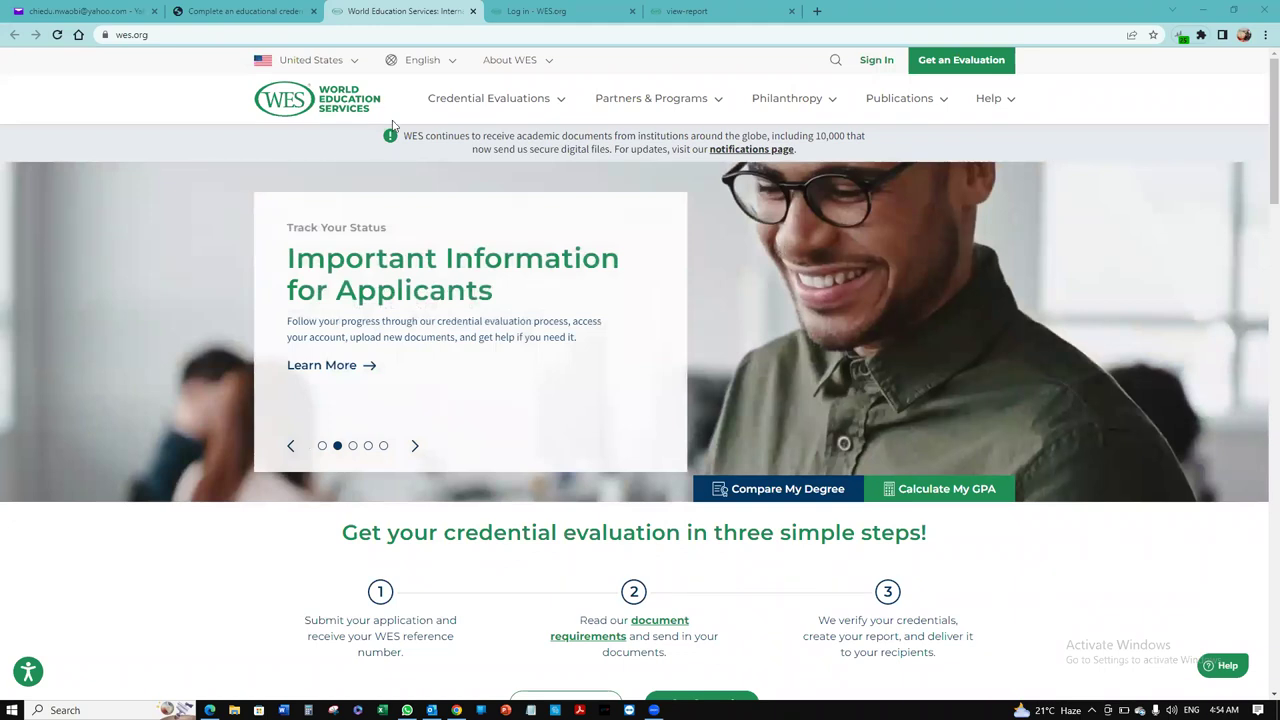
Step: Browse the NCAS credential review page
left_click(240, 11)
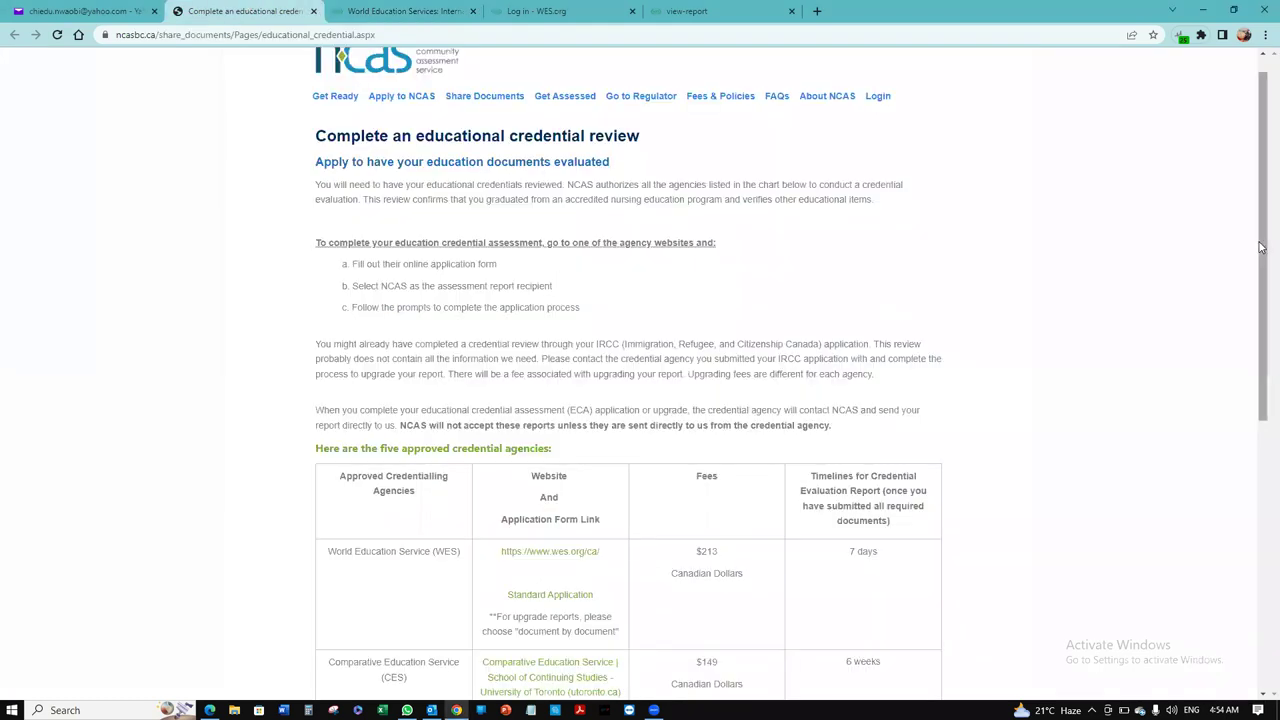
scroll(1260, 201, "up", 1)
scroll(1260, 220, "down", 1)
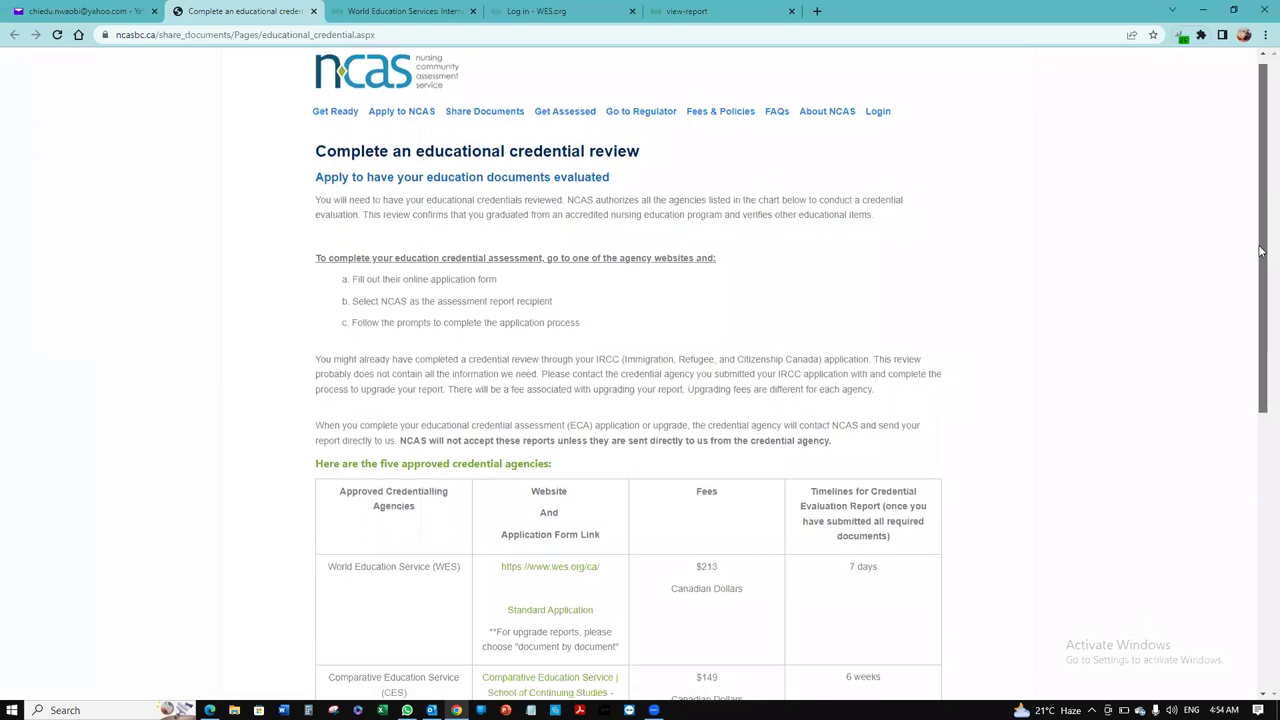
left_click_drag(1260, 270, 1260, 404)
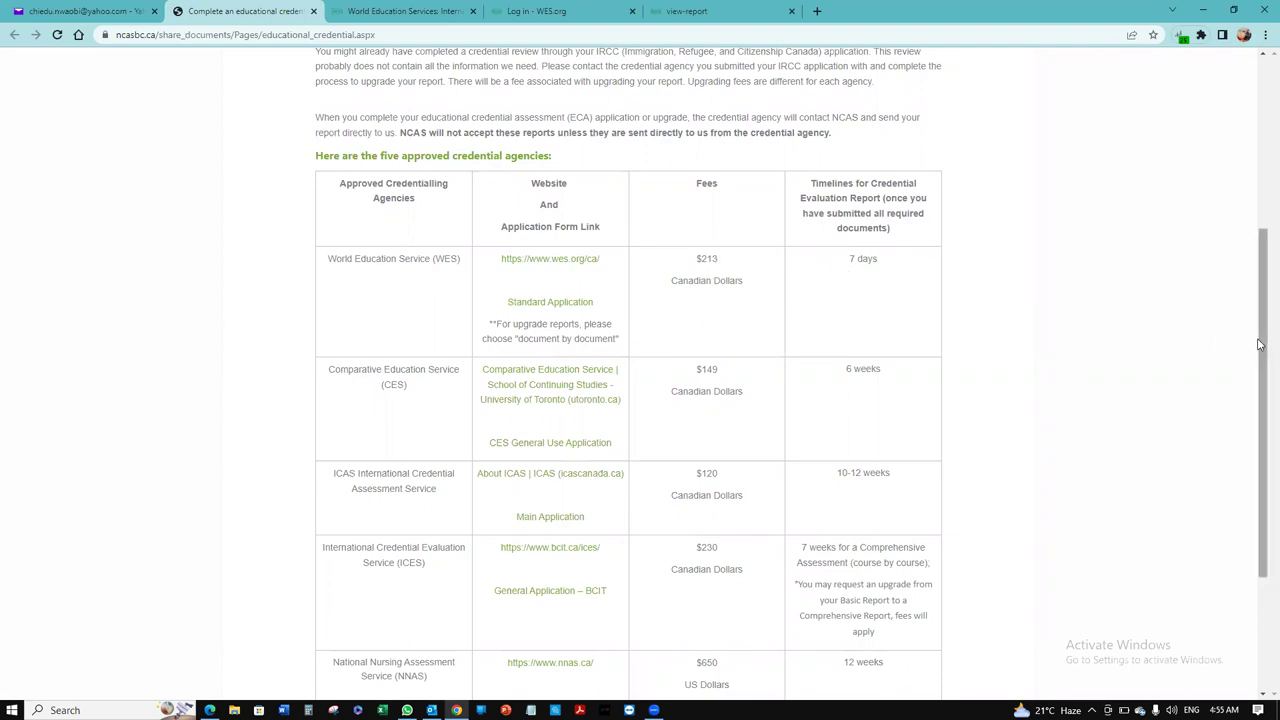
scroll(673, 311, "down", 1)
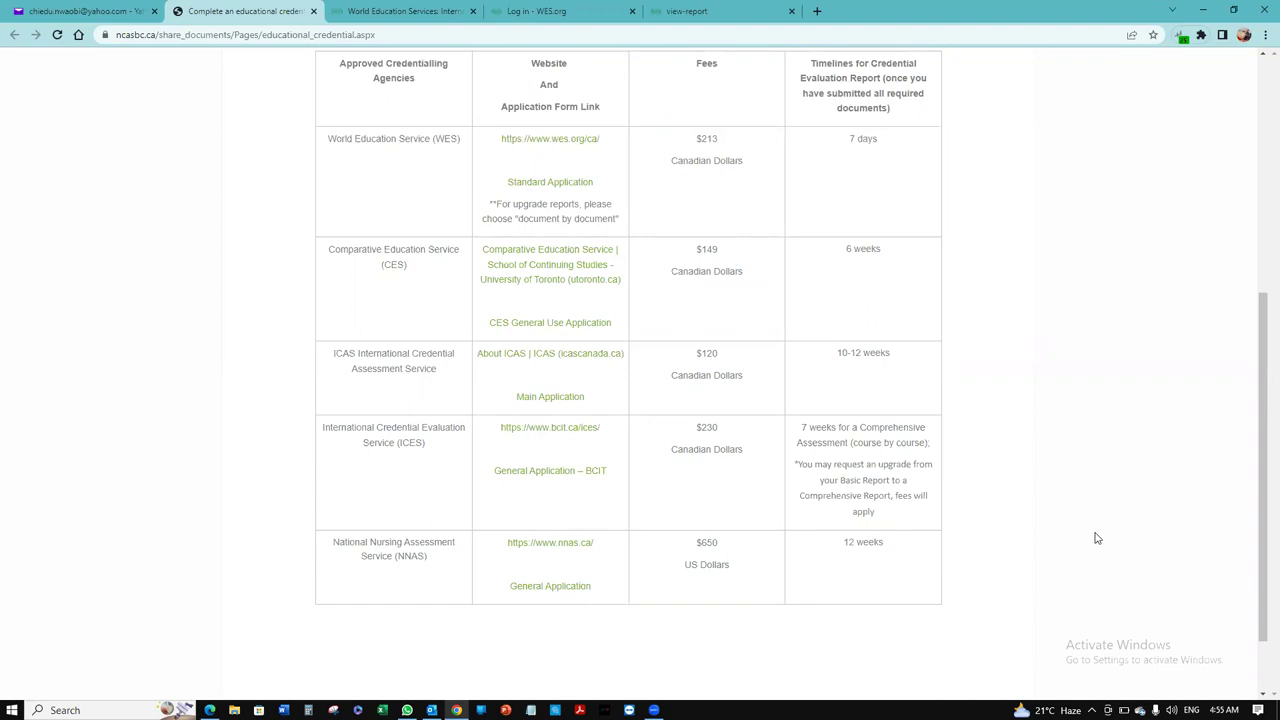
left_click_drag(1262, 518, 1260, 410)
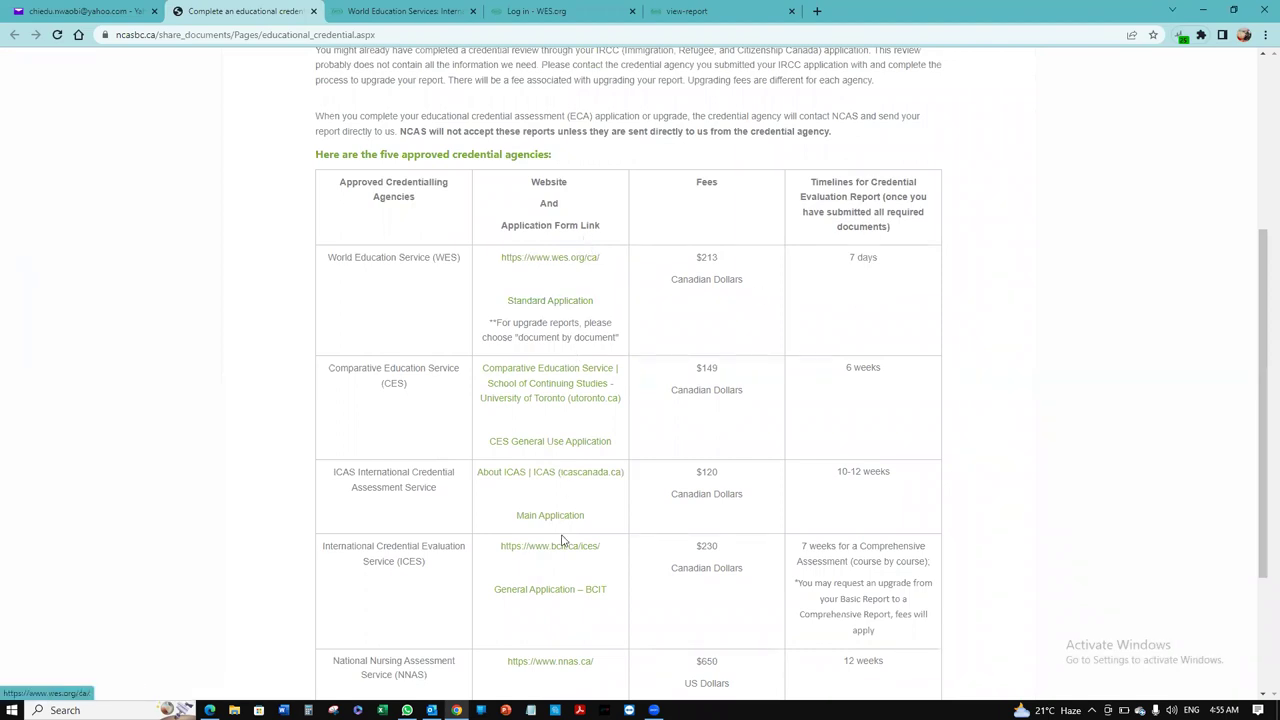
Step: Back on the WES homepage, choose Canada and start the WES Standard Application
left_click(405, 9)
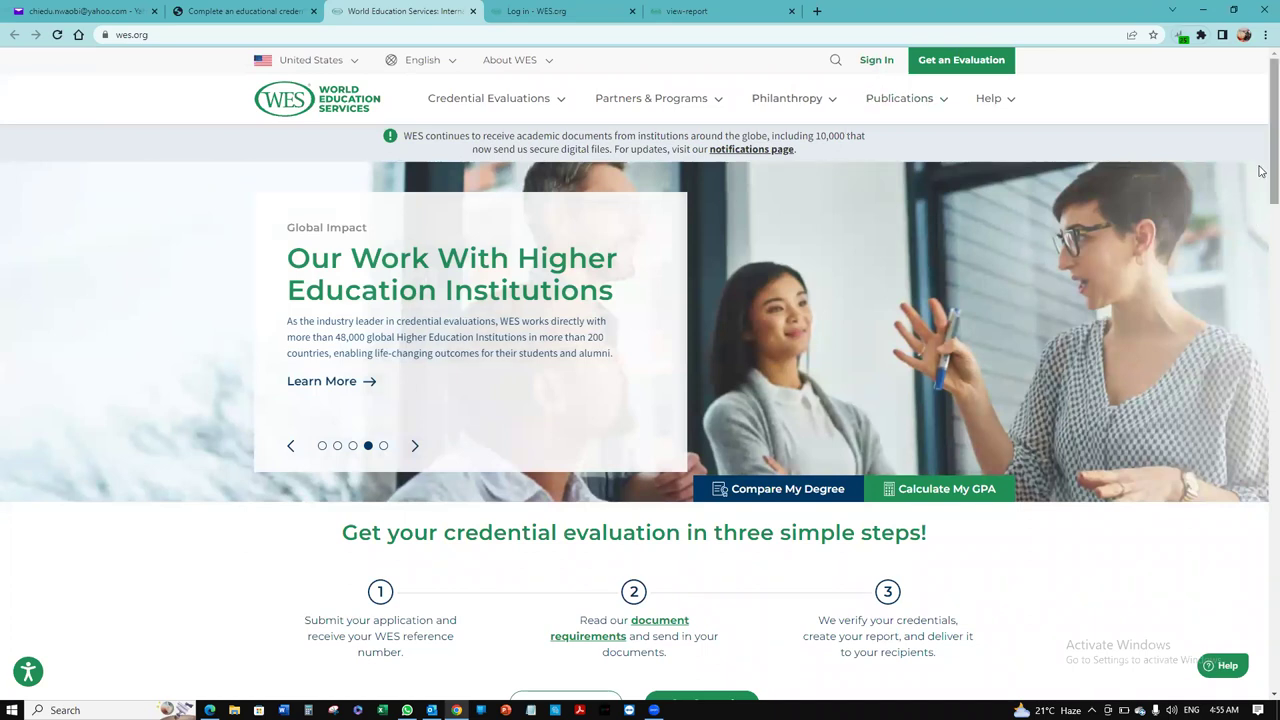
left_click_drag(1265, 190, 1263, 275)
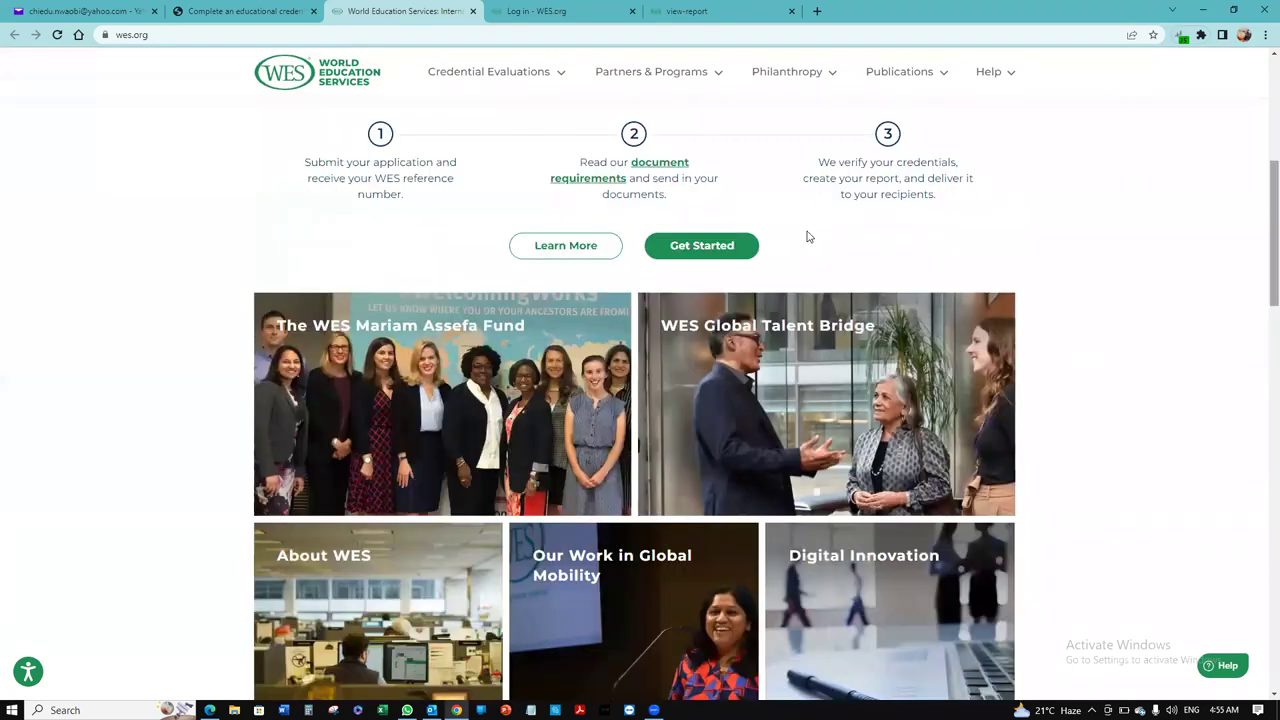
left_click(722, 251)
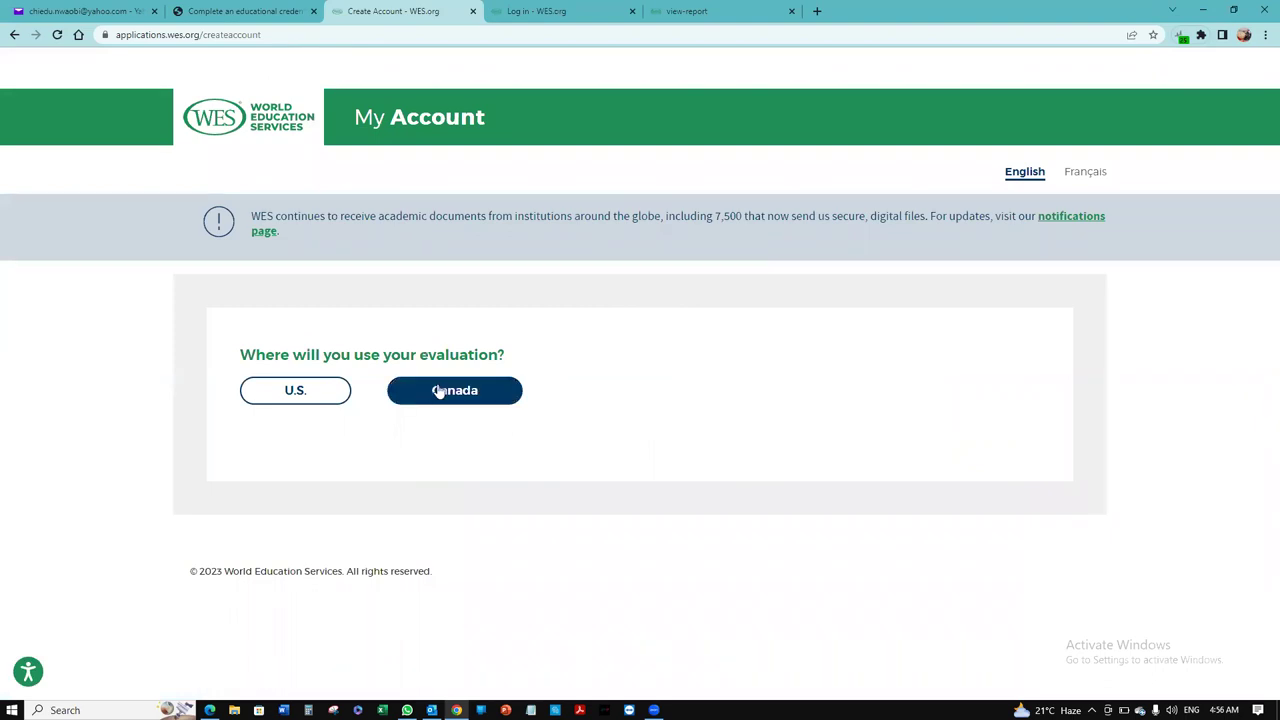
left_click(439, 391)
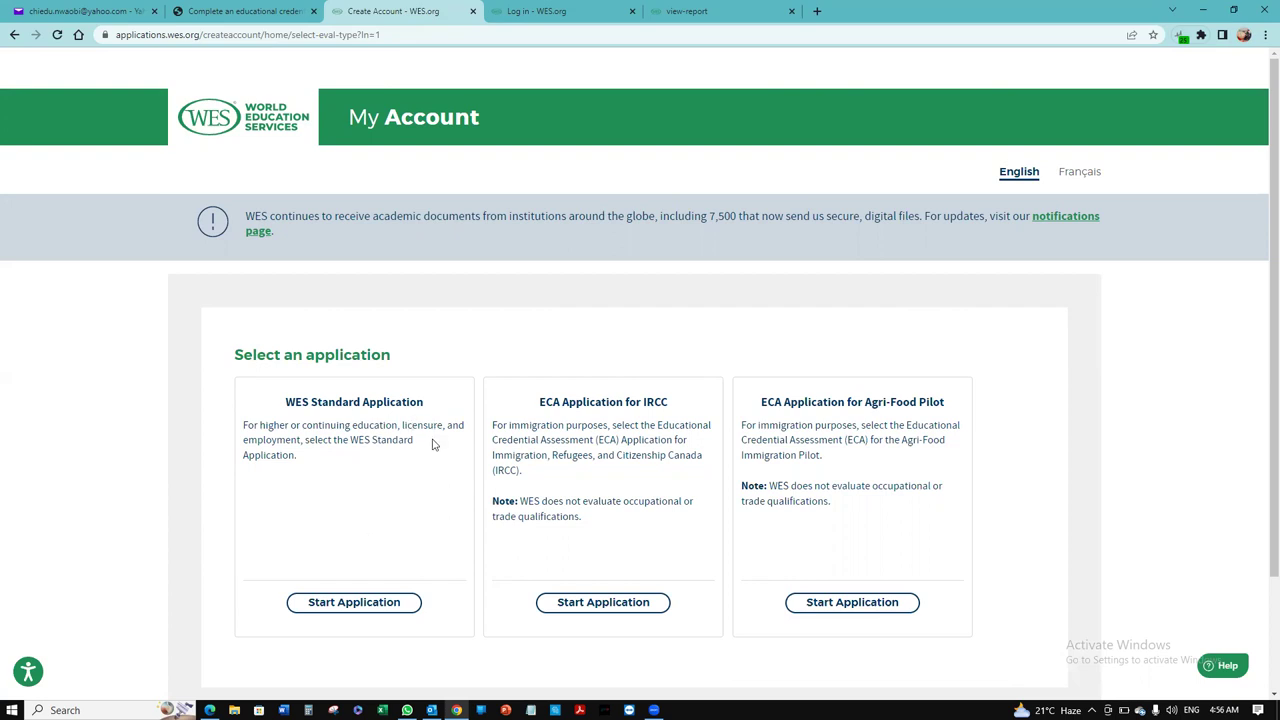
left_click(363, 605)
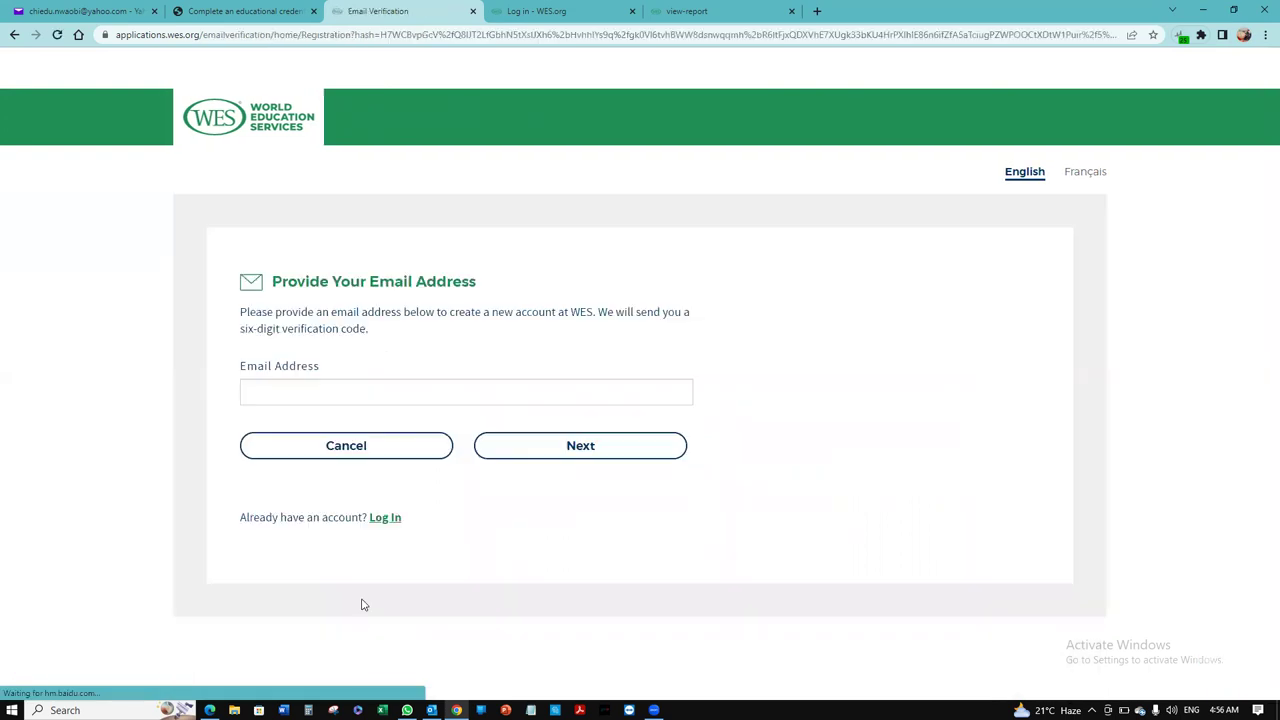
Step: Submit the applicant's Yahoo email address for a verification code, then go to the Yahoo Mail tab
left_click(436, 398)
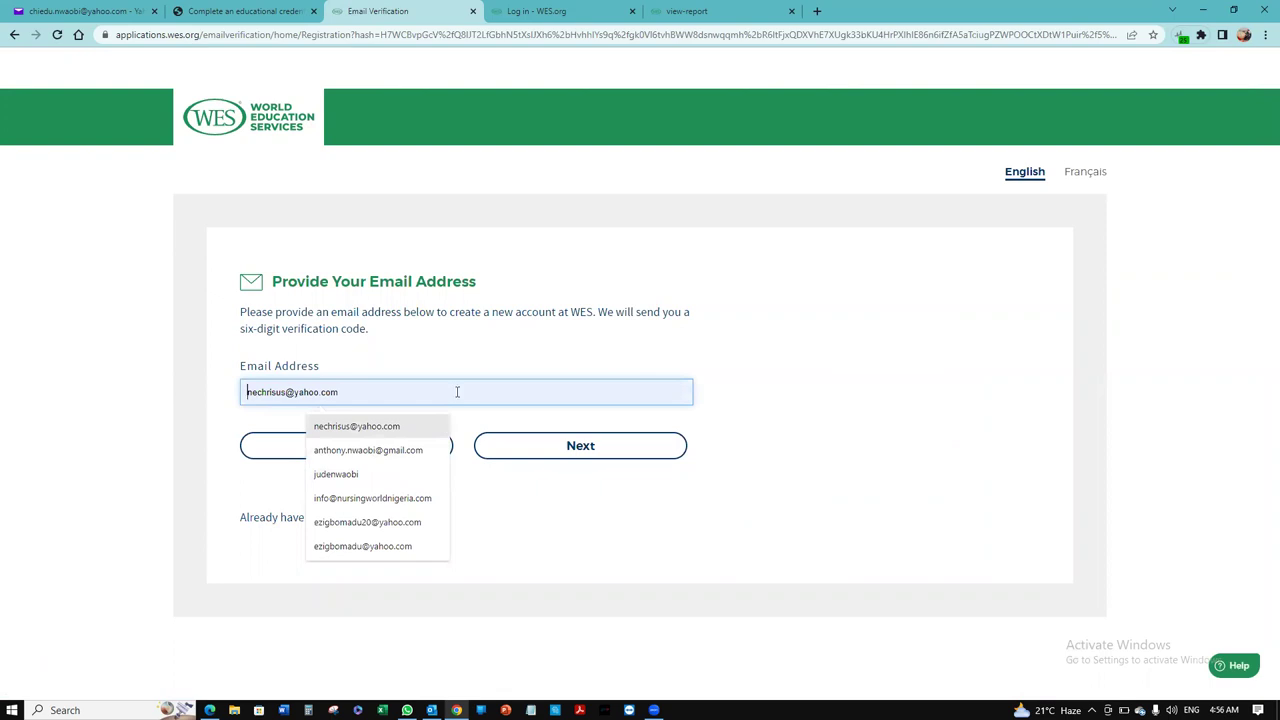
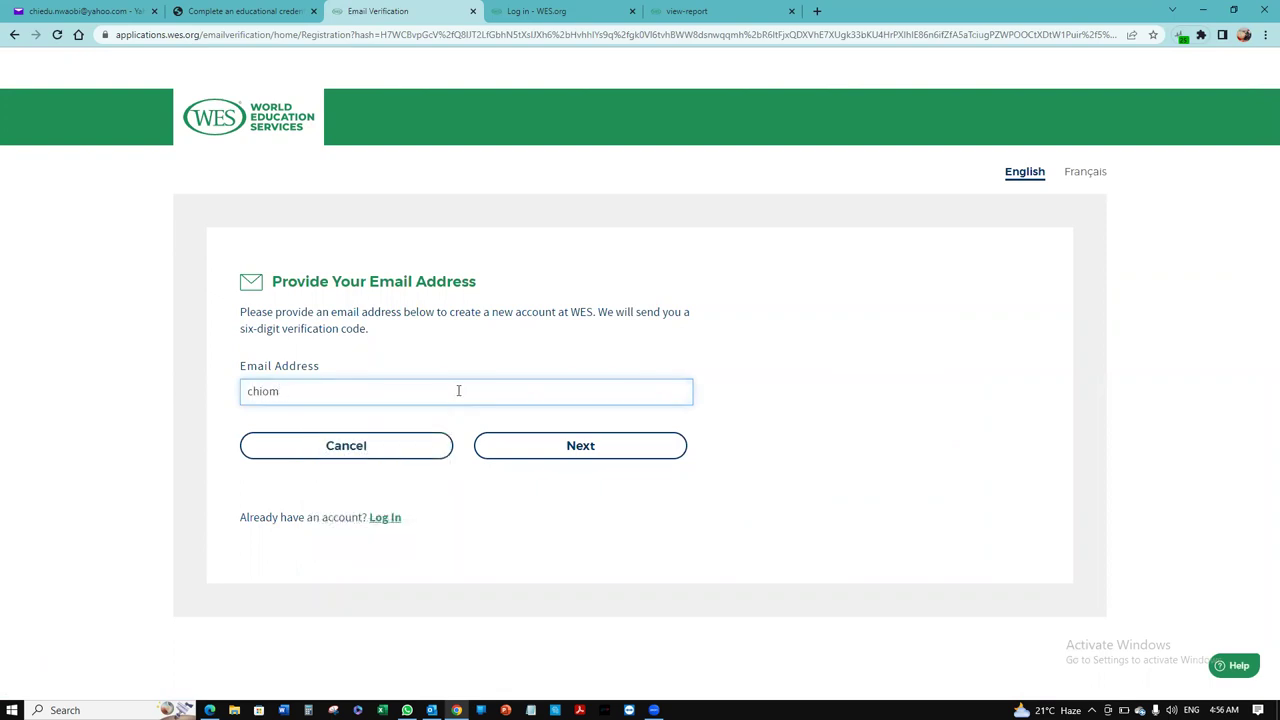
left_click(534, 451)
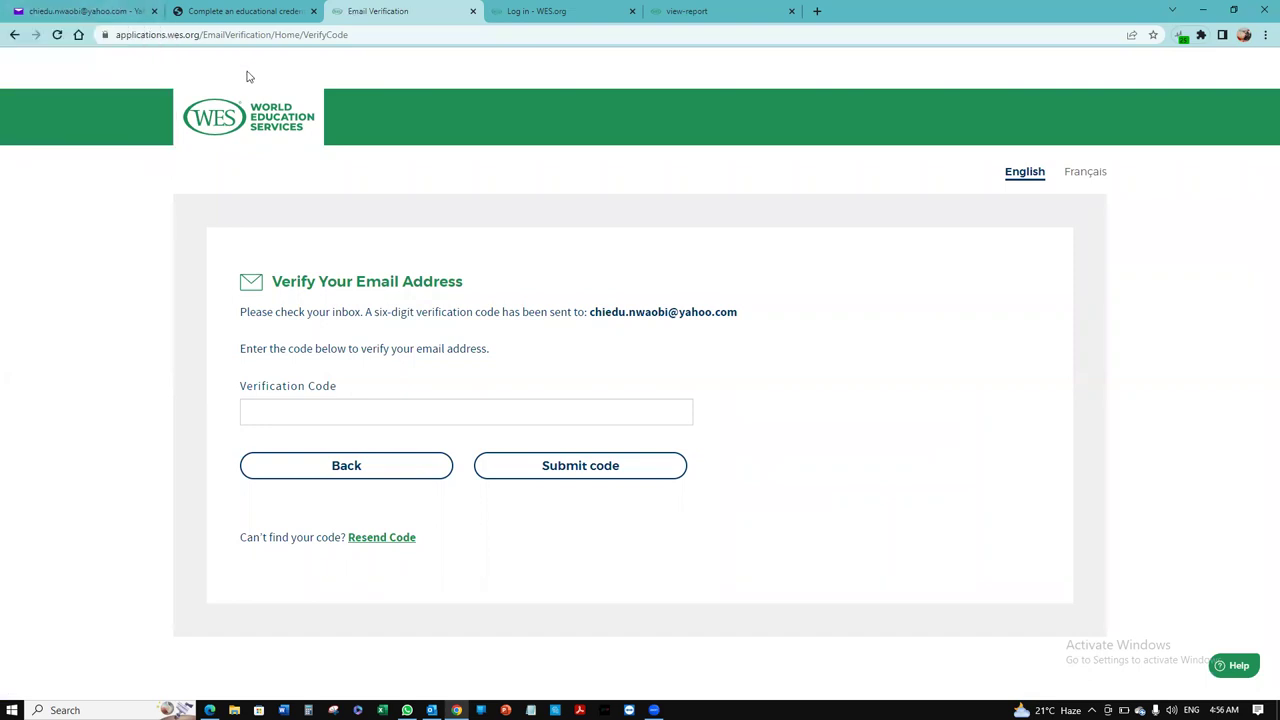
left_click(99, 8)
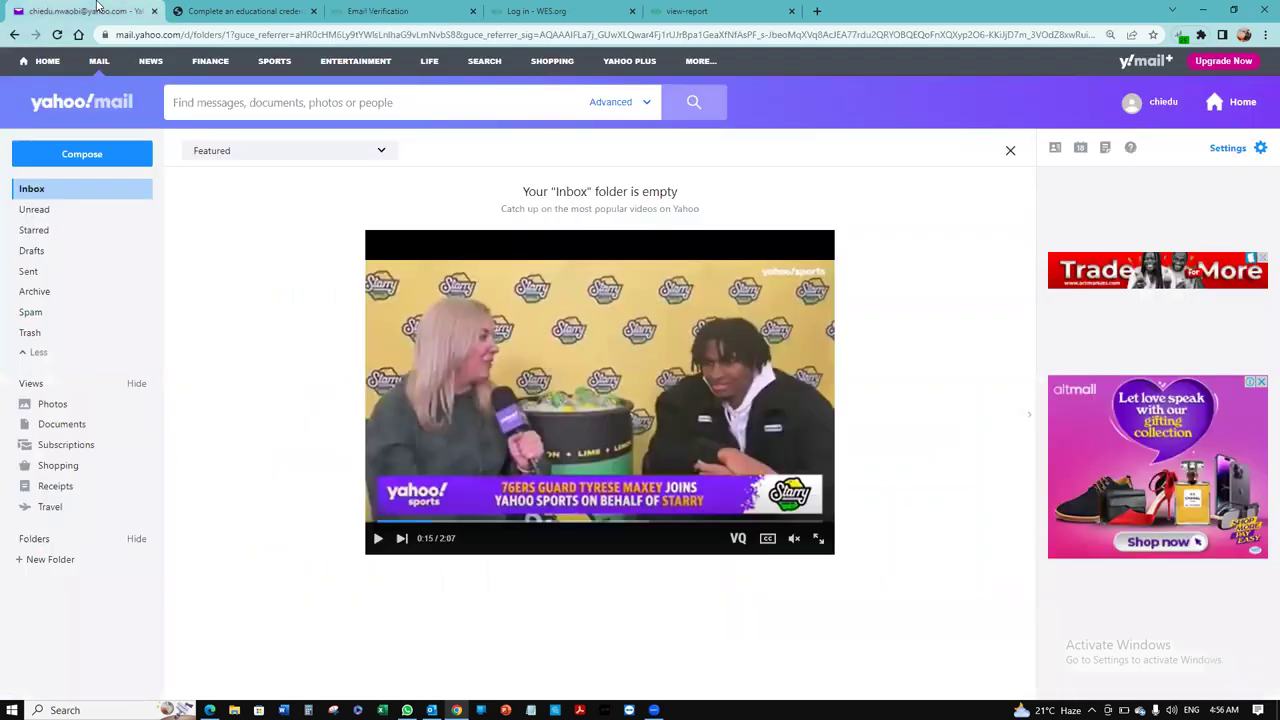
Step: Refresh the inbox, open the World Education Services email and select its verification code
left_click(79, 196)
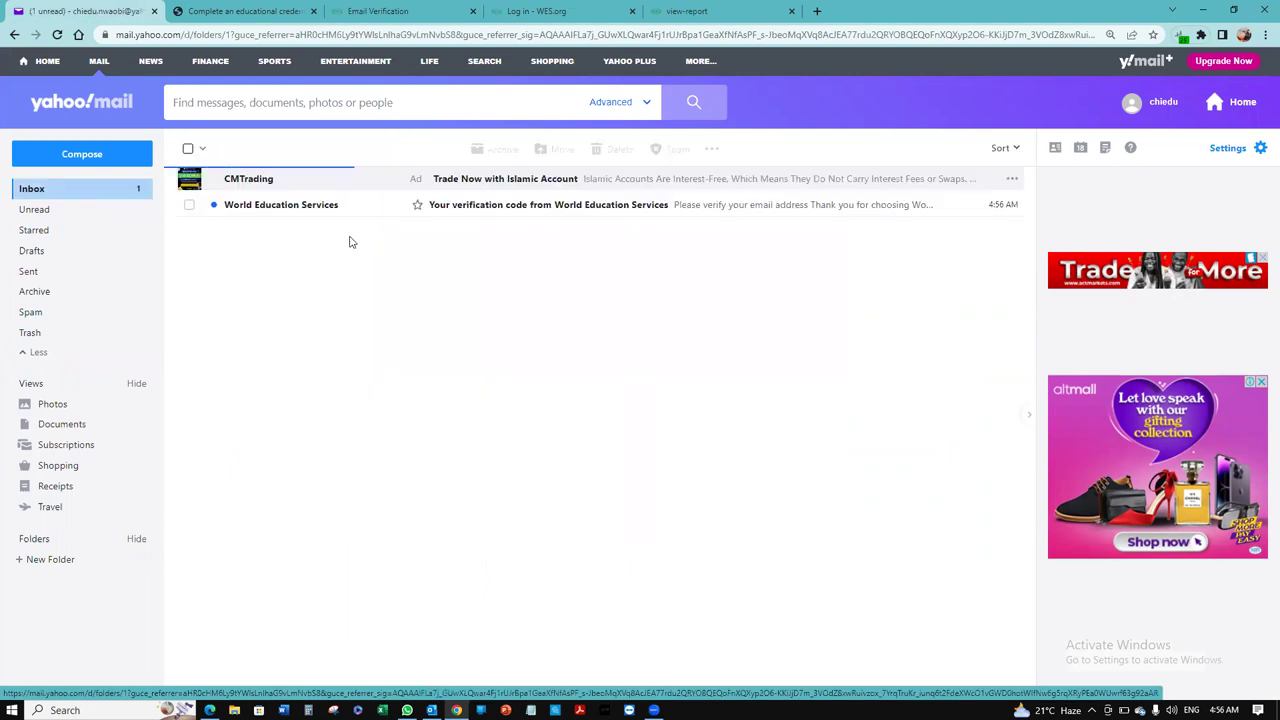
left_click(530, 207)
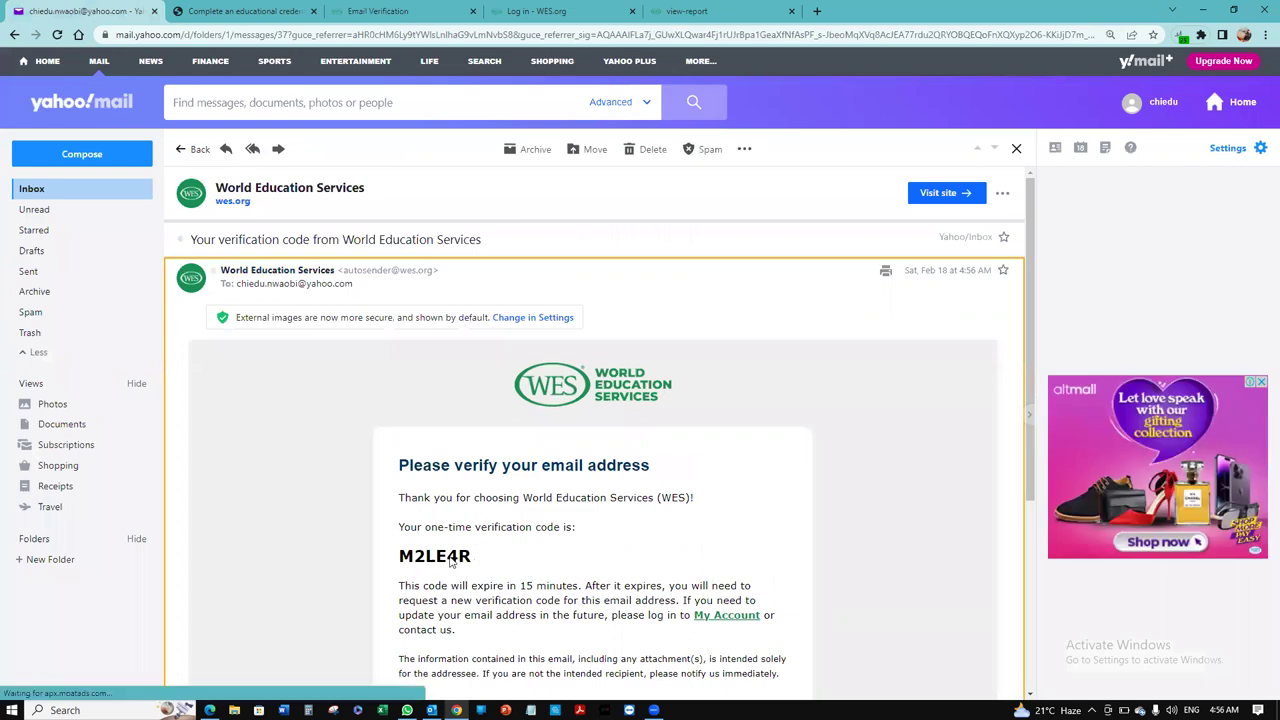
left_click_drag(476, 554, 401, 556)
key("ctrl+c")
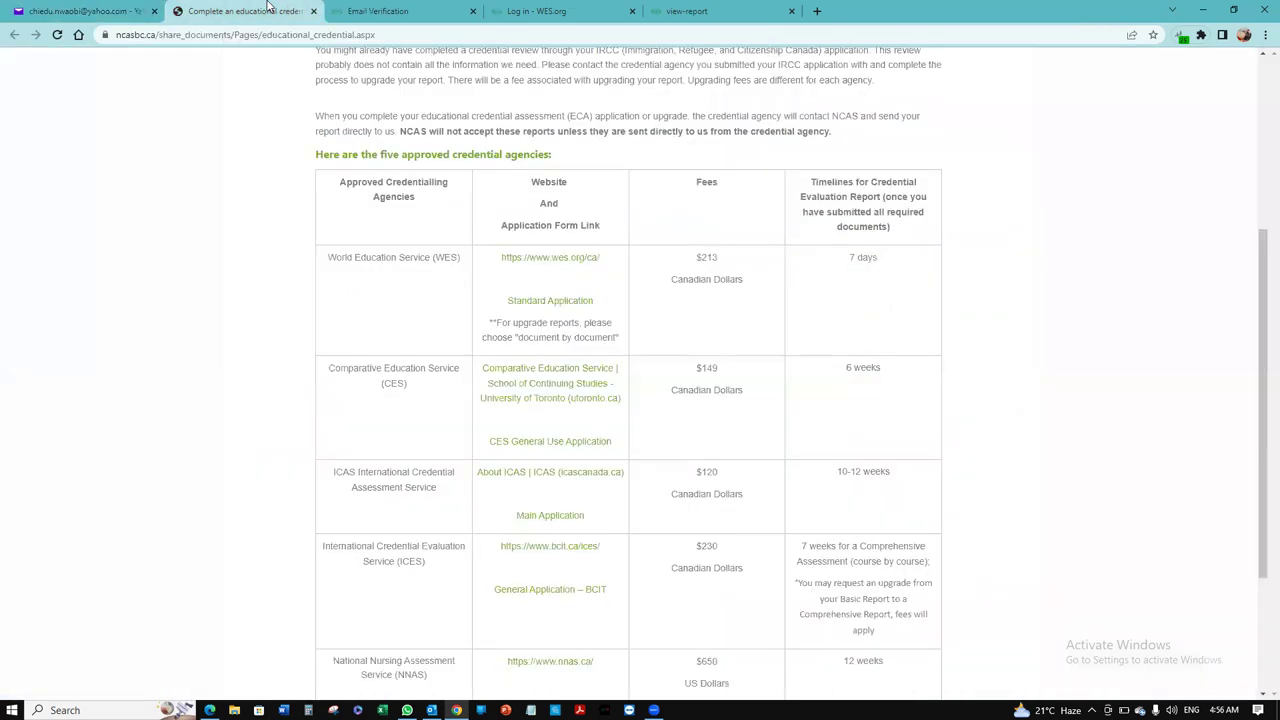
Step: Paste the verification code on the WES page, submit it and continue to account creation
left_click(265, 11)
left_click(433, 7)
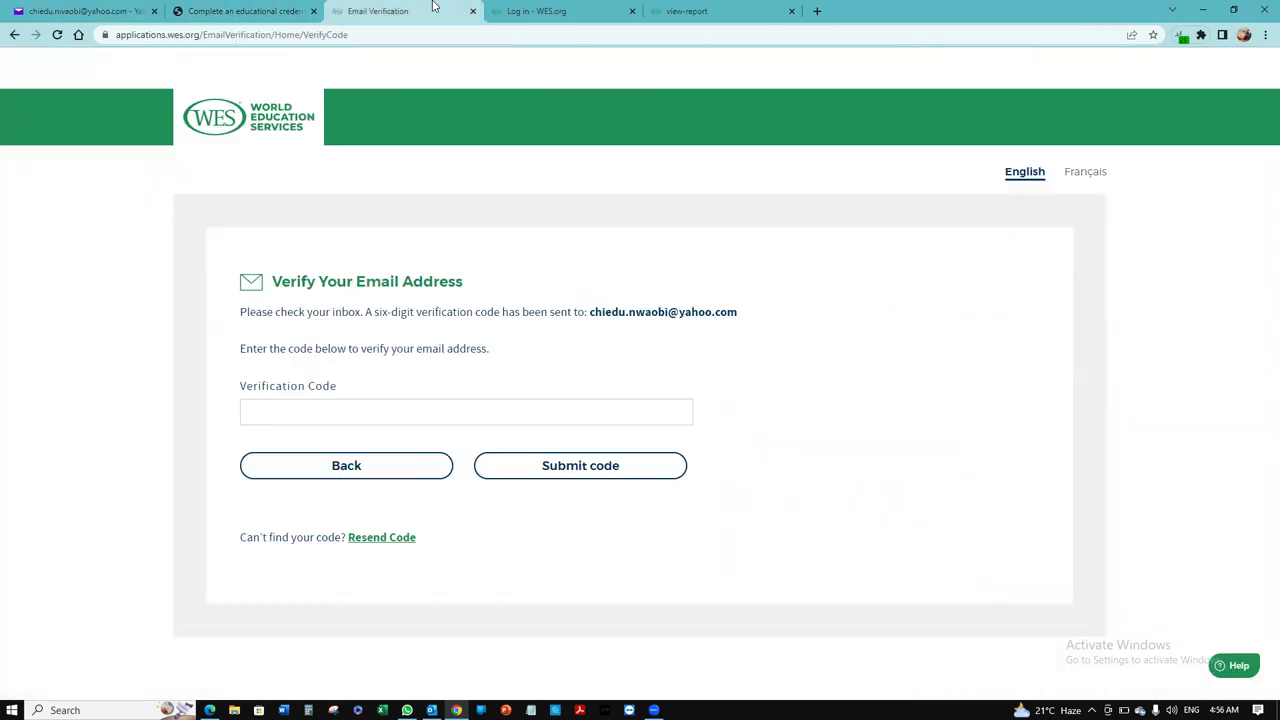
left_click(478, 410)
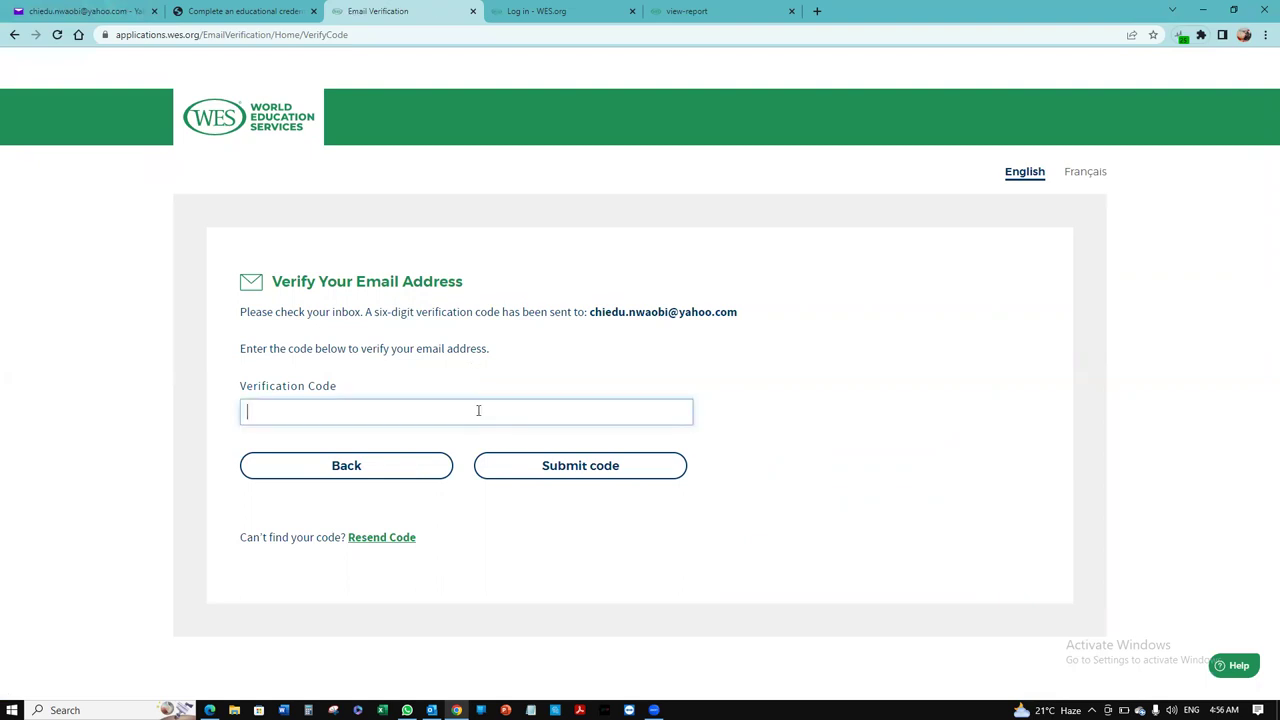
key("ctrl+v")
left_click(573, 467)
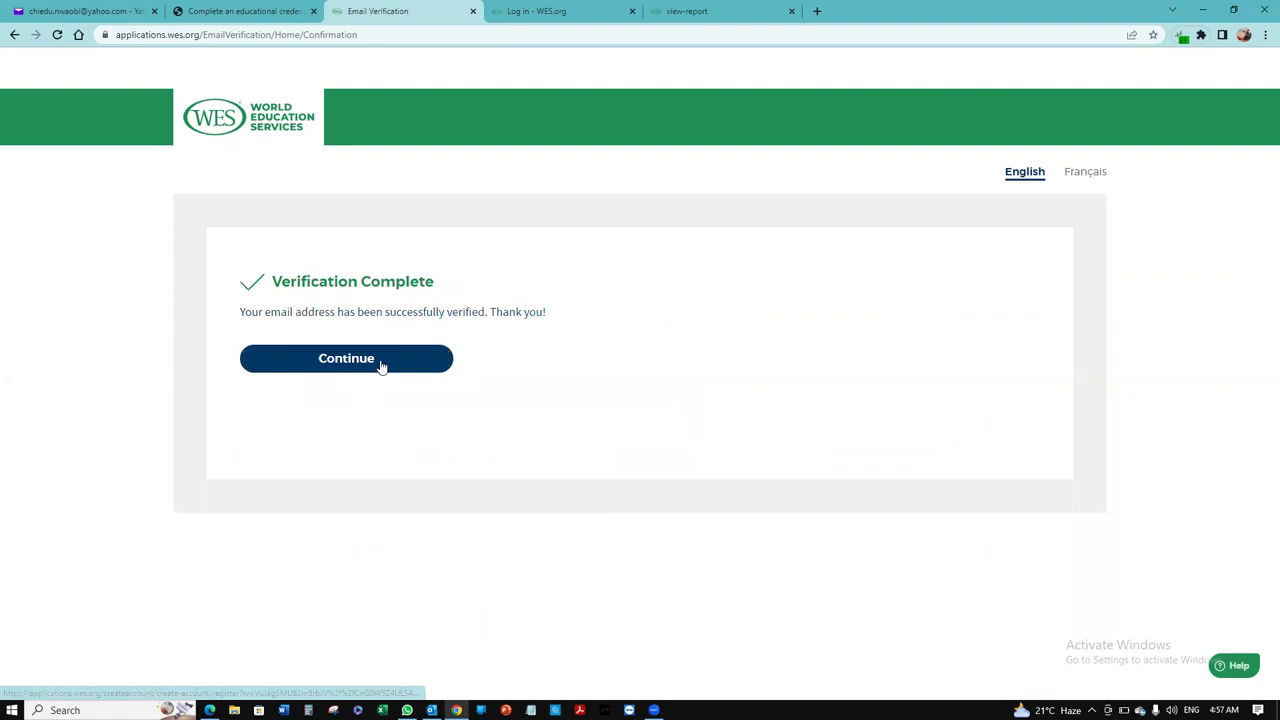
left_click(380, 366)
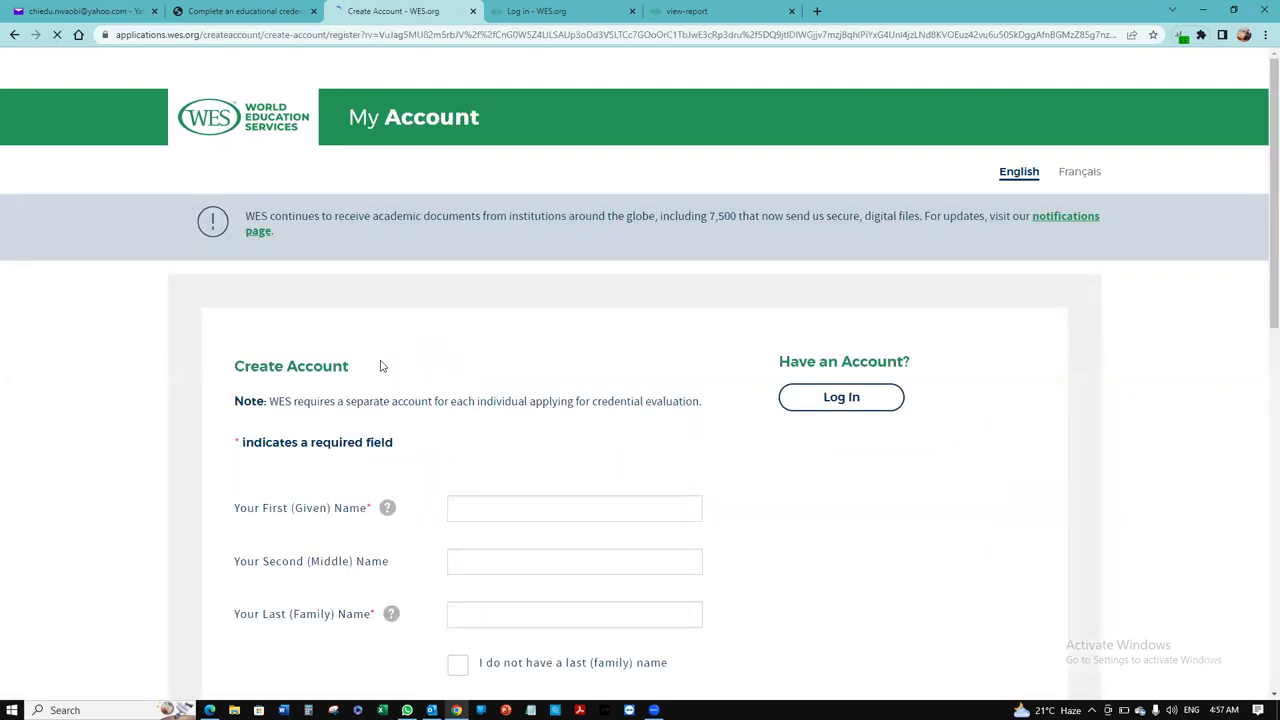
Step: Enter the applicant's first and last name on the Create Account form
scroll(1260, 243, "down", 3)
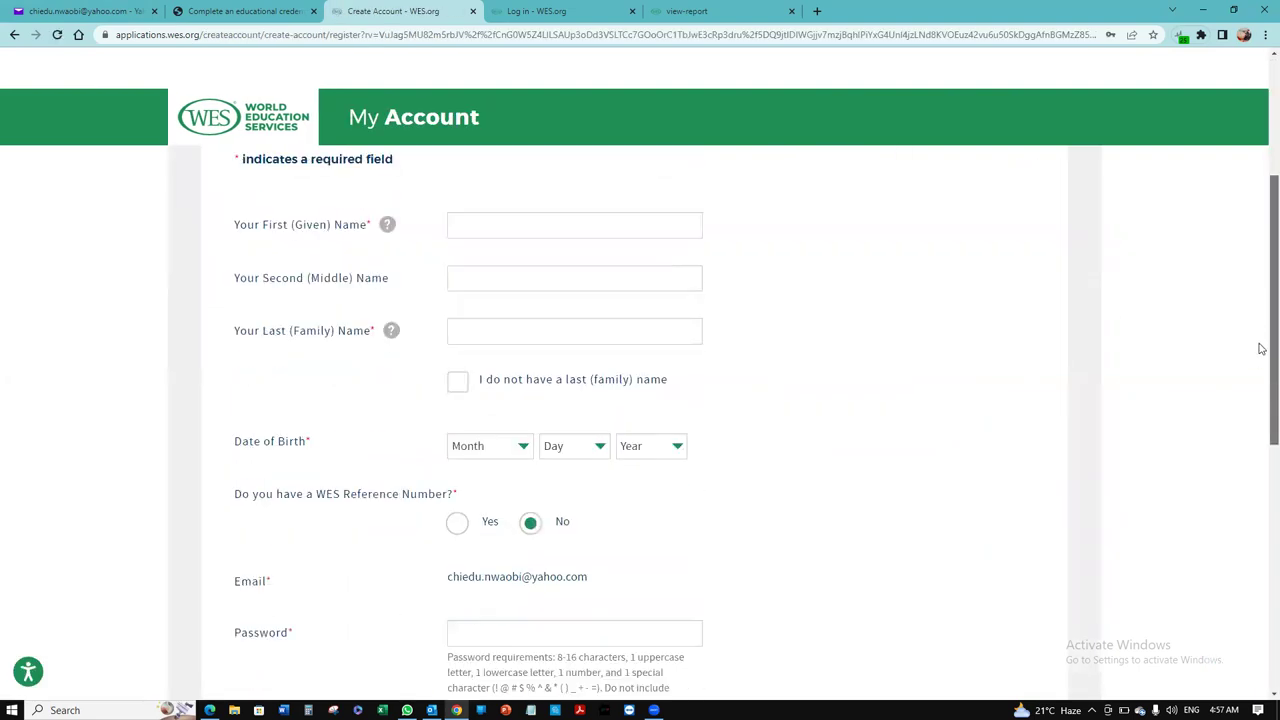
scroll(1257, 349, "up", 1)
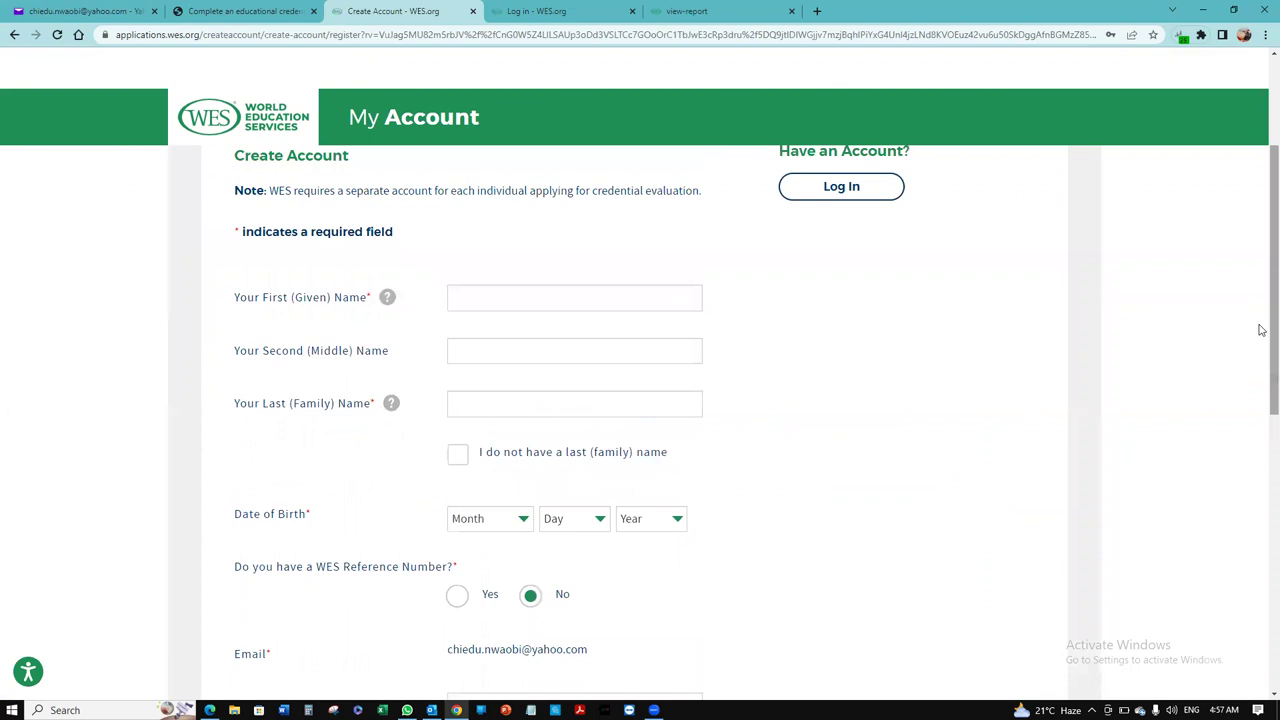
left_click(638, 297)
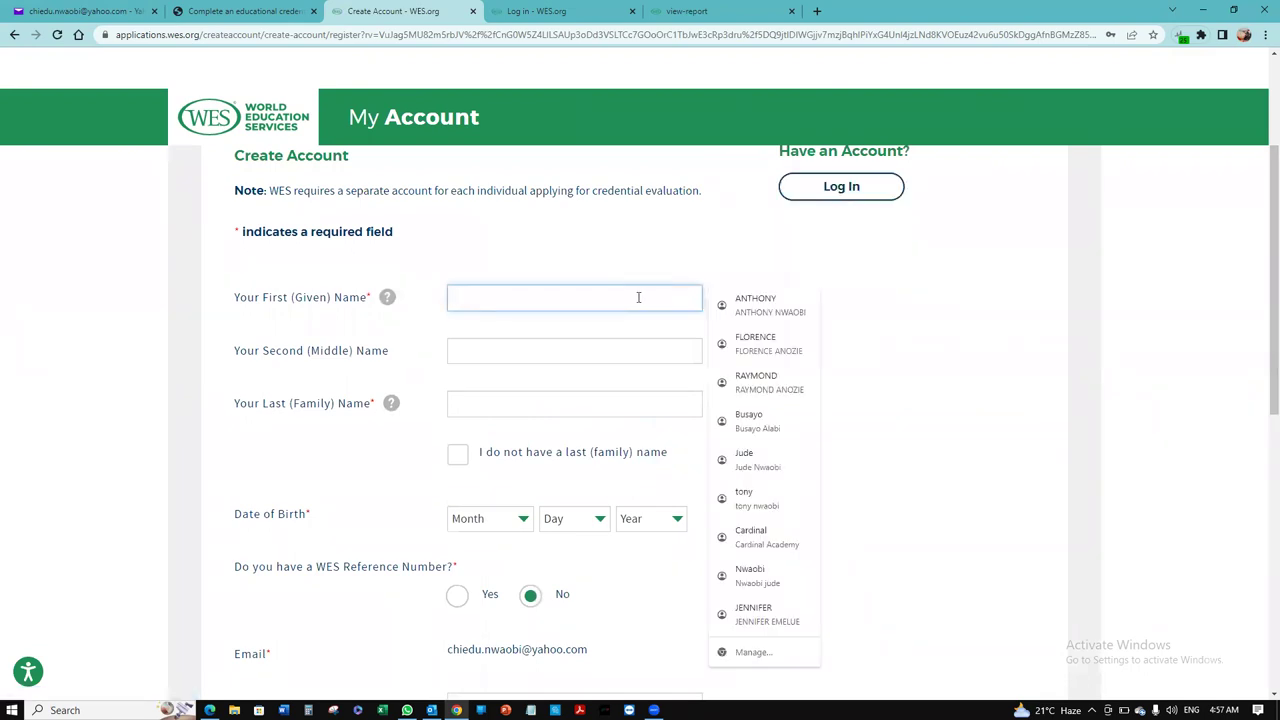
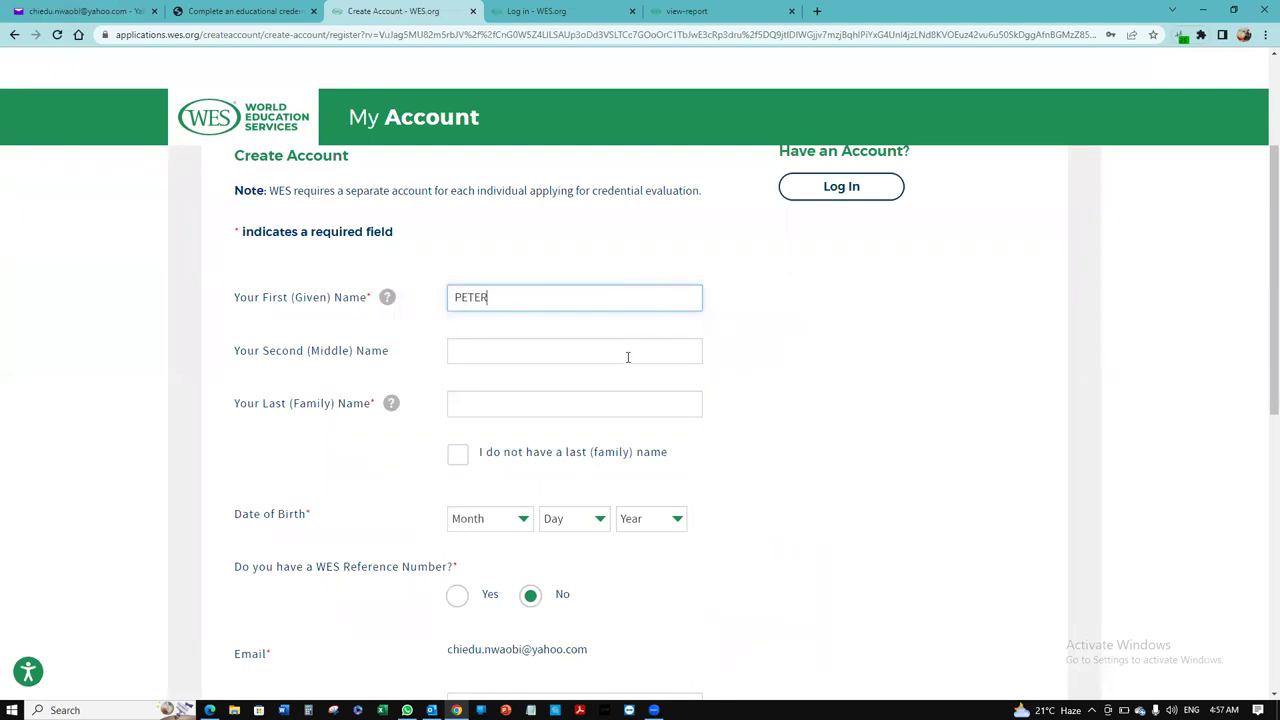
left_click(470, 407)
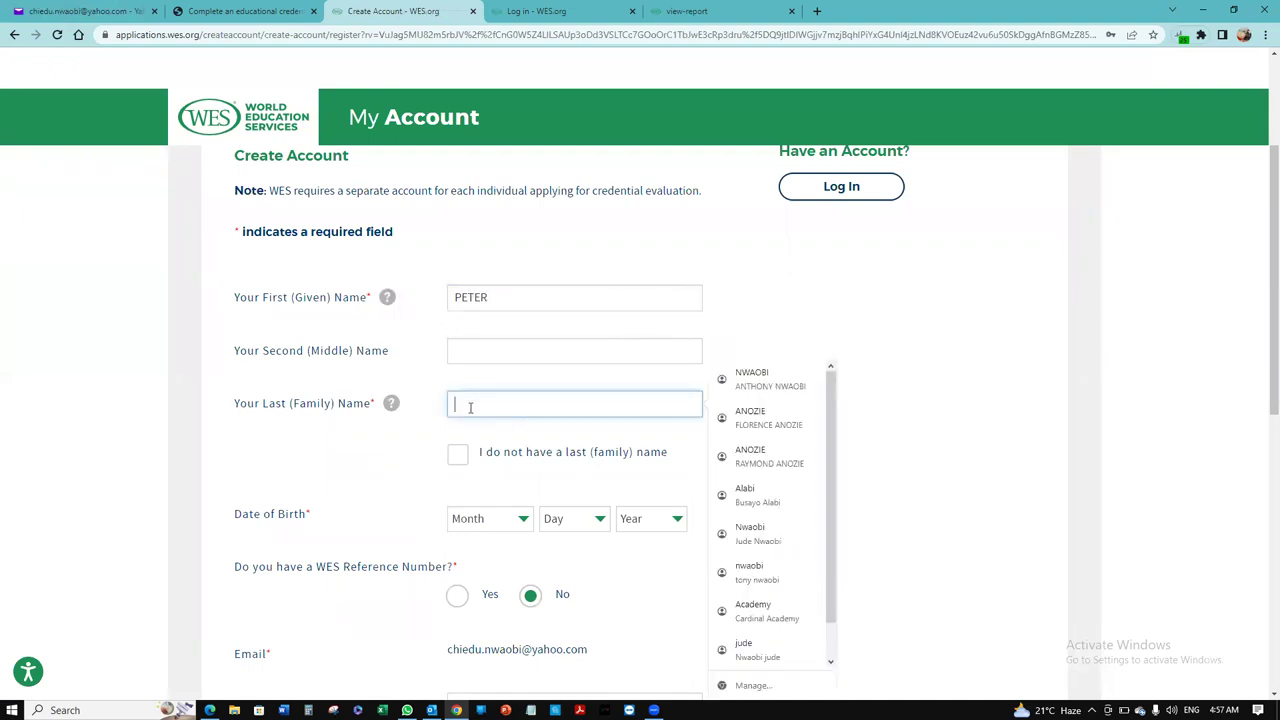
type("N")
key("BackSpace")
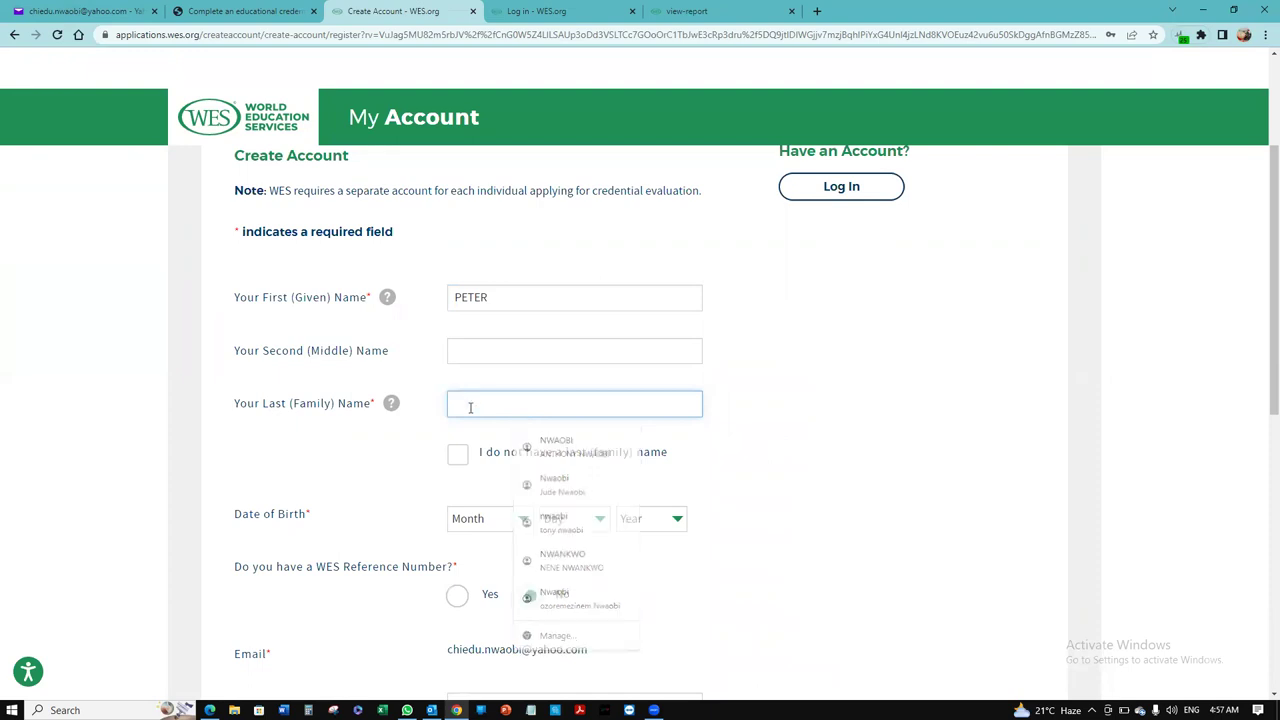
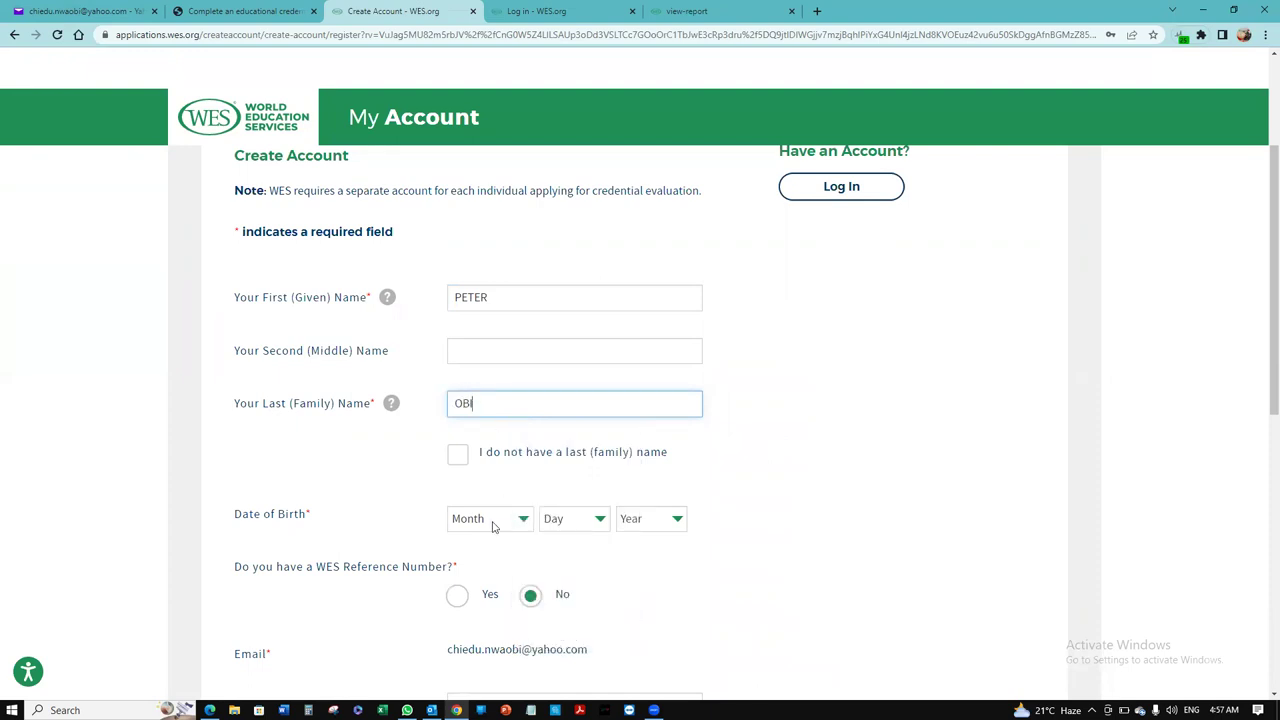
left_click(519, 528)
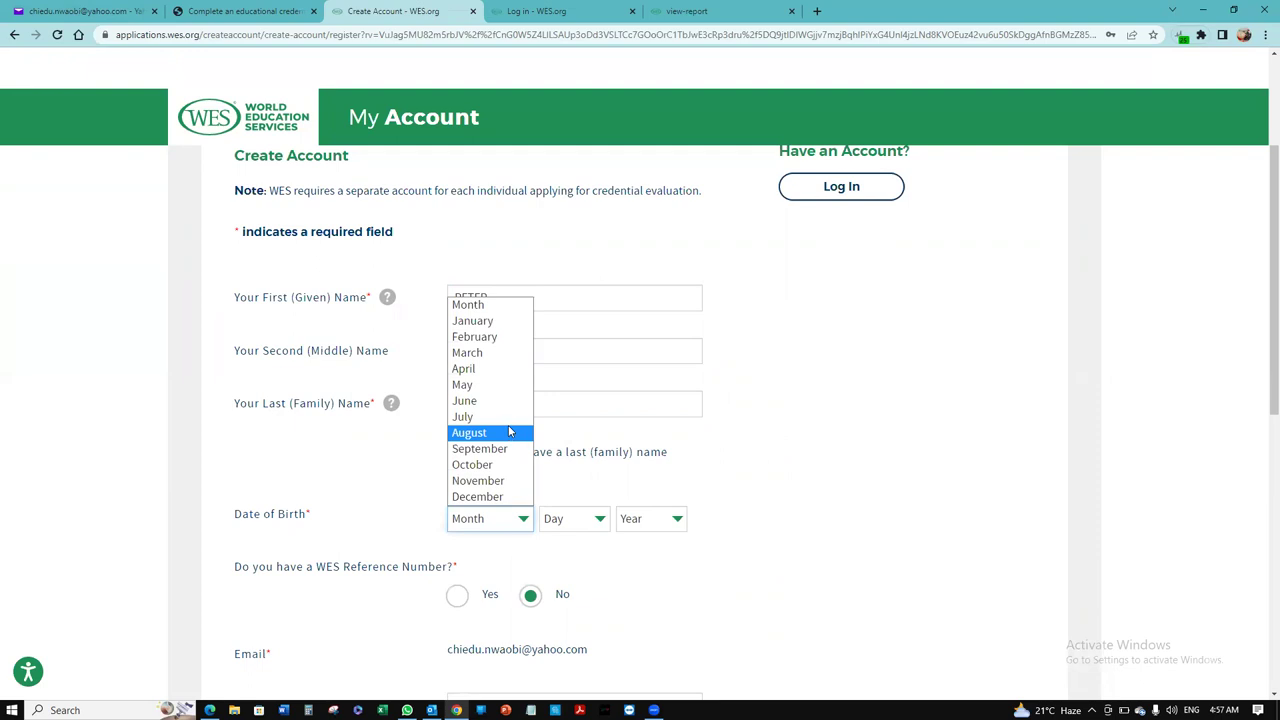
left_click(510, 452)
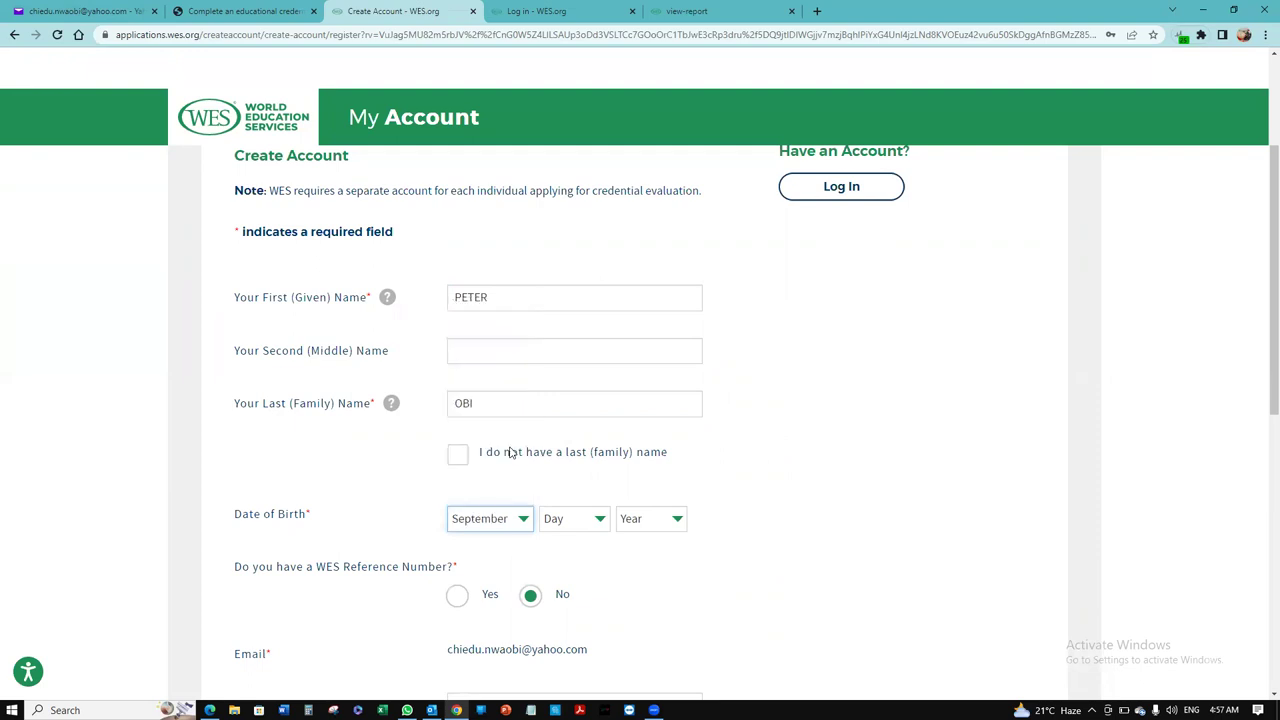
left_click(600, 519)
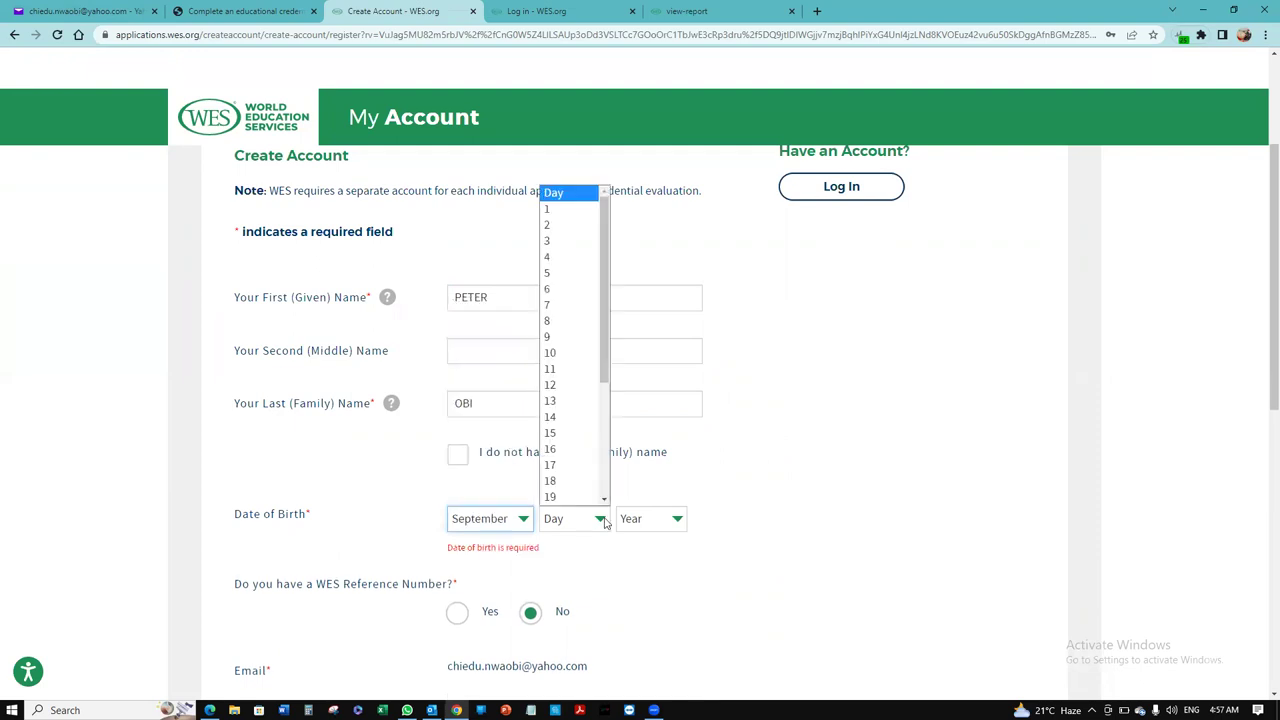
left_click(580, 246)
left_click(680, 518)
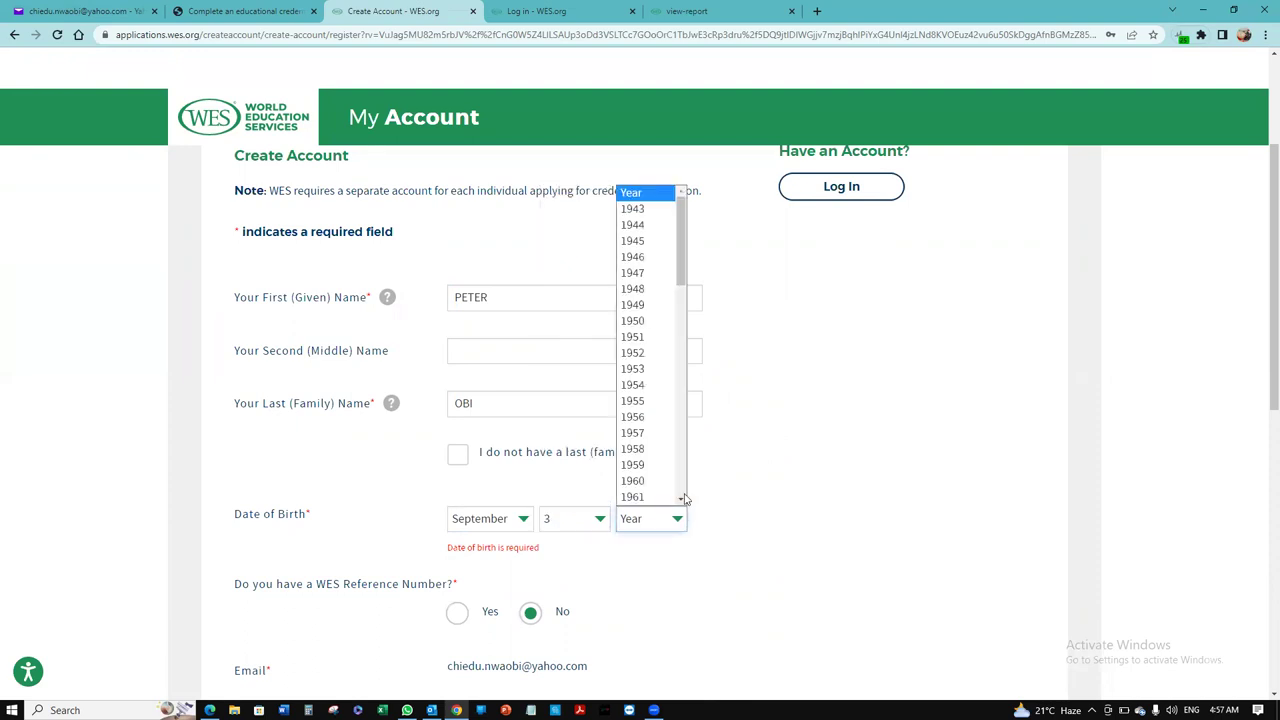
left_click(683, 498)
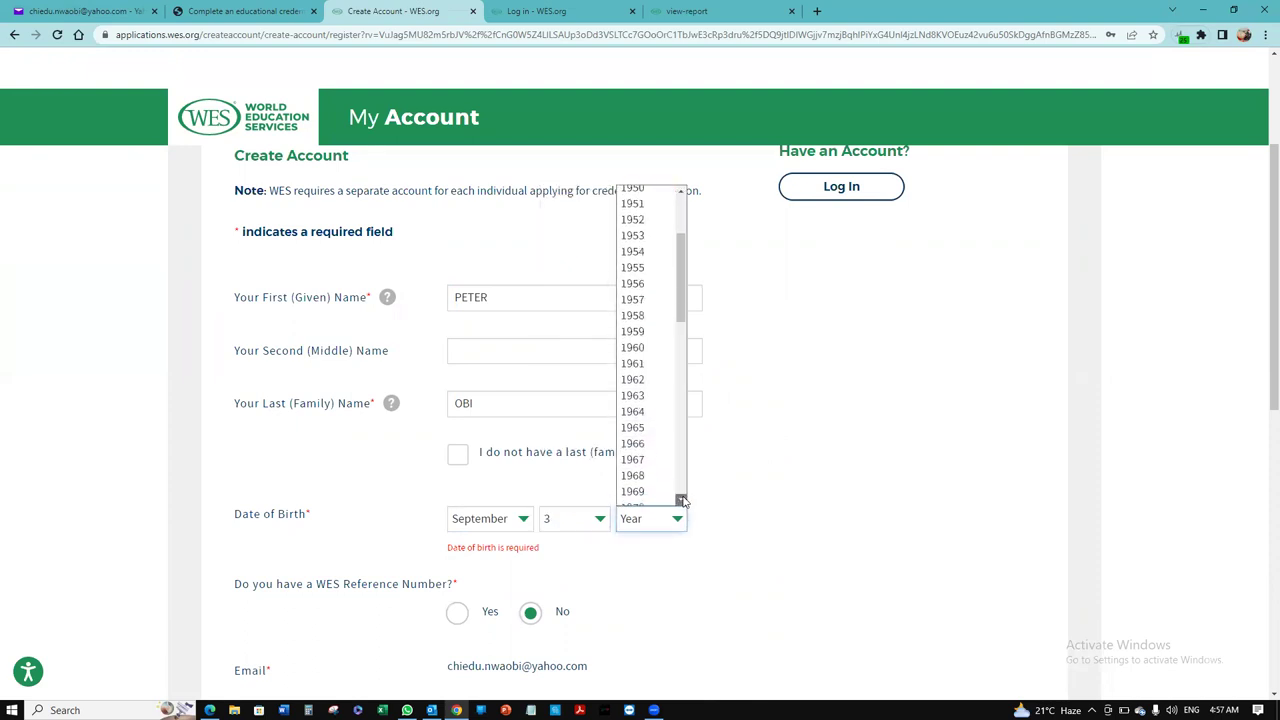
left_click_drag(683, 500, 683, 500)
left_click(655, 489)
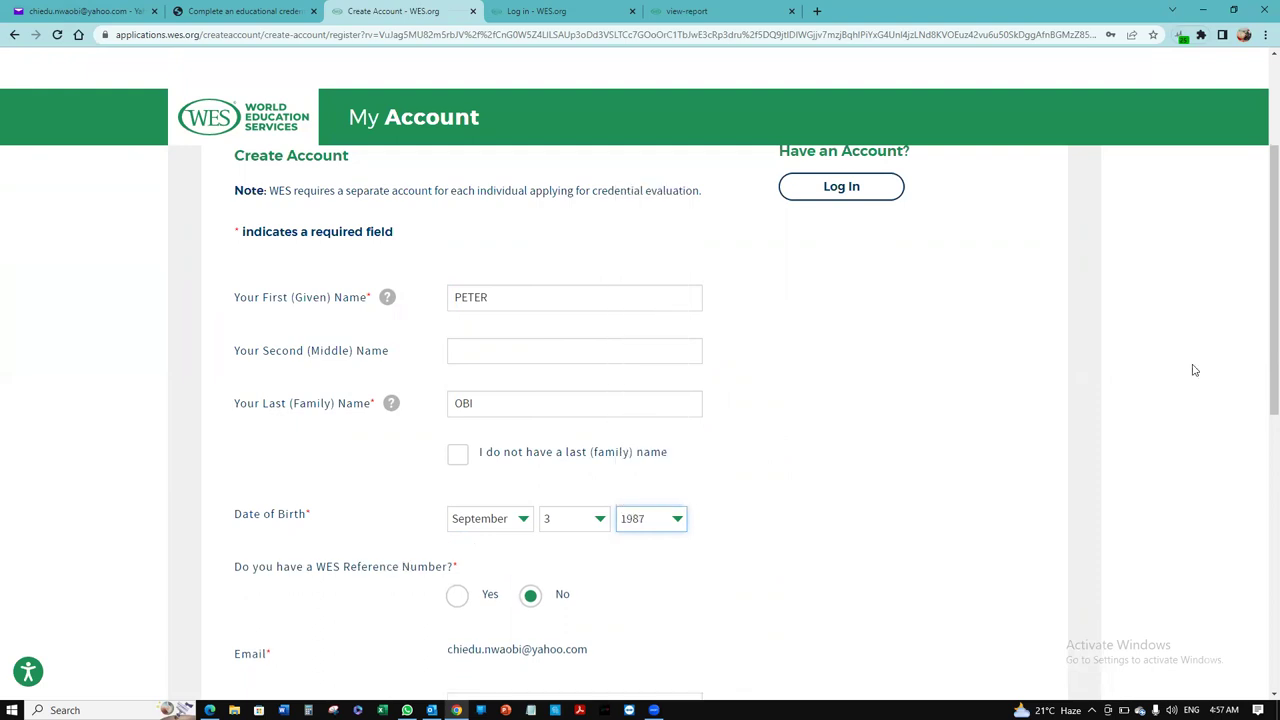
left_click_drag(1266, 314, 1266, 402)
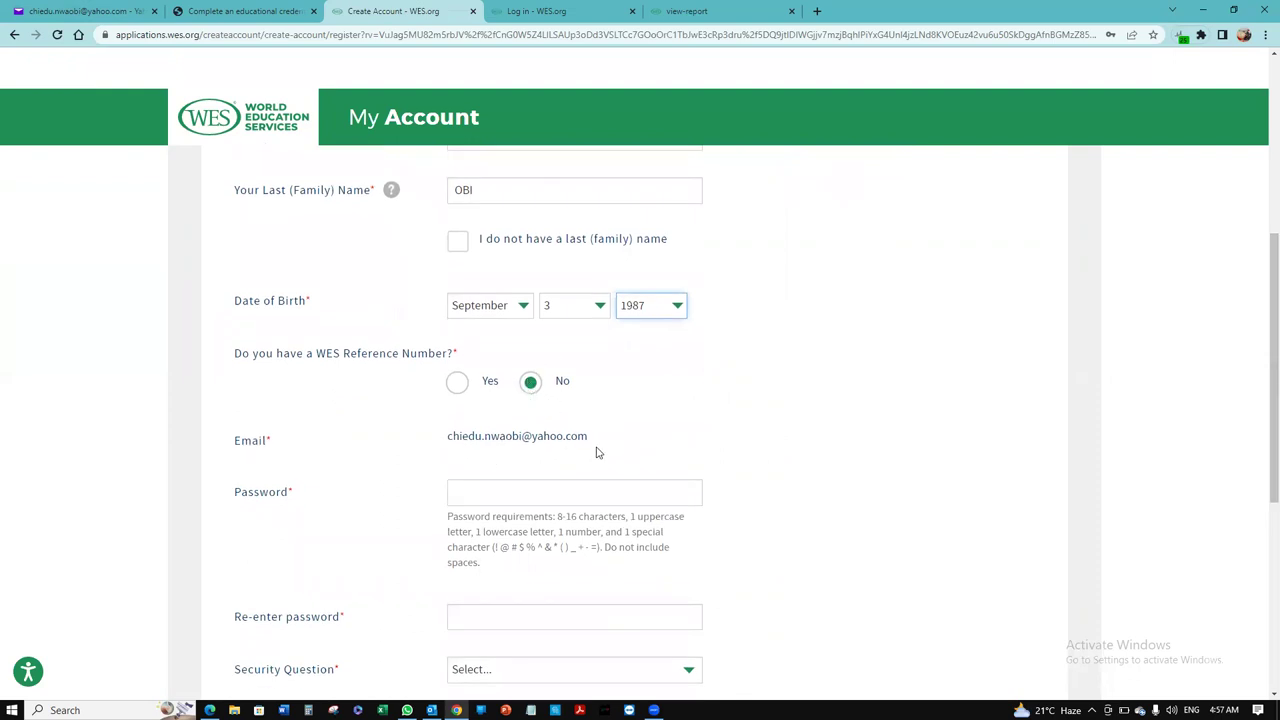
Step: Enter the account password and confirm it
left_click(584, 487)
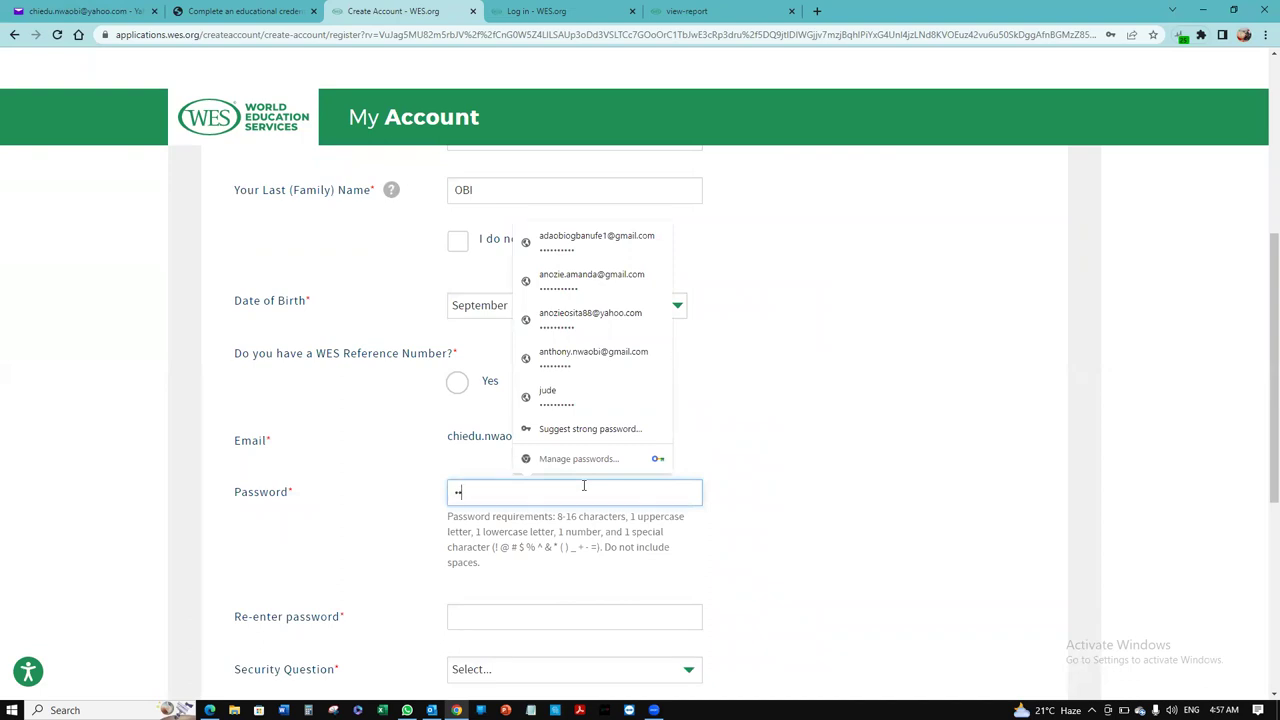
type("••••••••")
left_click(557, 614)
type("••")
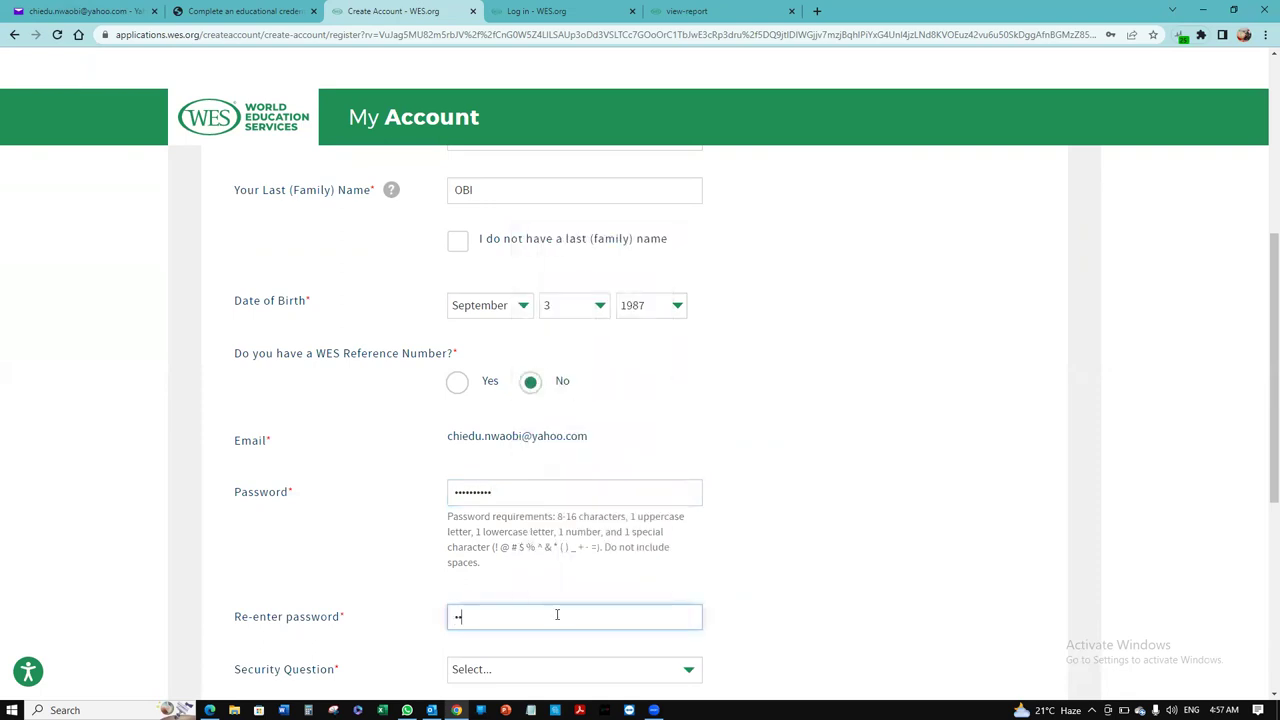
type("••••••")
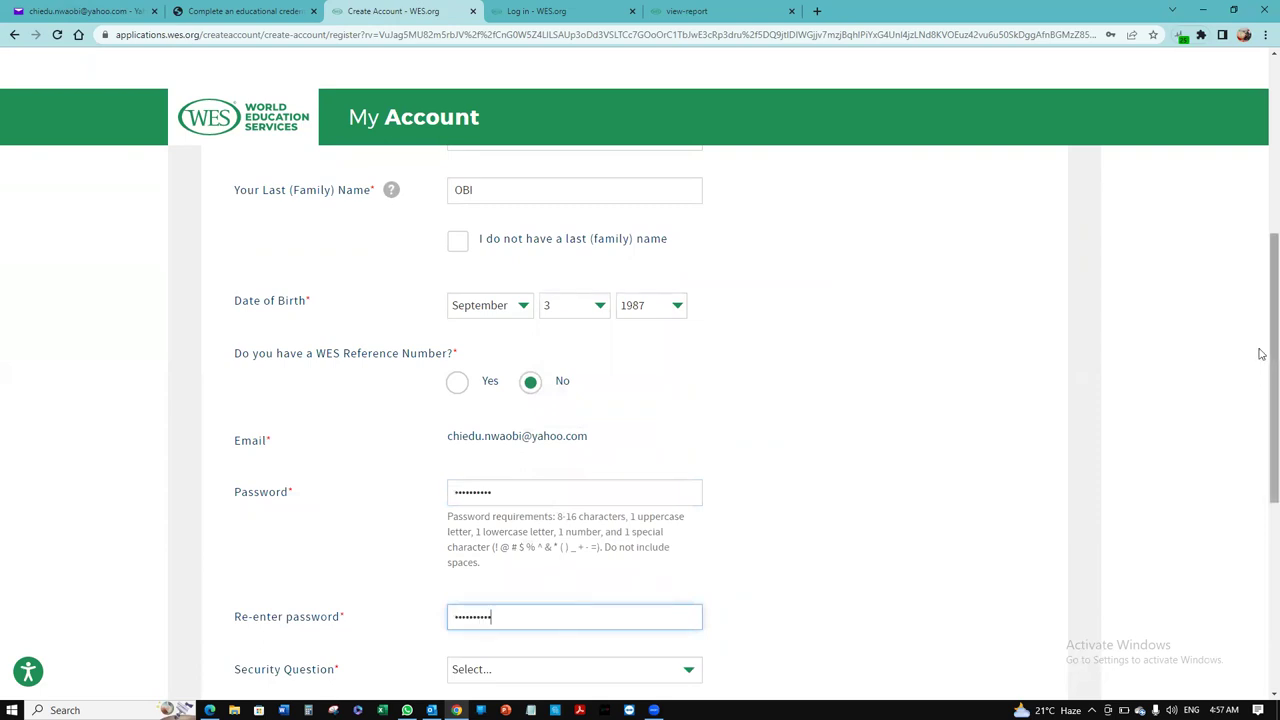
Step: Choose the 'What is your first pet's name?' security question, enter the answer and create the account
scroll(1260, 450, "down", 4)
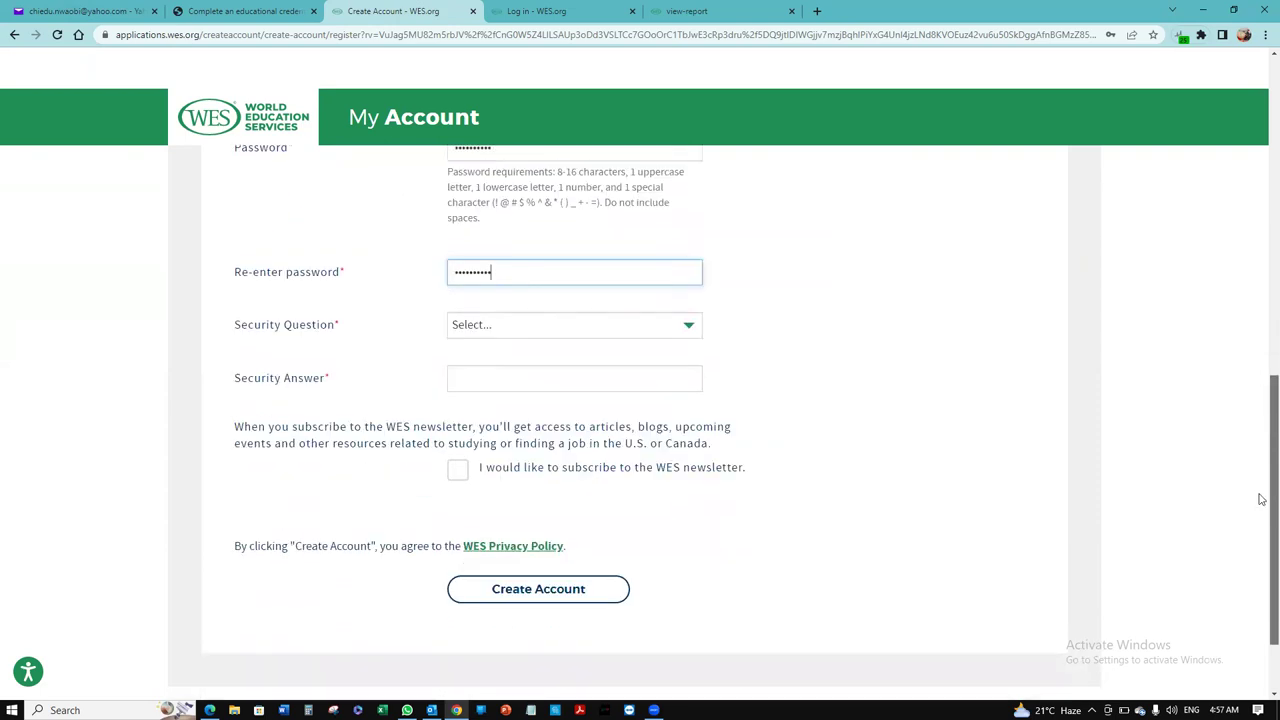
left_click(650, 318)
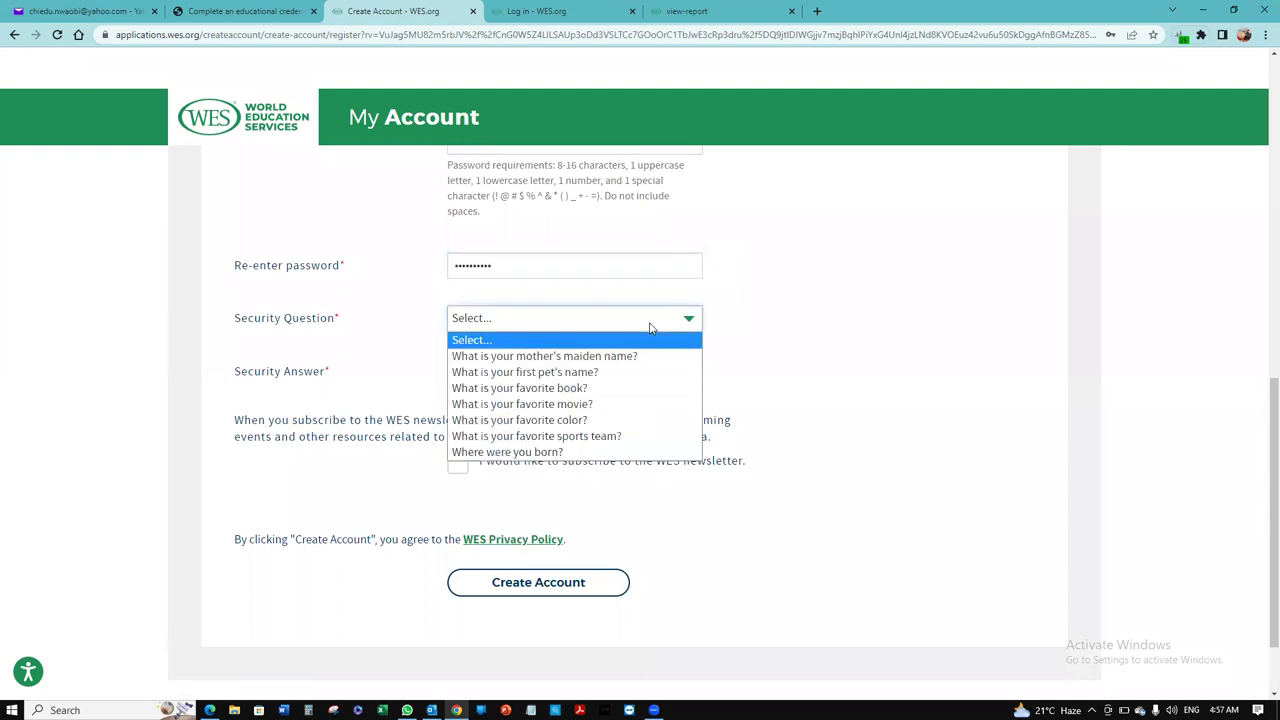
left_click(640, 378)
left_click(622, 375)
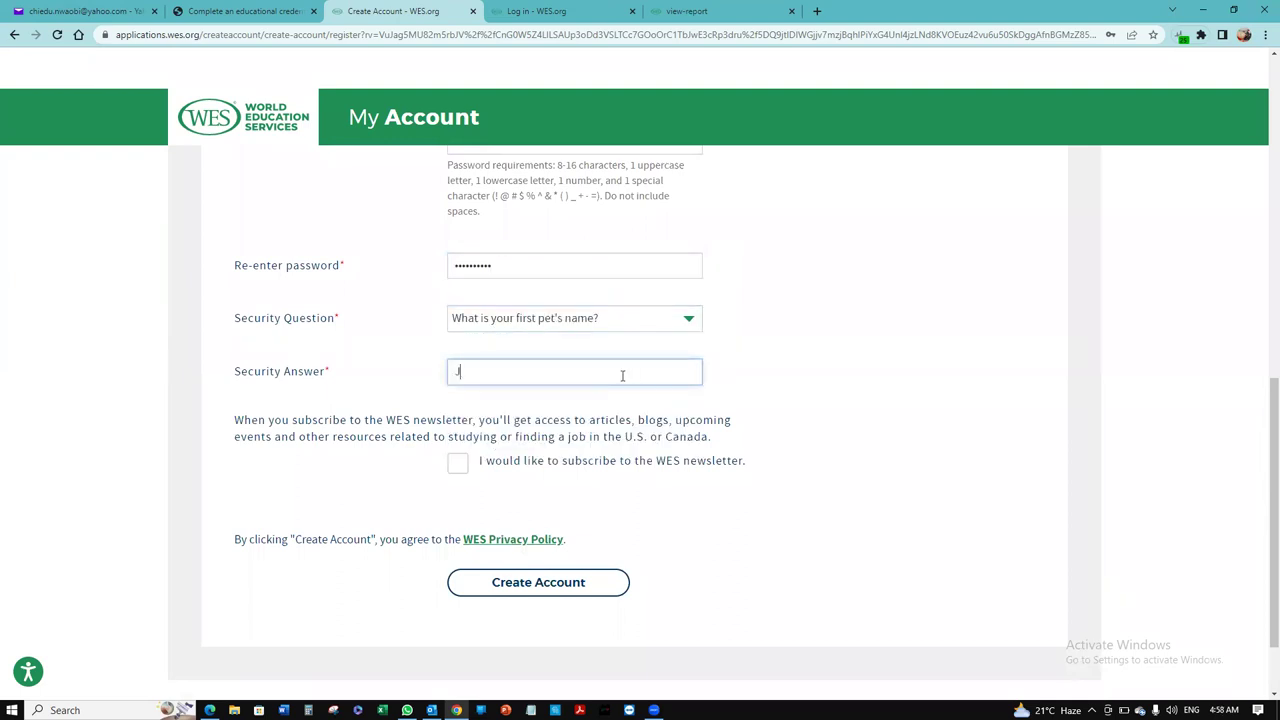
left_click(538, 581)
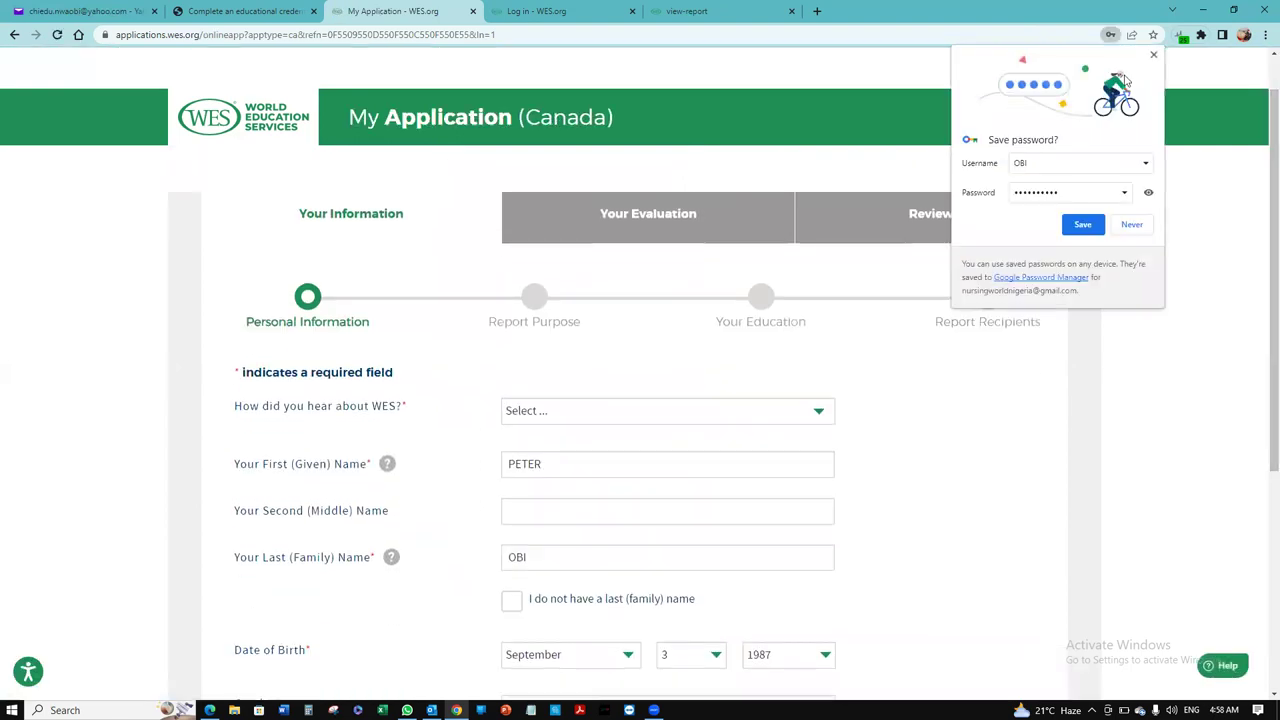
Step: Dismiss the save-password offer, set the source to University Admissions Materials and gender to Man
left_click(1154, 55)
scroll(1260, 290, "down", 1)
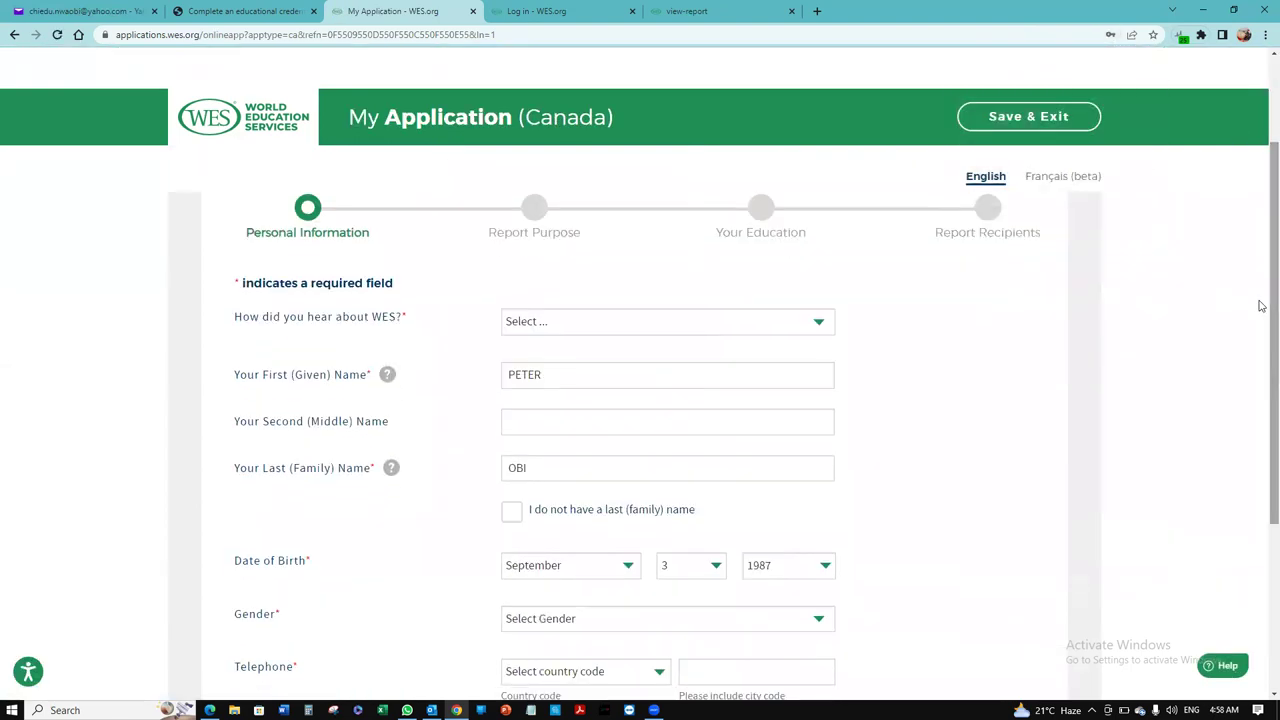
left_click(817, 321)
left_click(758, 363)
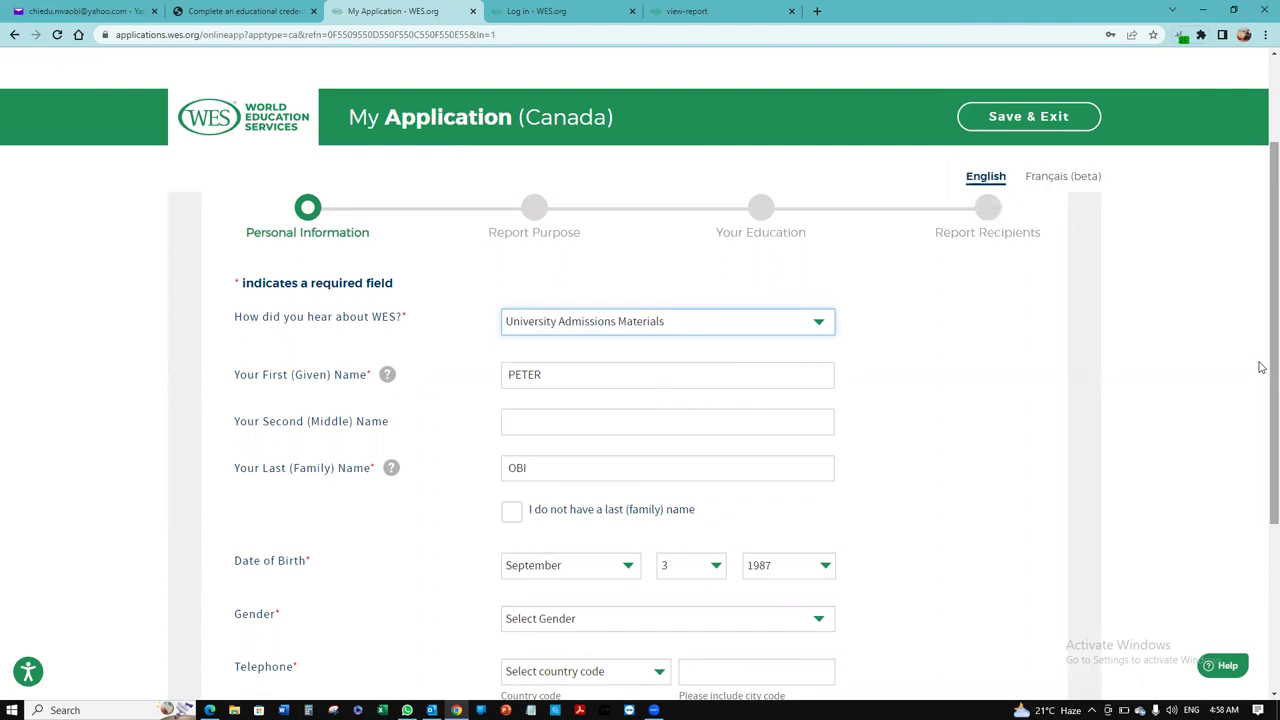
scroll(1262, 440, "down", 1)
scroll(1262, 440, "down", 1)
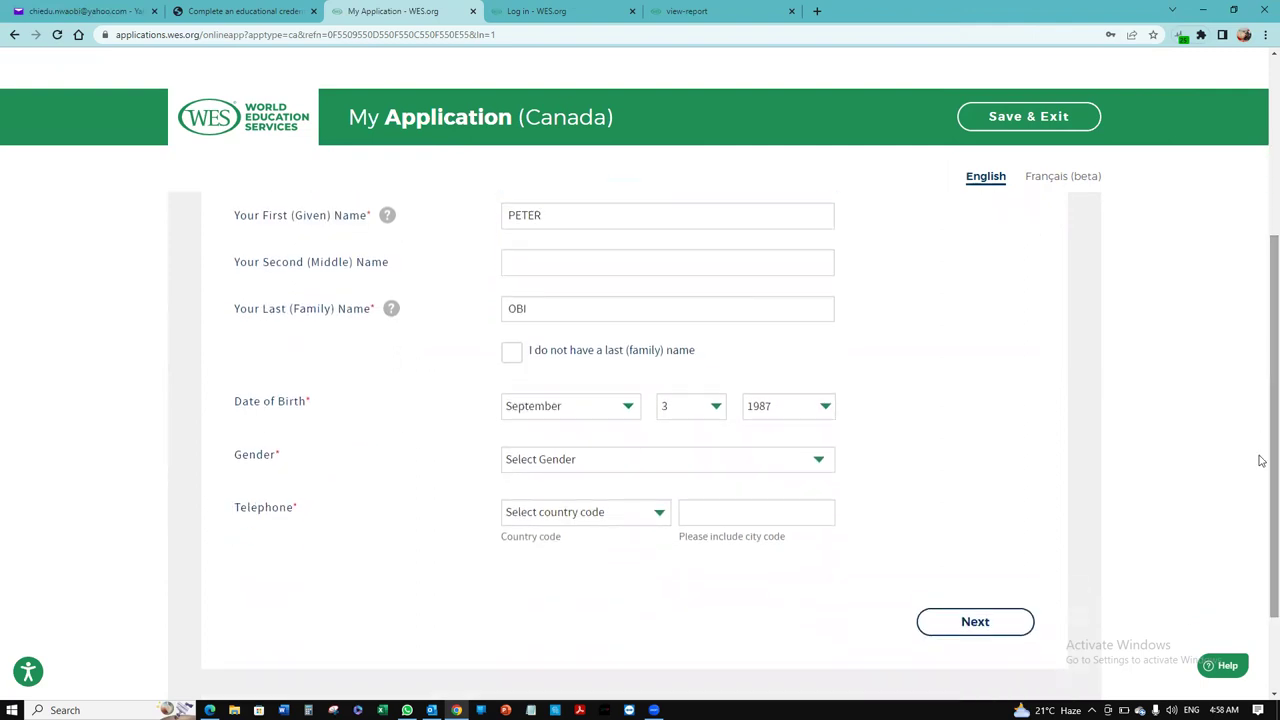
left_click(797, 458)
left_click(754, 497)
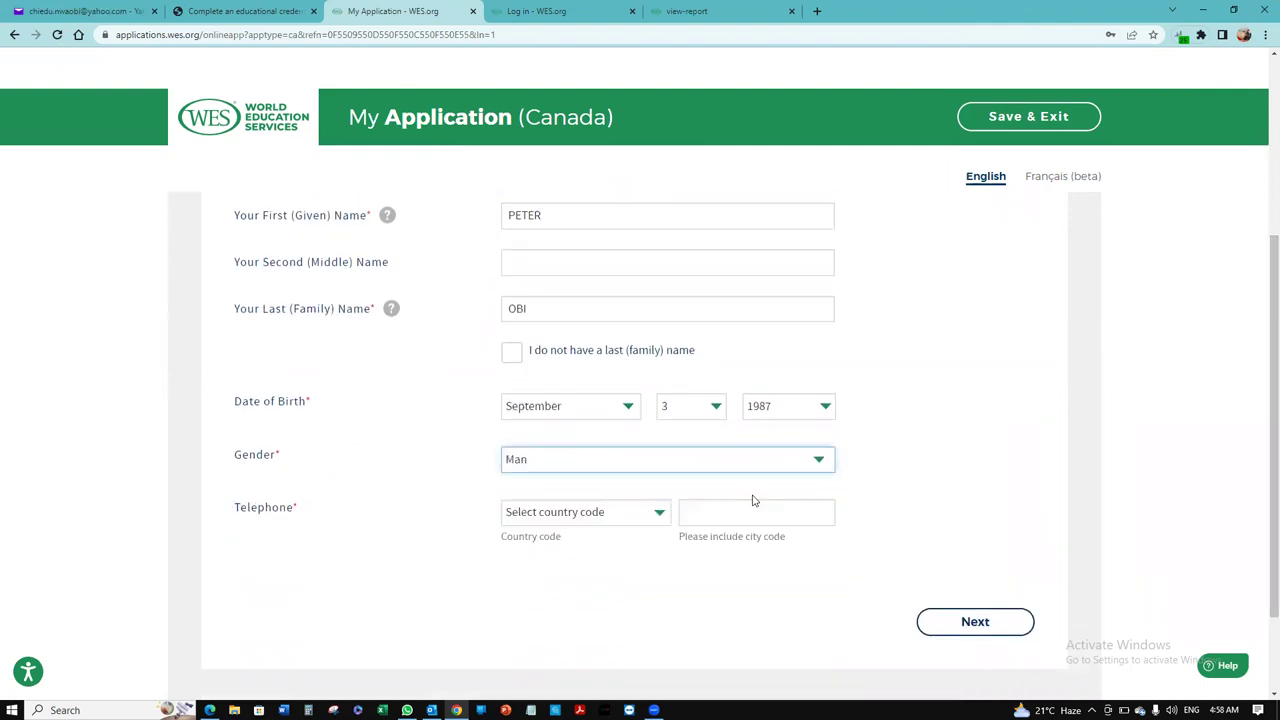
Step: Enter the applicant's phone number with the Nigeria (234) country code and continue
left_click(627, 517)
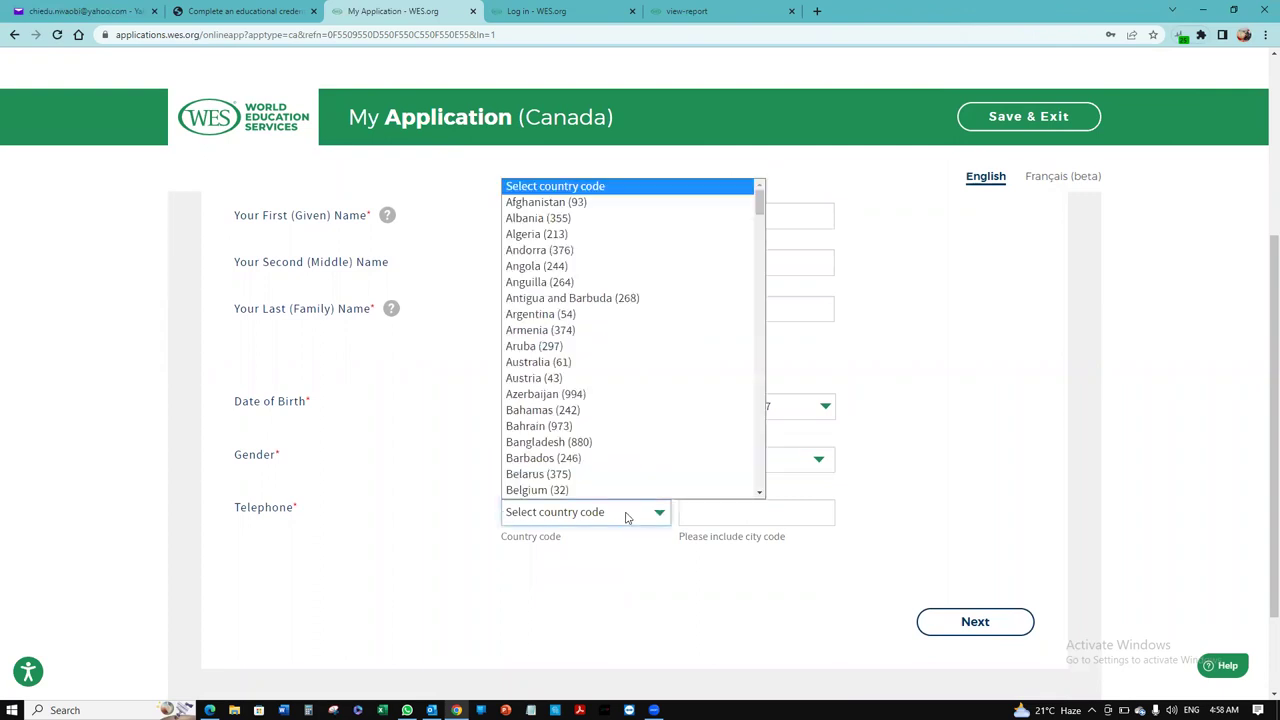
type("ni")
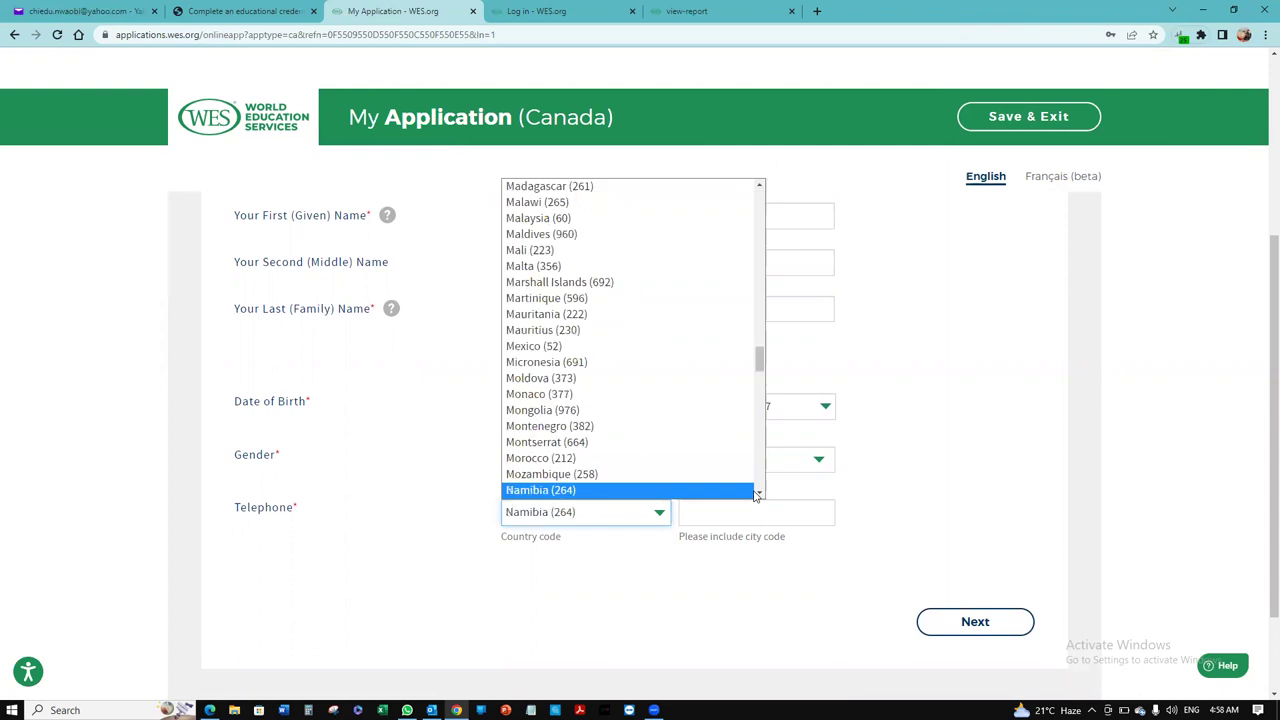
type("geria")
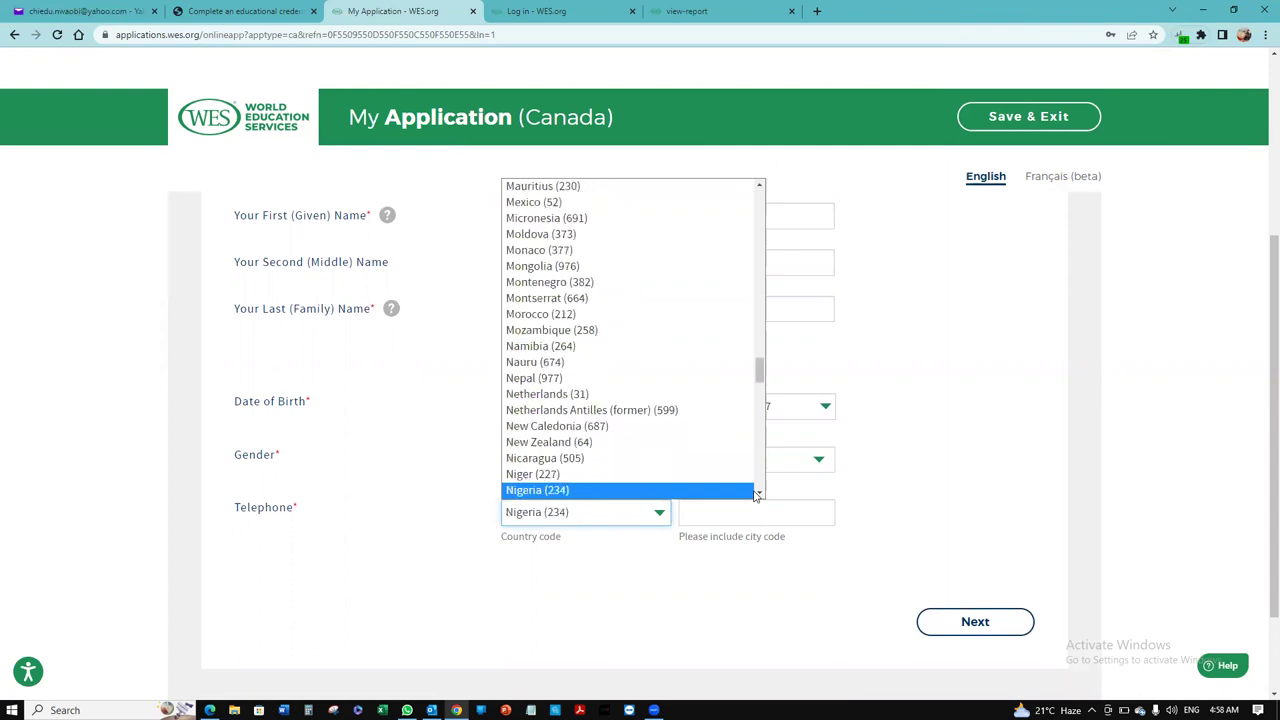
key("Return")
left_click(766, 512)
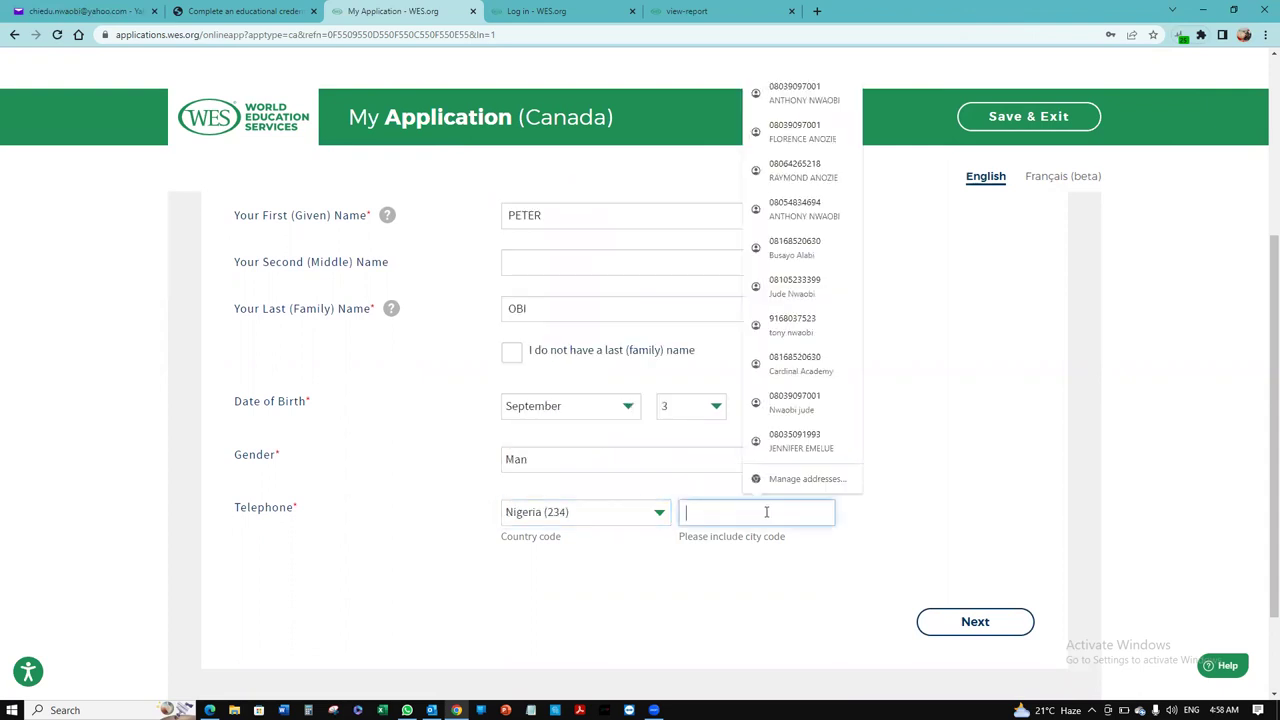
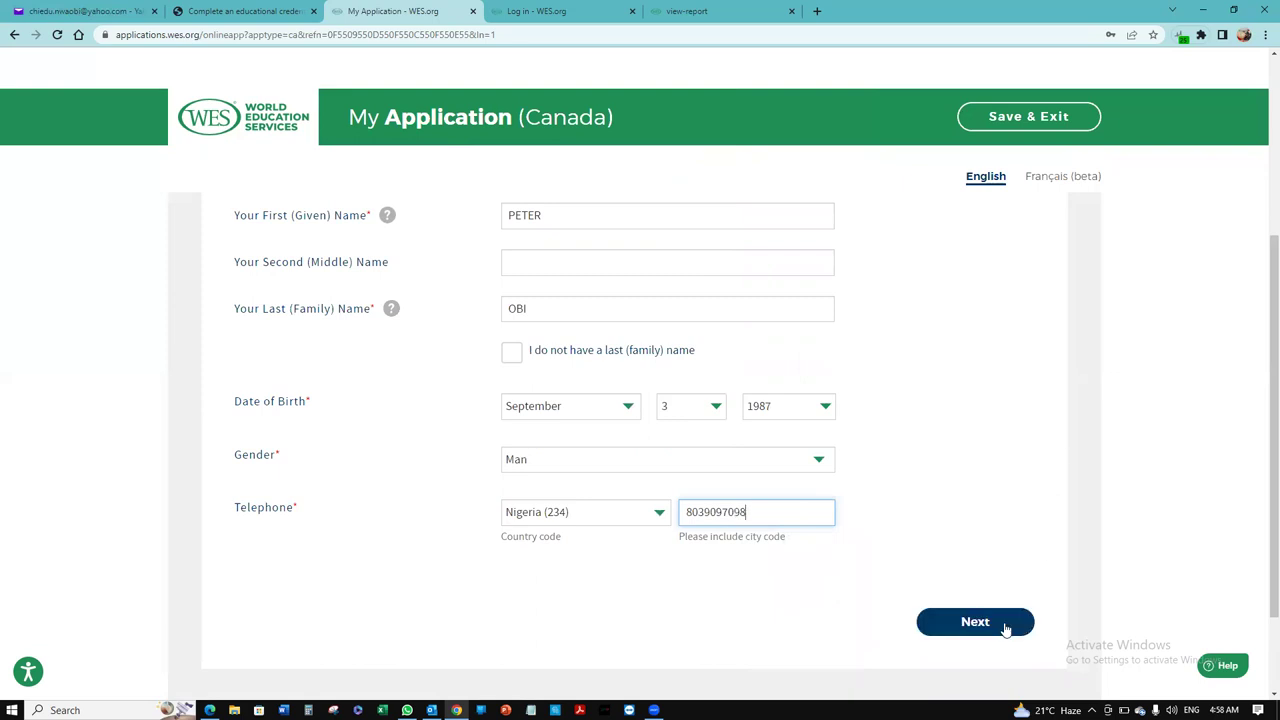
left_click(986, 625)
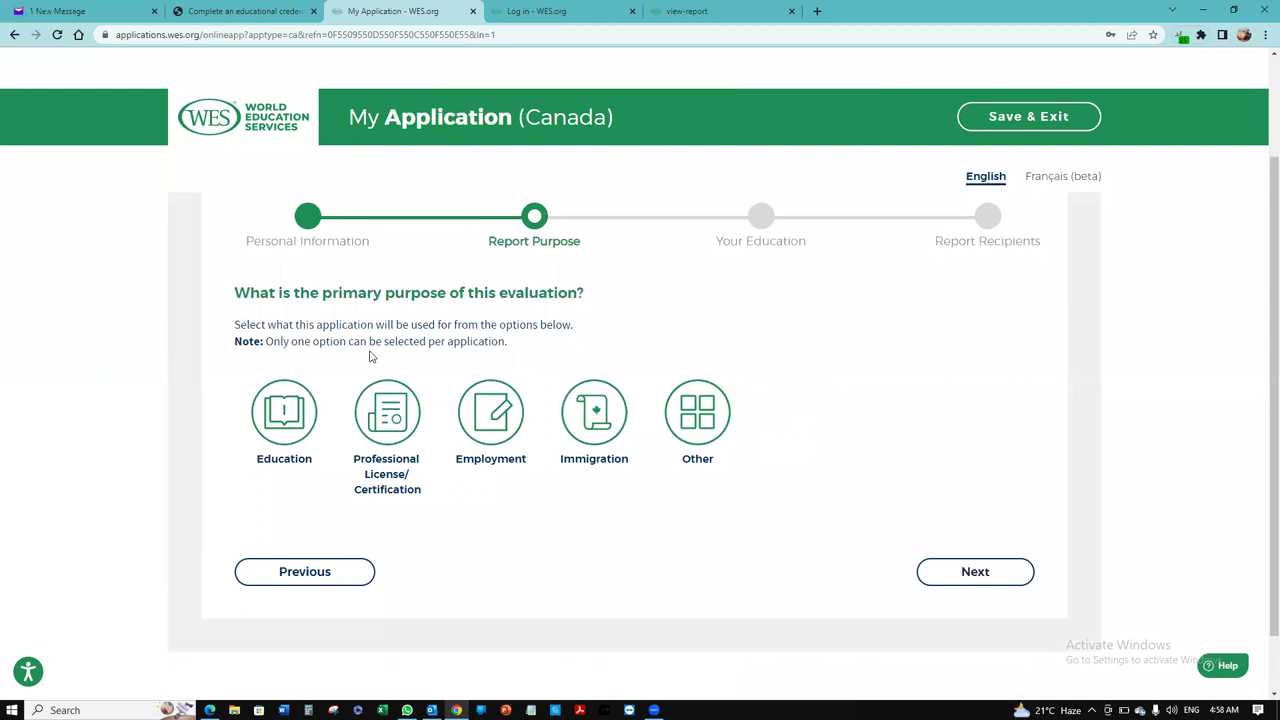
Step: Set the report purpose to Professional License/Certification for Nursing in British Columbia and continue
left_click(397, 428)
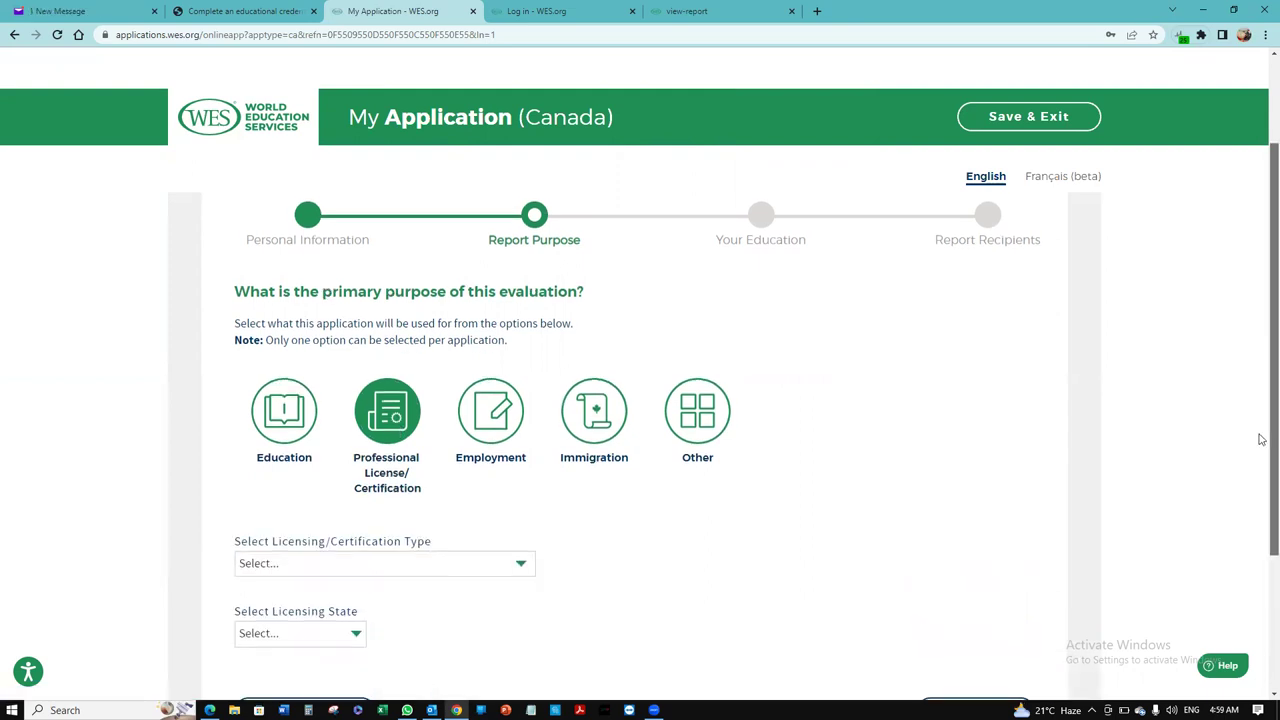
scroll(1260, 437, "down", 2)
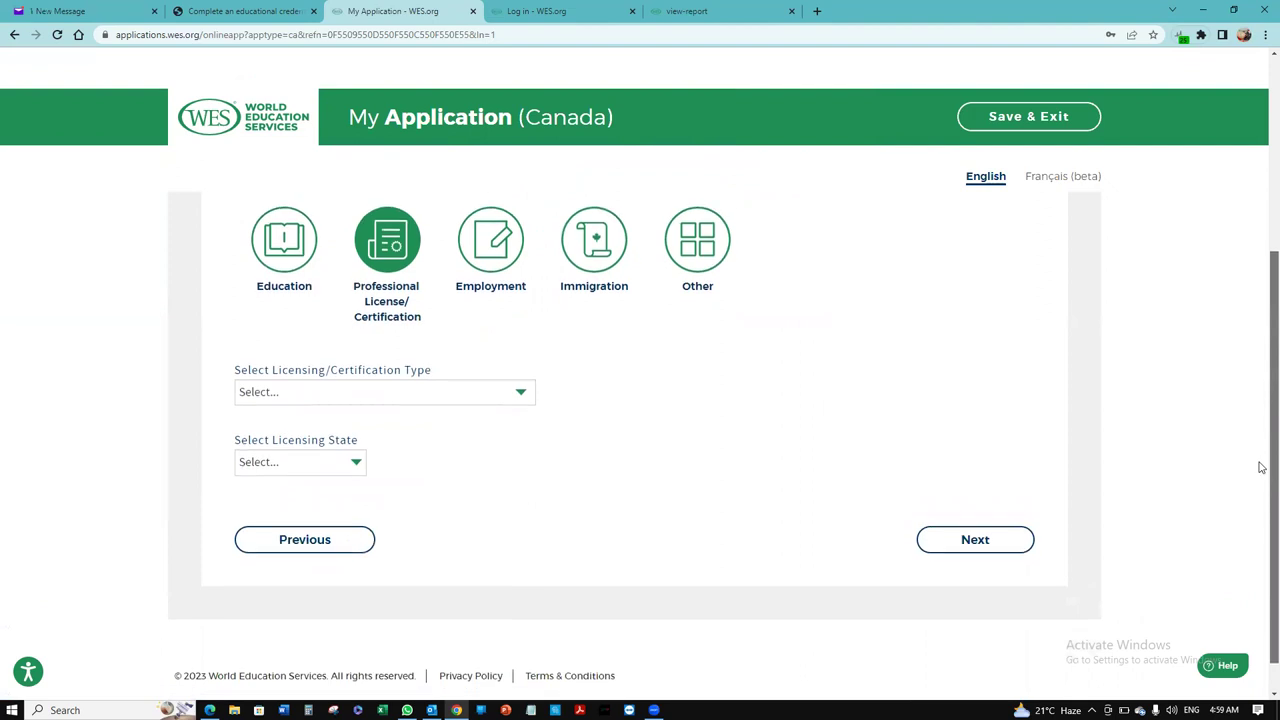
left_click(521, 374)
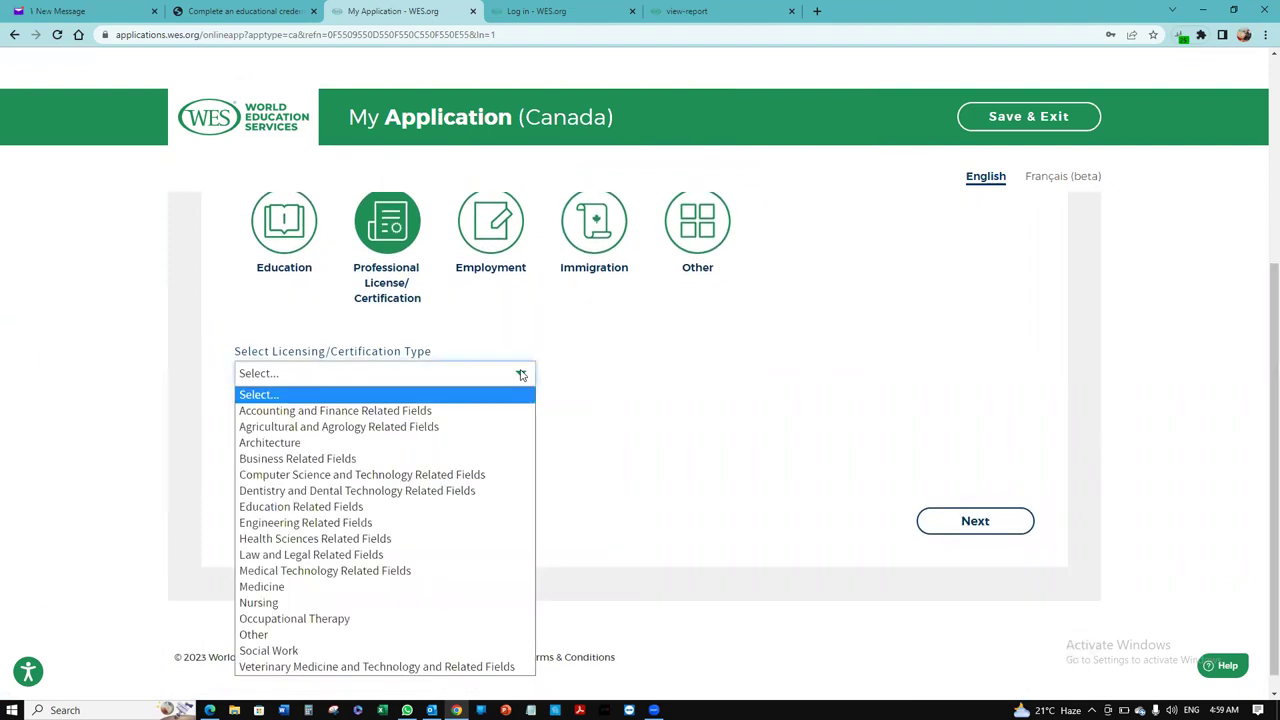
key("Escape")
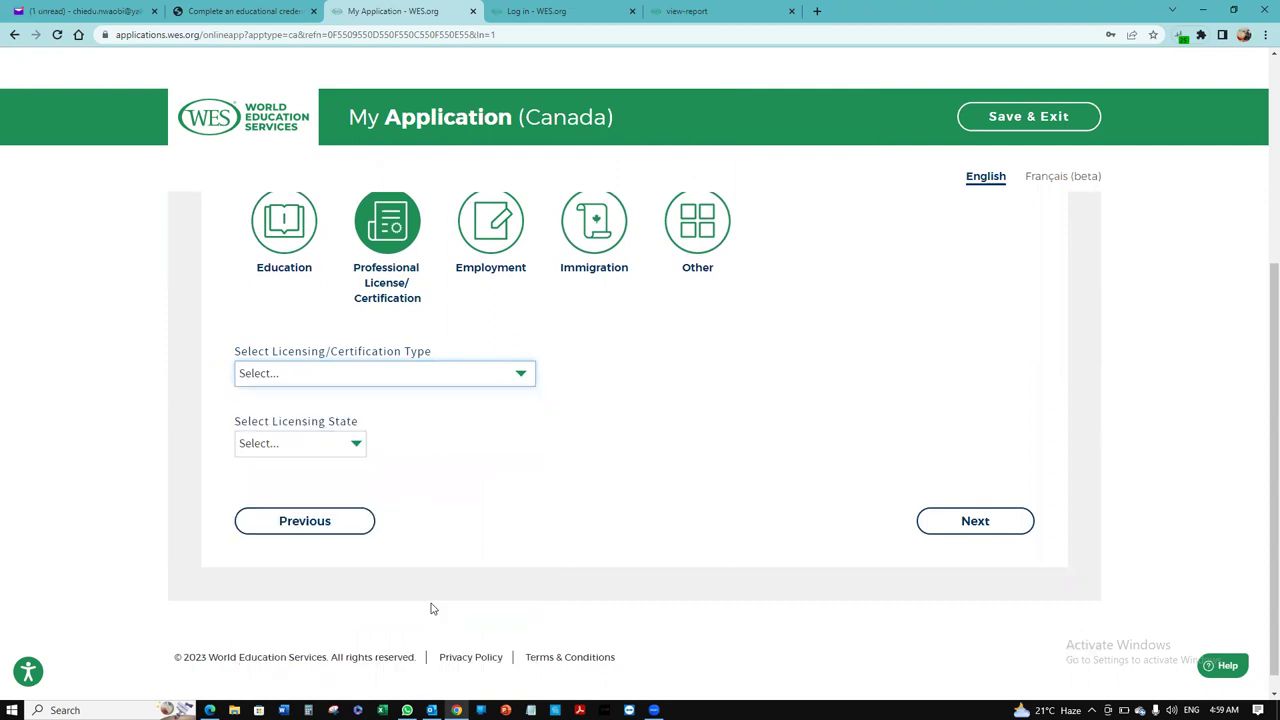
left_click(355, 444)
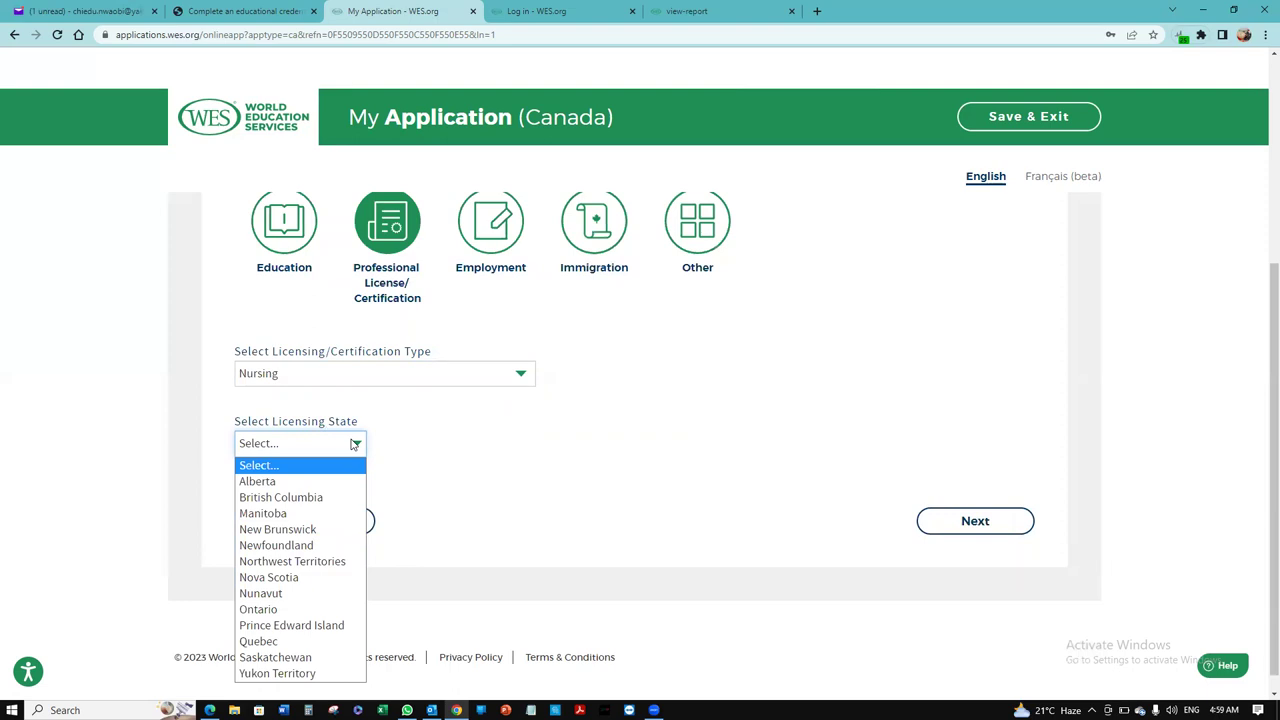
left_click(328, 498)
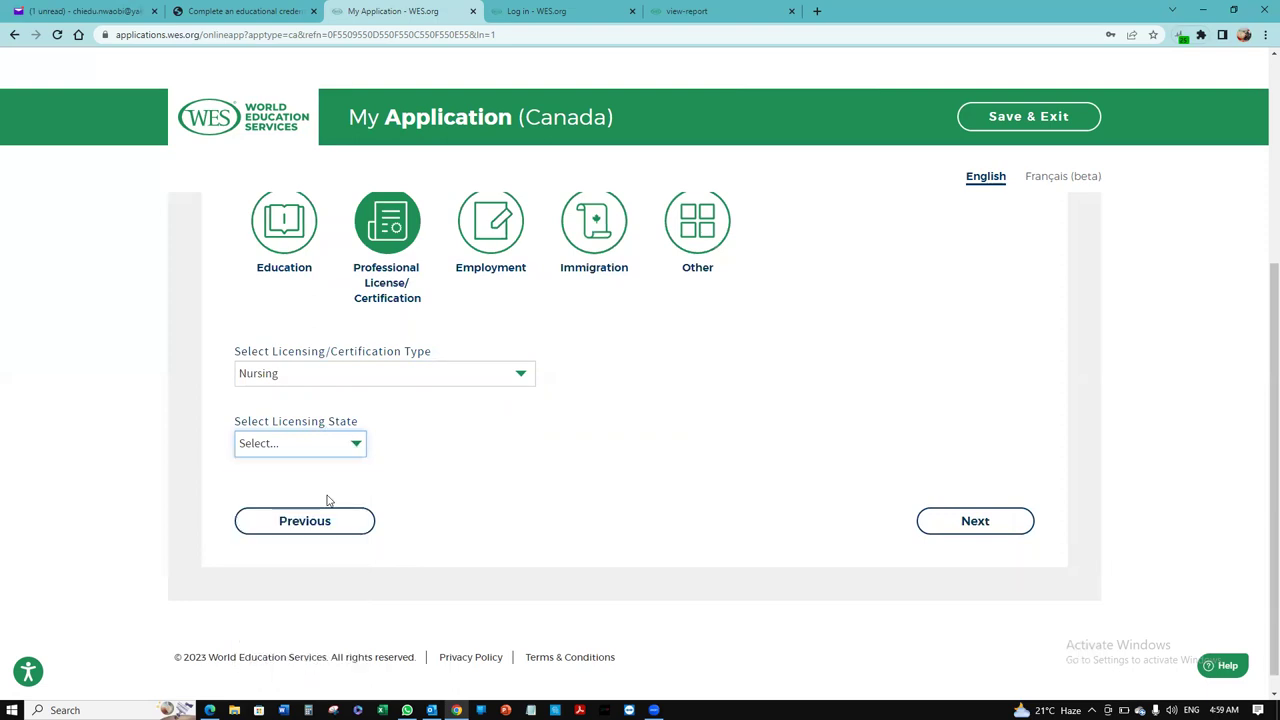
left_click(970, 521)
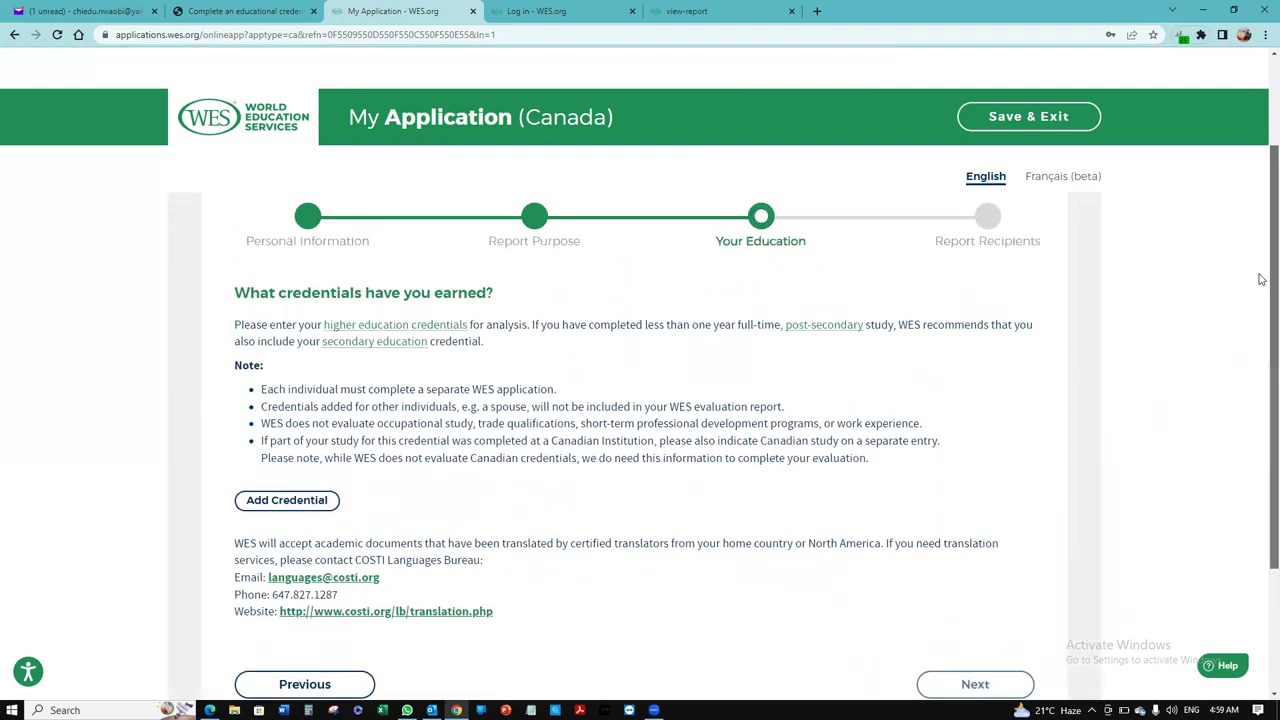
Step: Read through the 'What credentials have you earned?' instructions and open the Add Credential dialog
scroll(1261, 313, "down", 1)
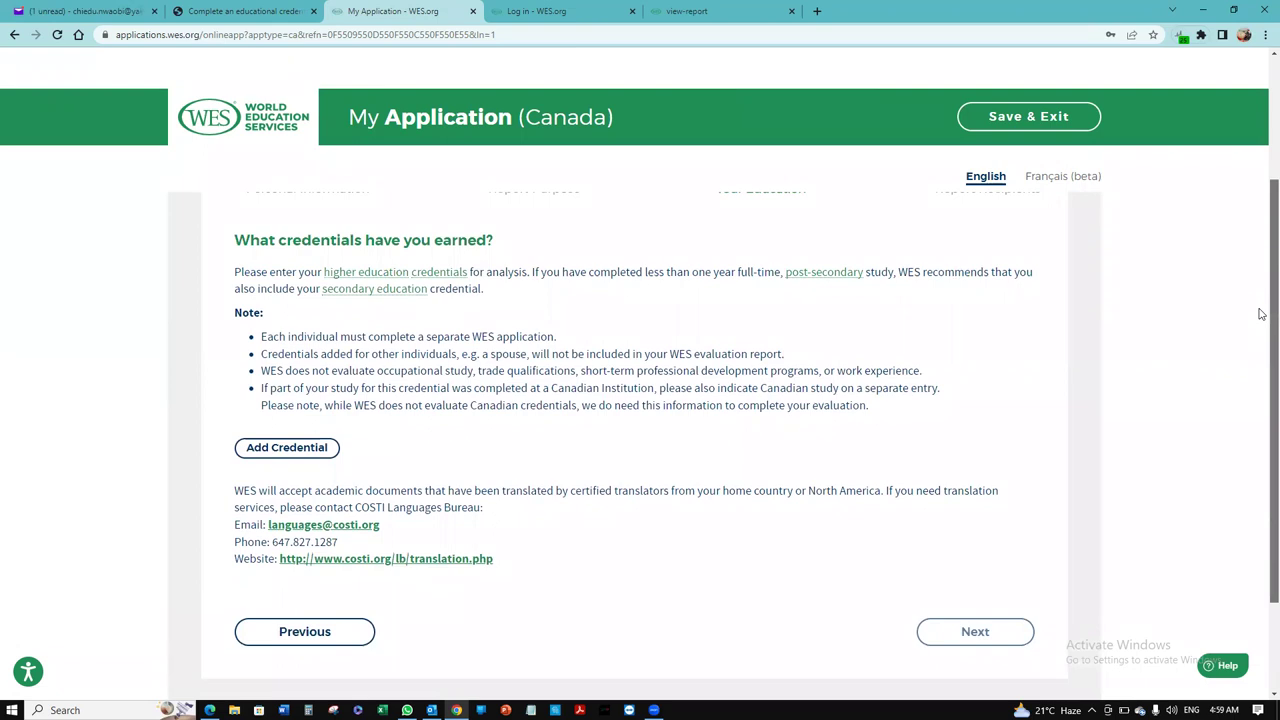
scroll(1261, 318, "down", 1)
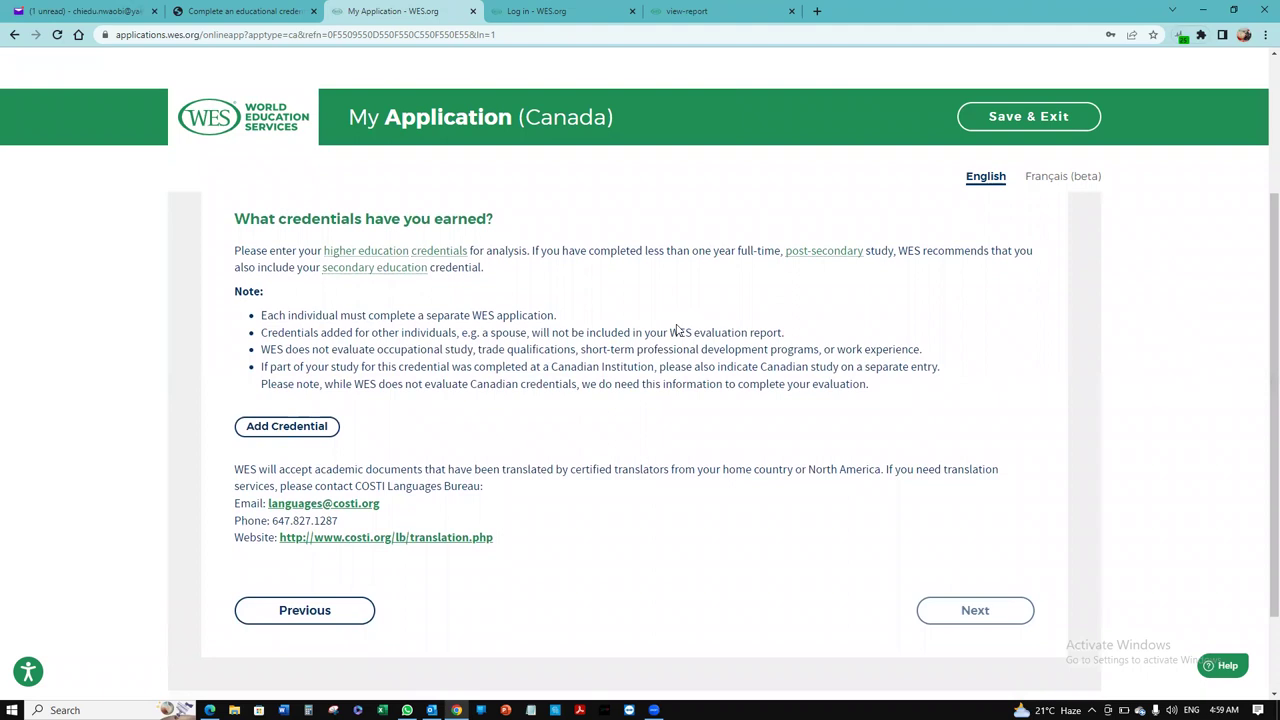
scroll(1261, 470, "down", 2)
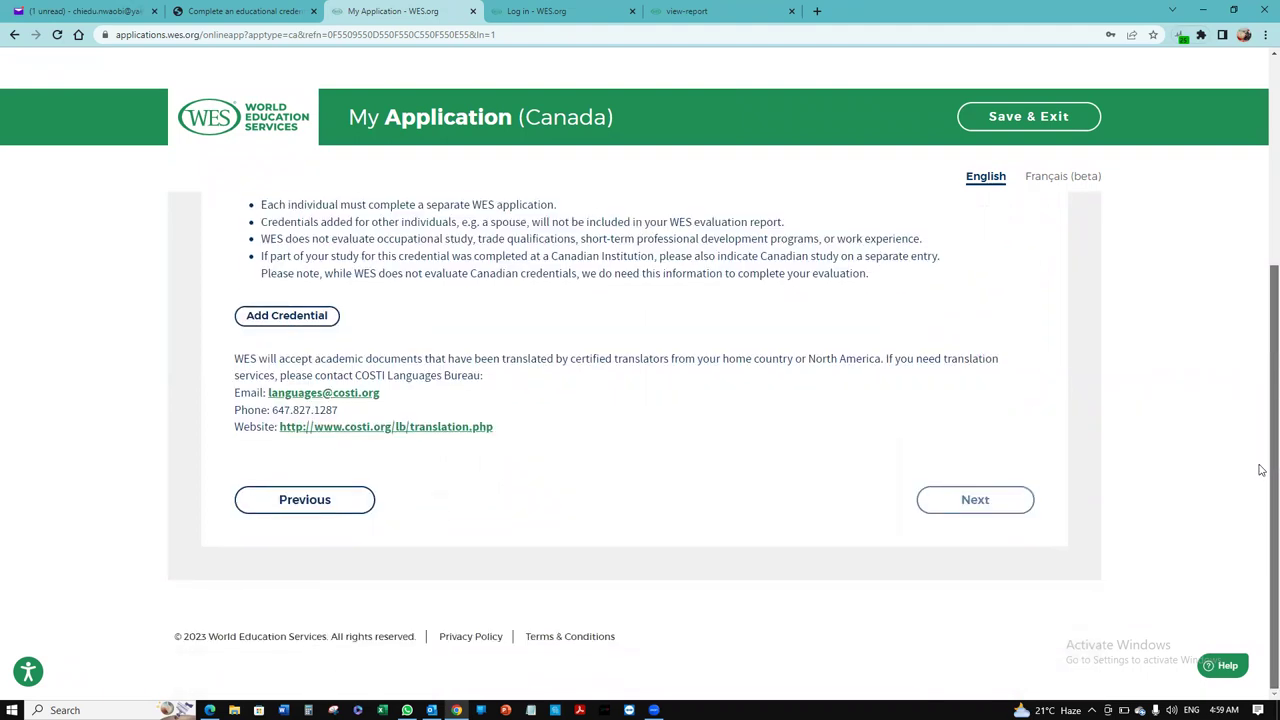
scroll(1261, 470, "up", 2)
scroll(625, 341, "down", 1)
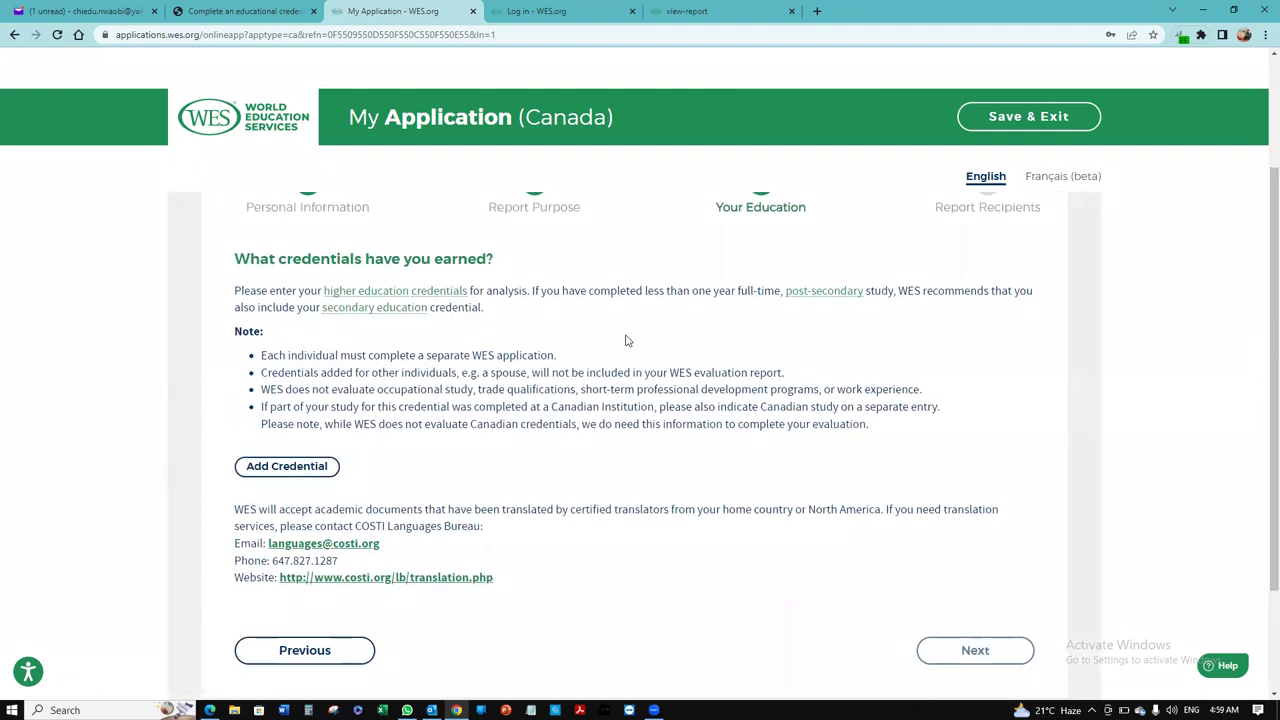
left_click(283, 470)
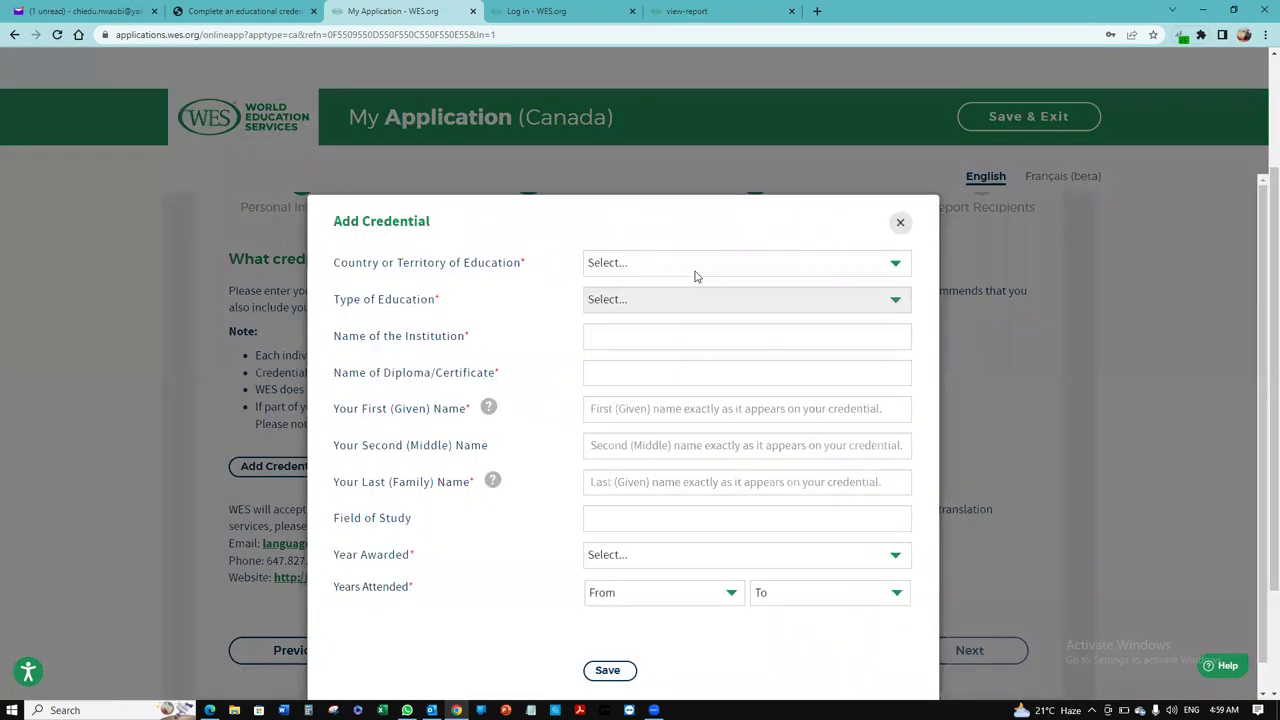
Step: Set the credential to Nigeria, University Education, University of Calabar, Bachelor of Science
left_click(697, 263)
key("n")
key("Down")
key("Down")
key("Down")
key("Down")
key("Down")
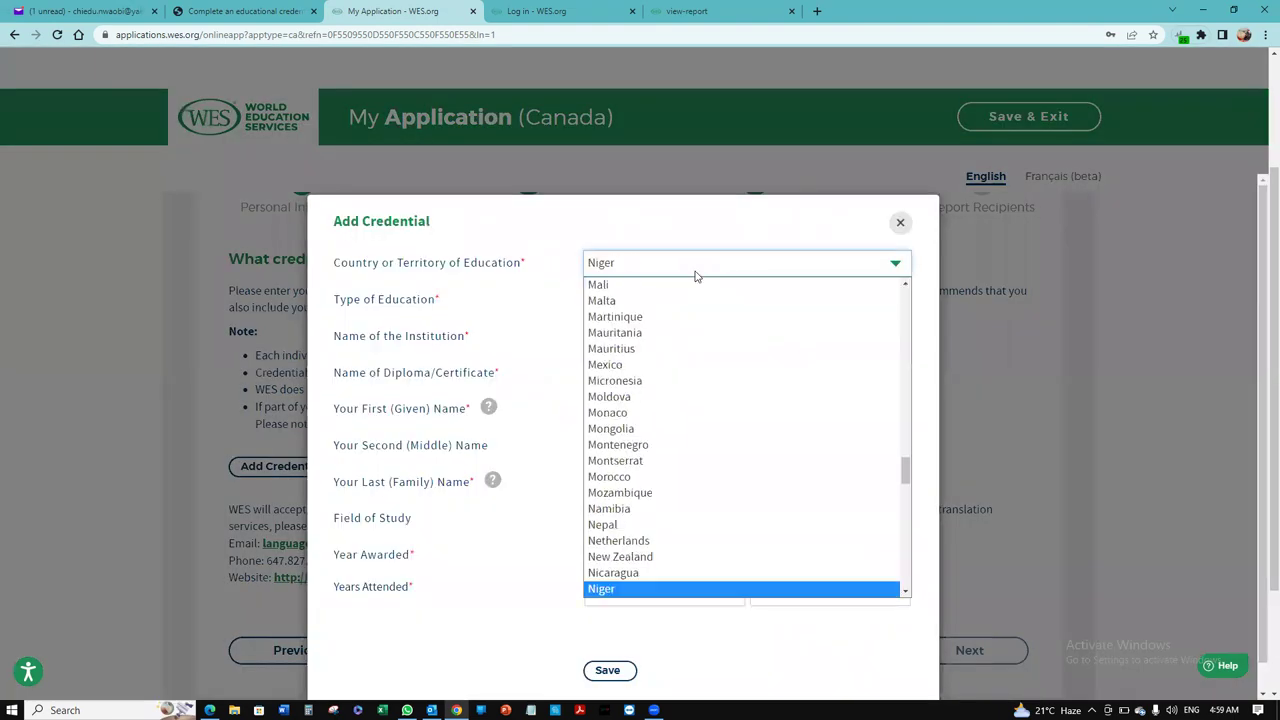
key("Down")
key("Return")
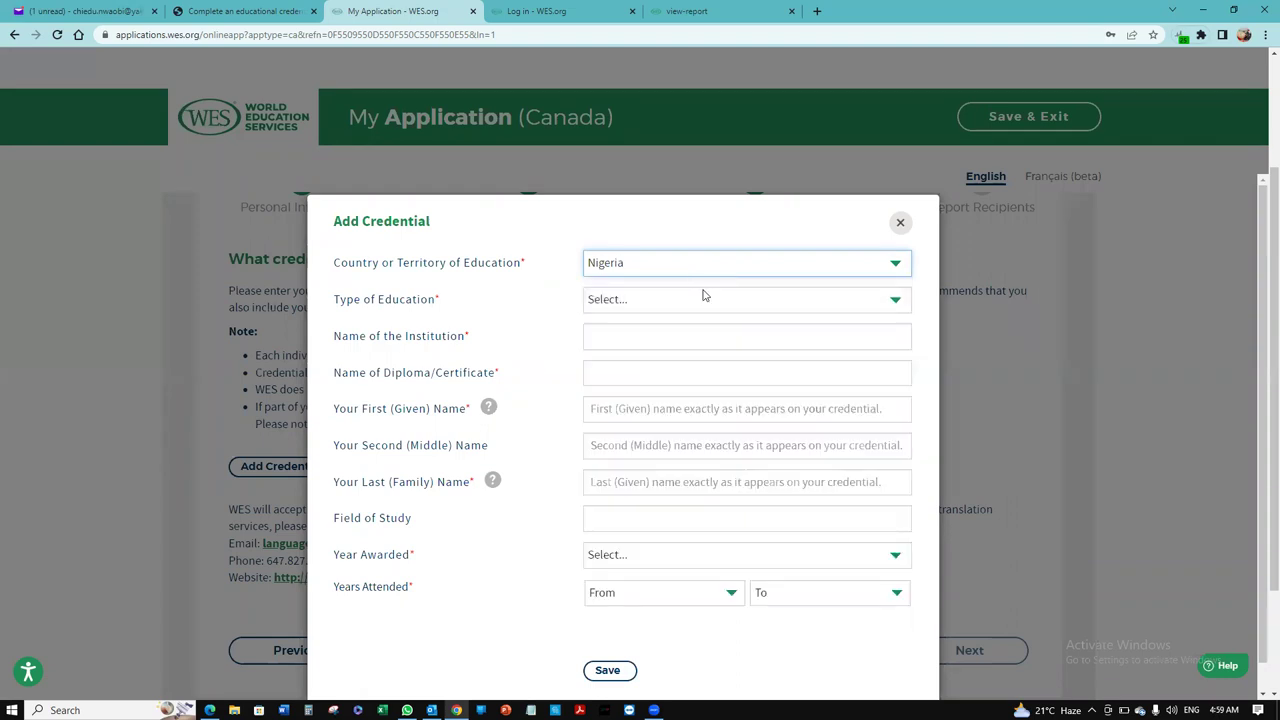
left_click(704, 297)
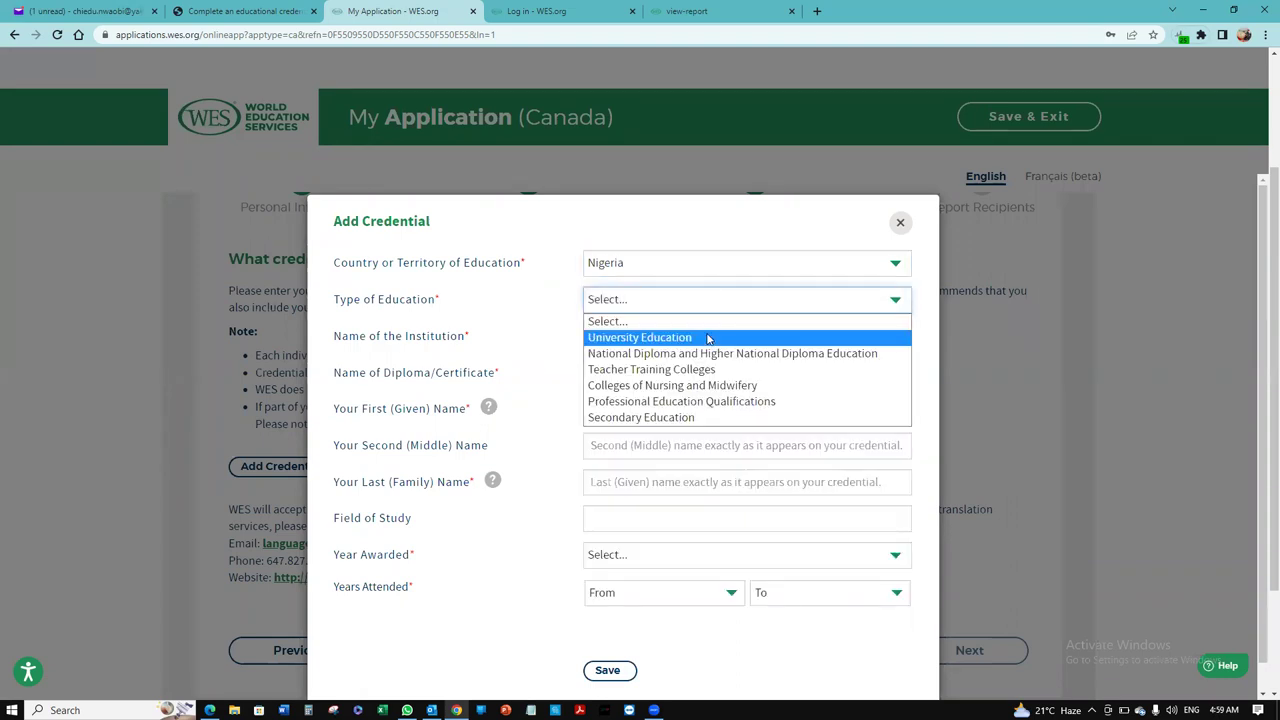
left_click(707, 339)
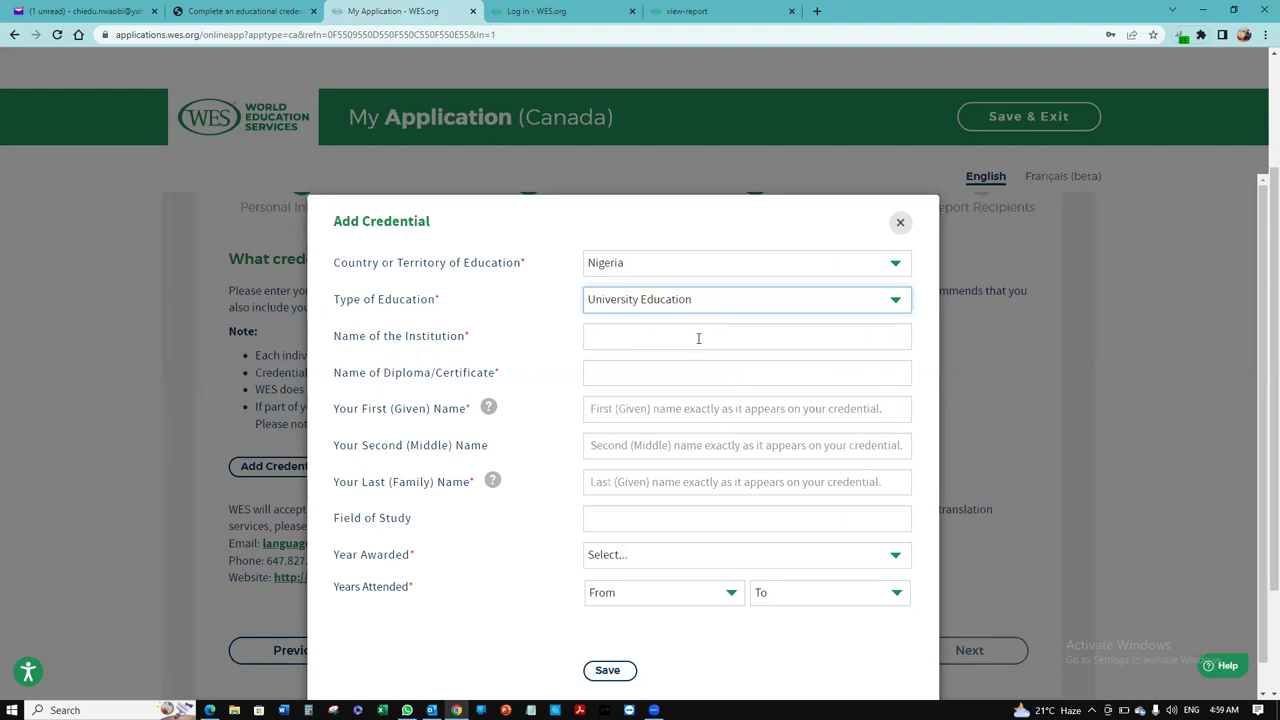
left_click(698, 338)
type("UNI")
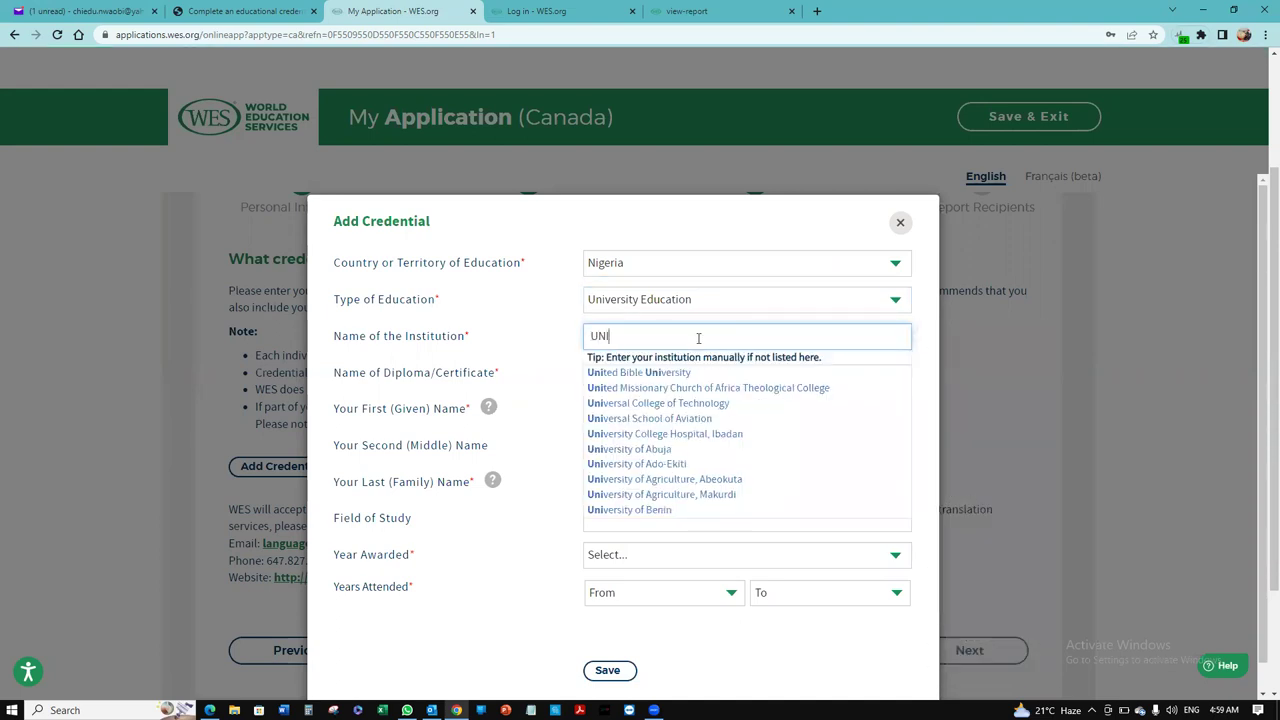
type("VERSITY OF C")
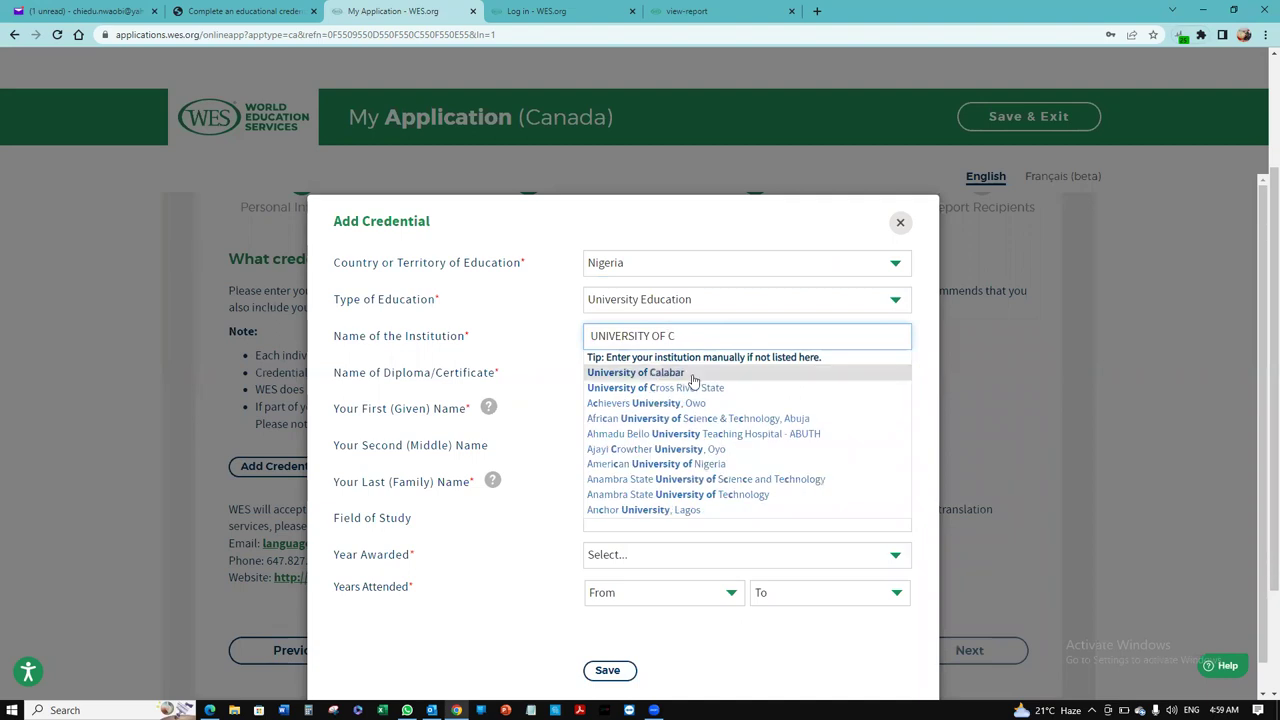
left_click(689, 373)
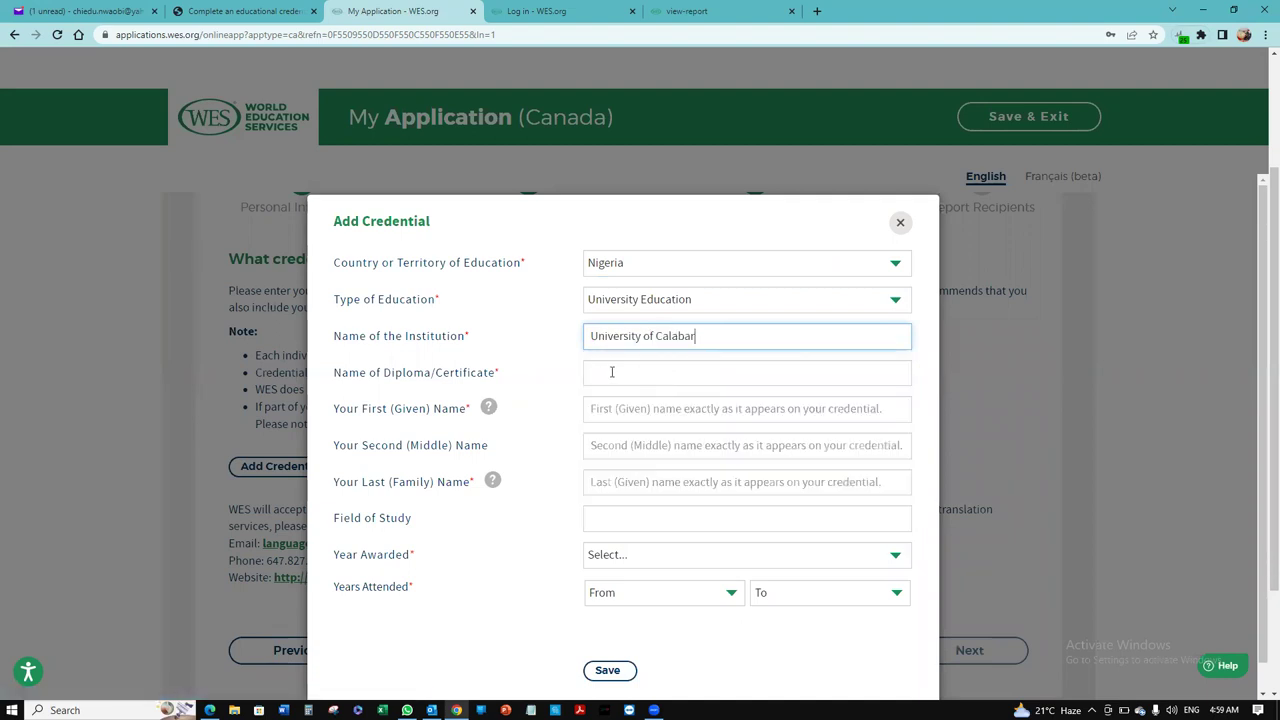
left_click(612, 372)
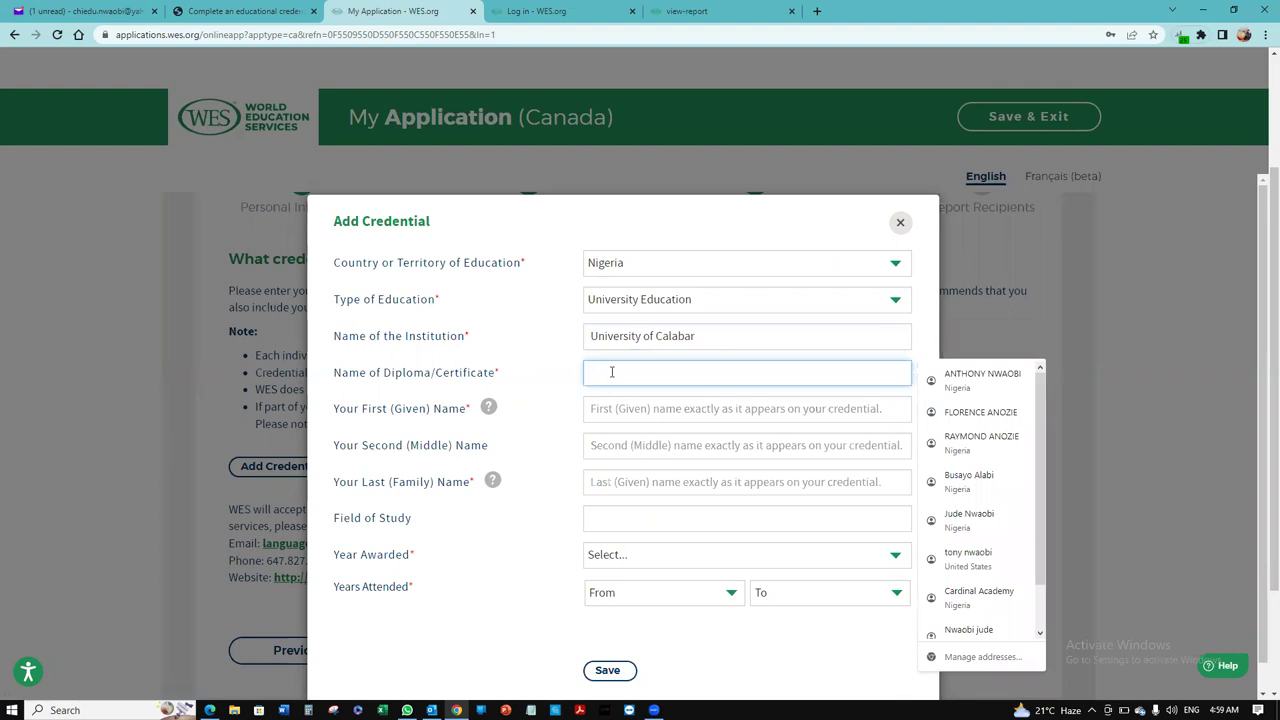
type("BA")
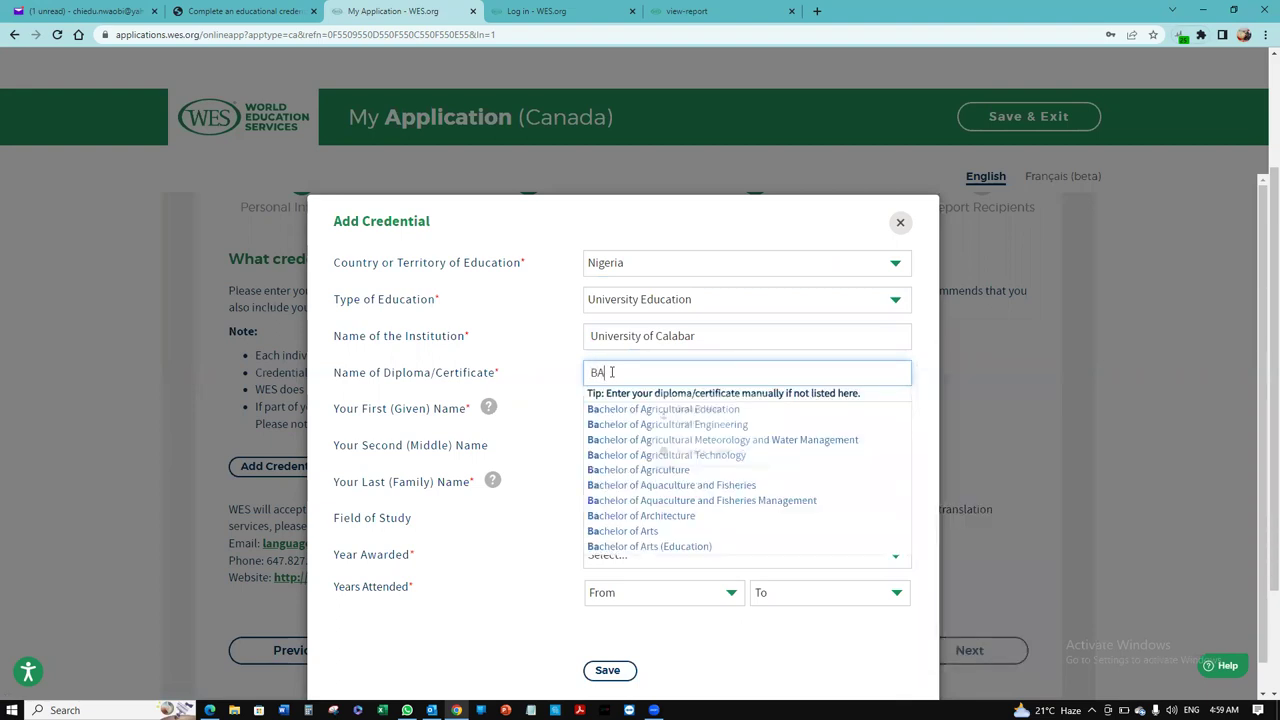
type("CHELOR OS")
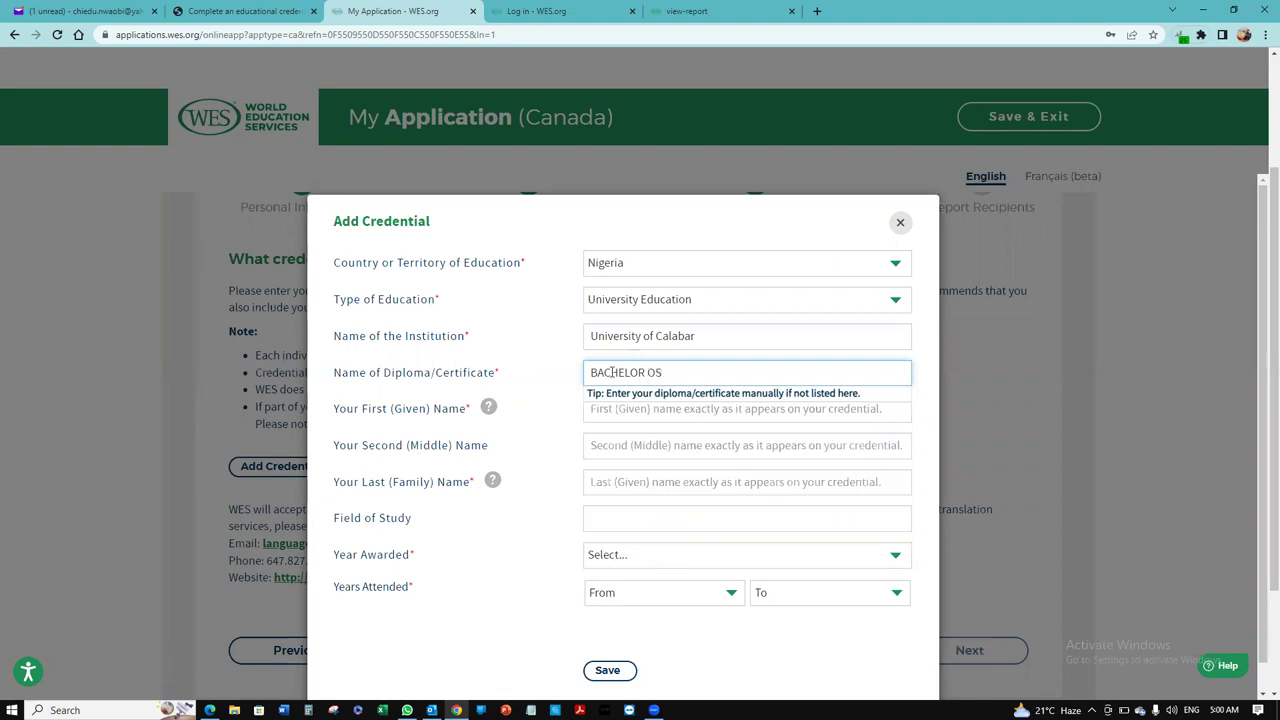
type(" CF SCI")
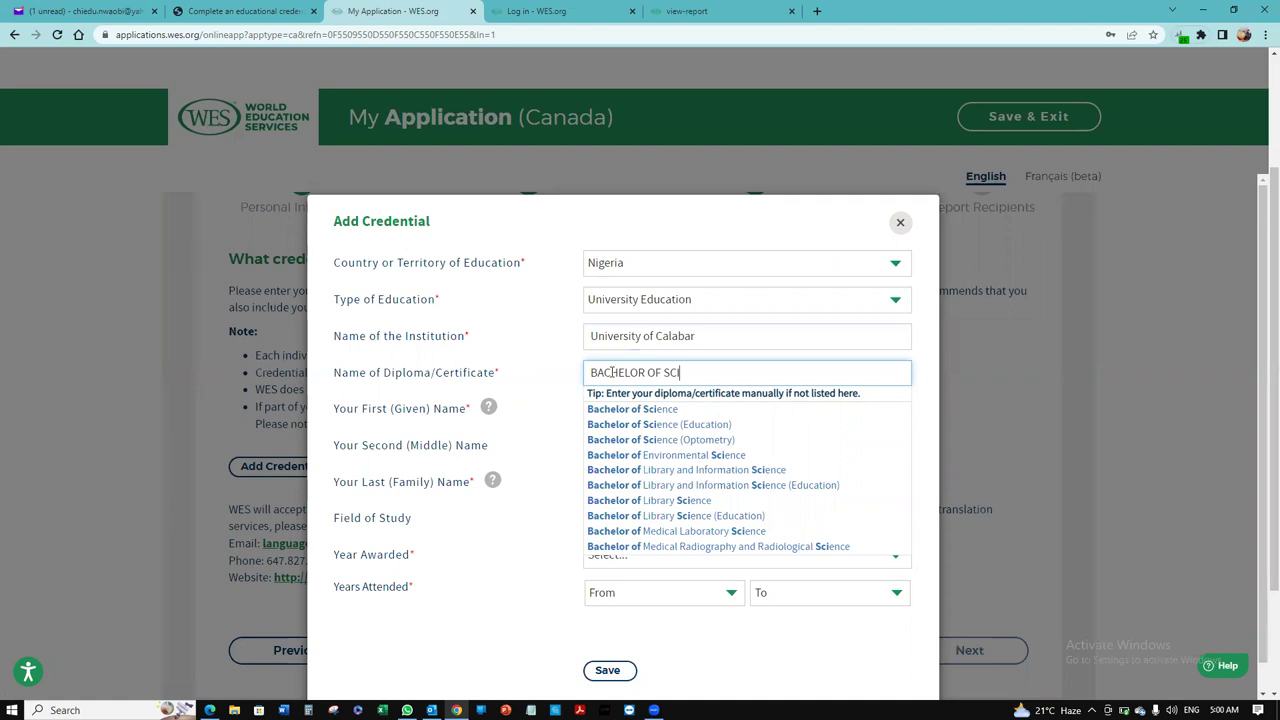
left_click(646, 410)
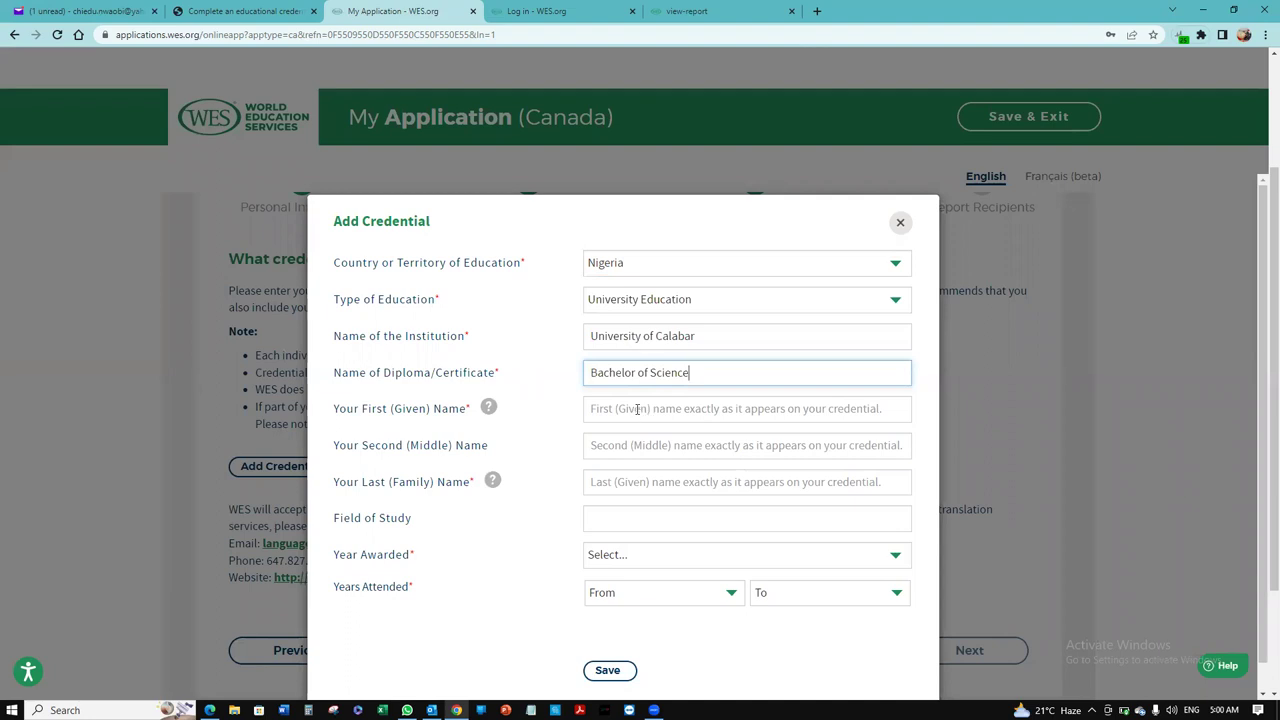
Step: Enter the applicant's given and family names on the credential, with field of study Nursing
left_click(637, 409)
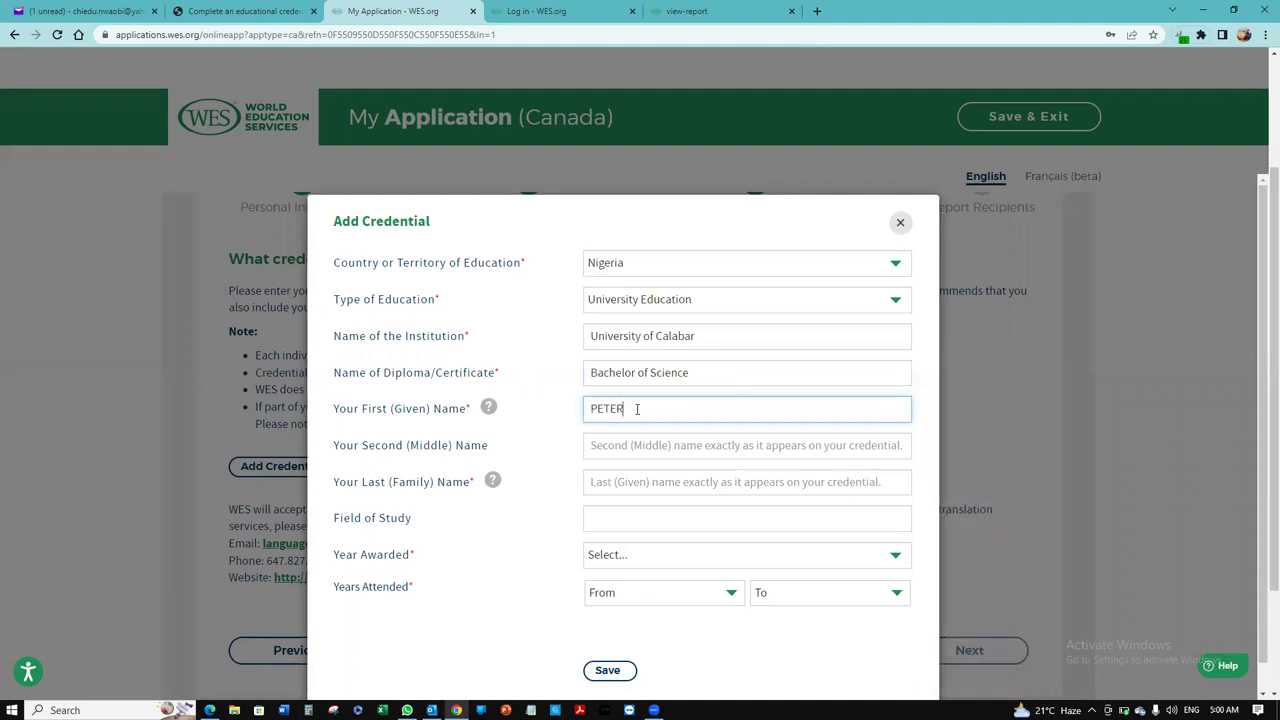
left_click(640, 480)
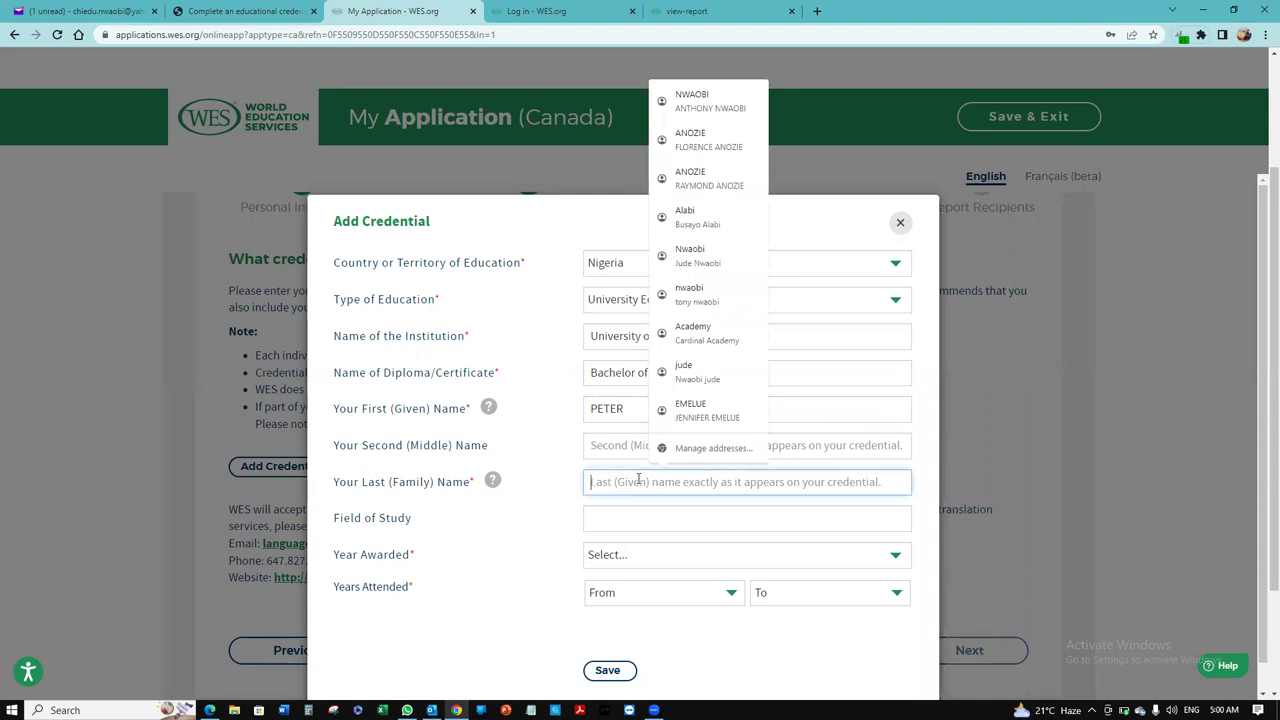
left_click(647, 518)
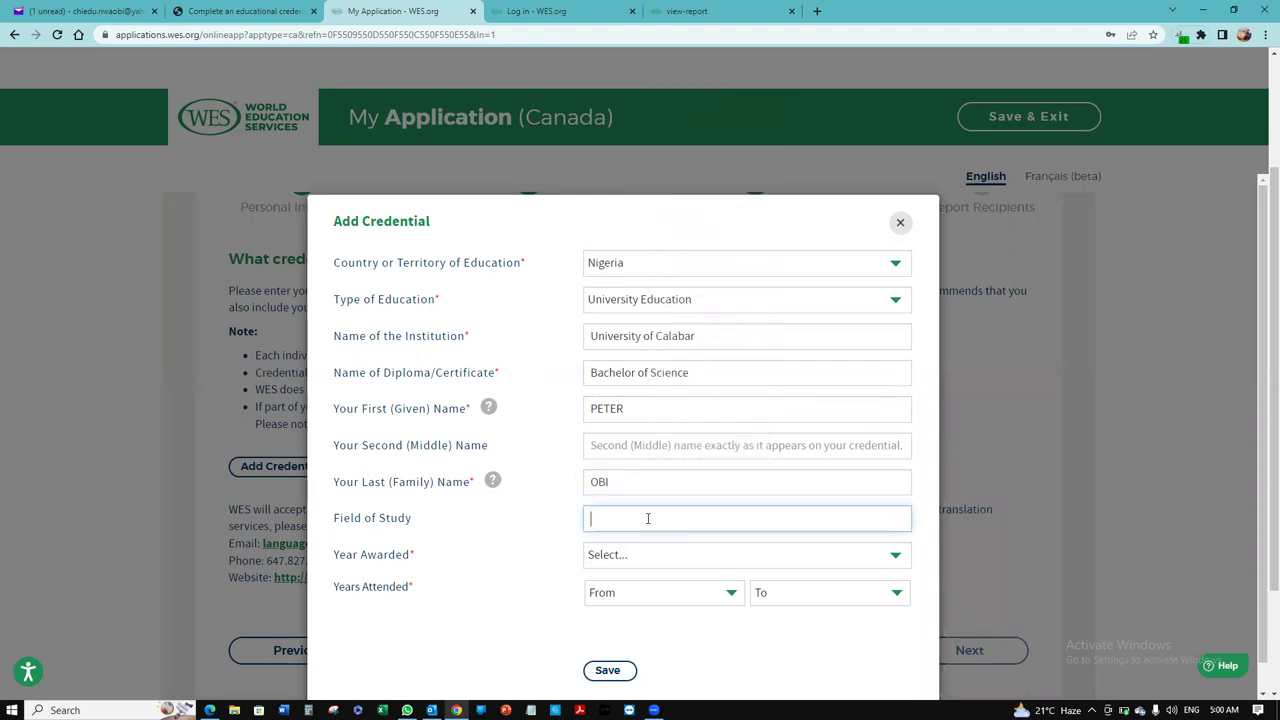
type("NURSING")
Step: Set year awarded 2010 and years attended 2005 to 2010, then save the credential
left_click(661, 557)
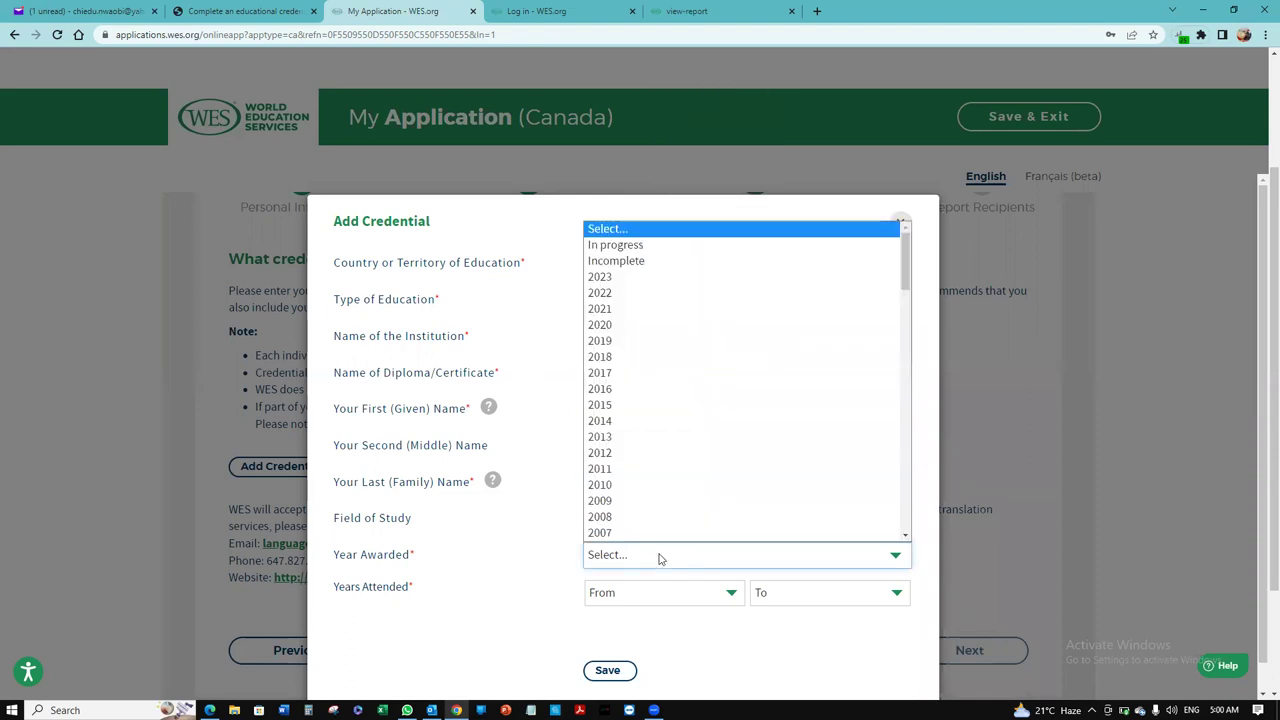
left_click(672, 487)
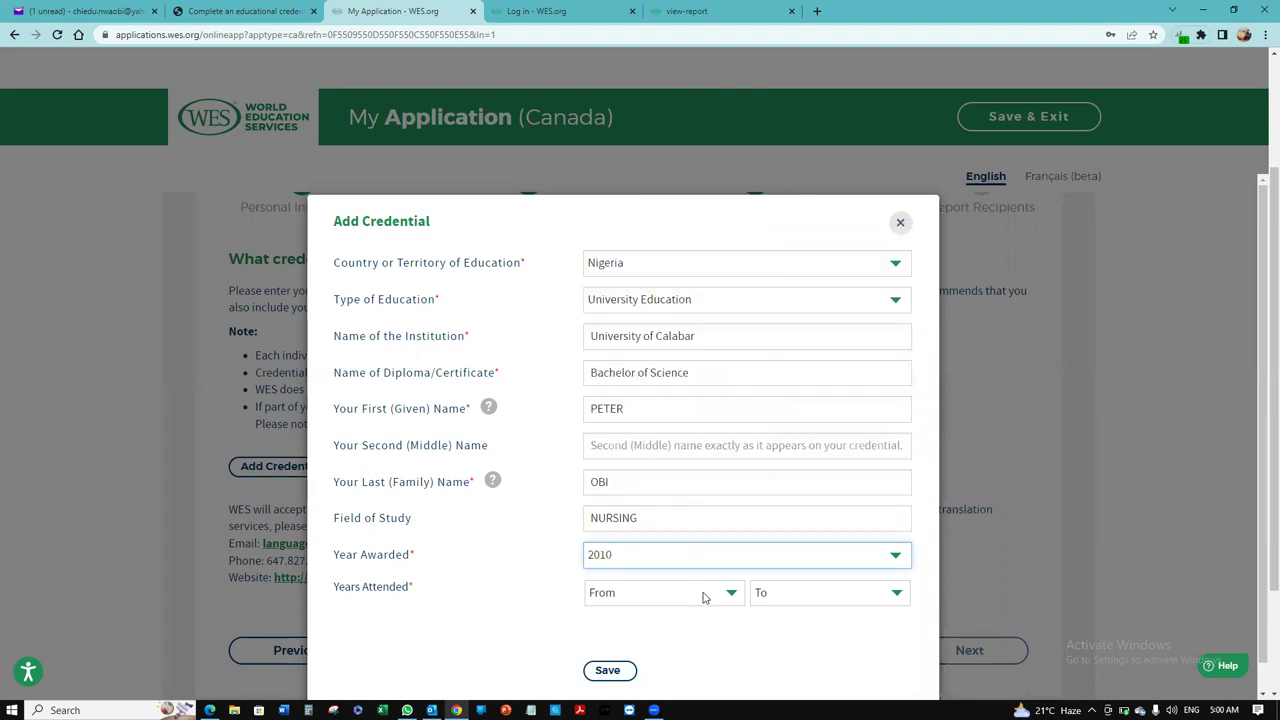
left_click(714, 596)
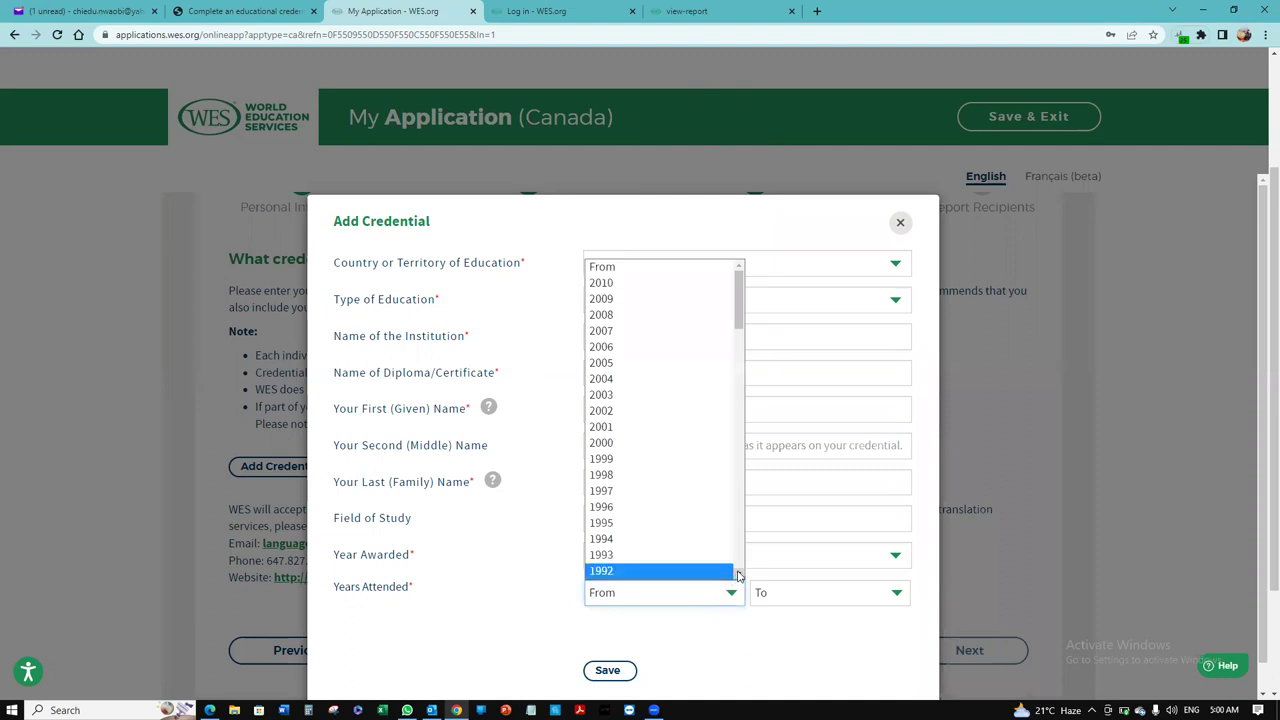
left_click(738, 575)
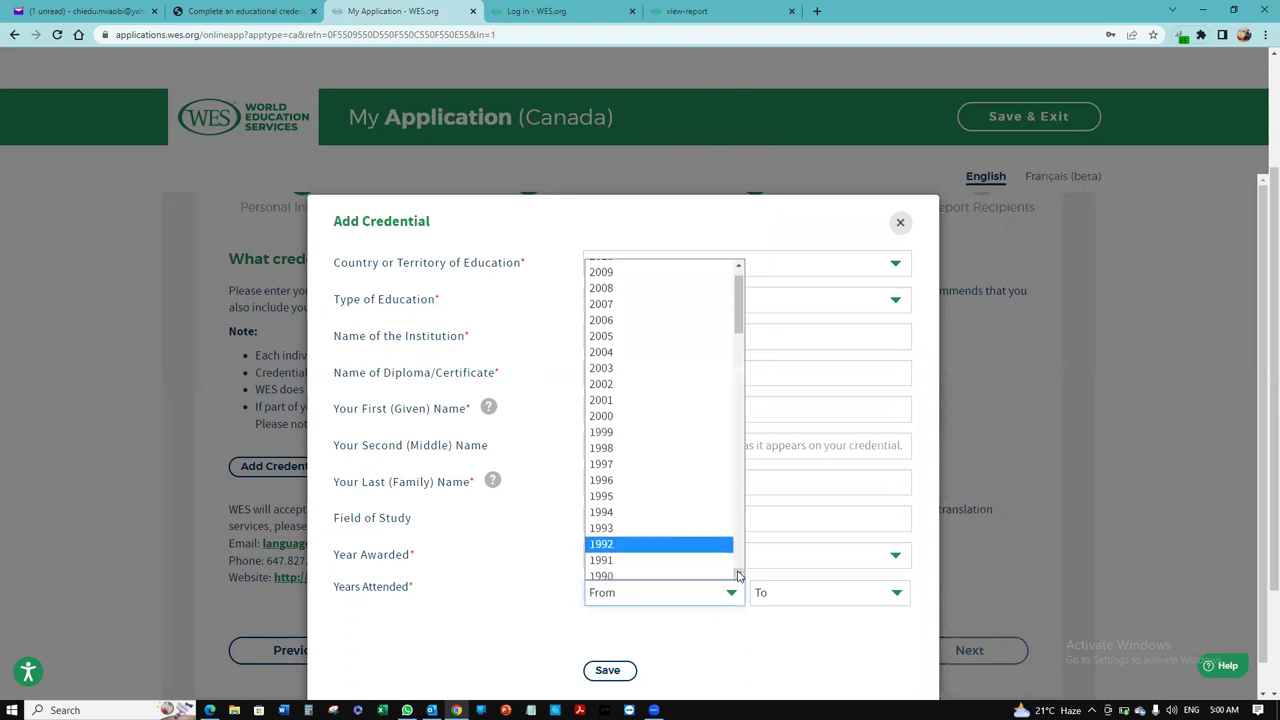
left_click(679, 336)
left_click(848, 592)
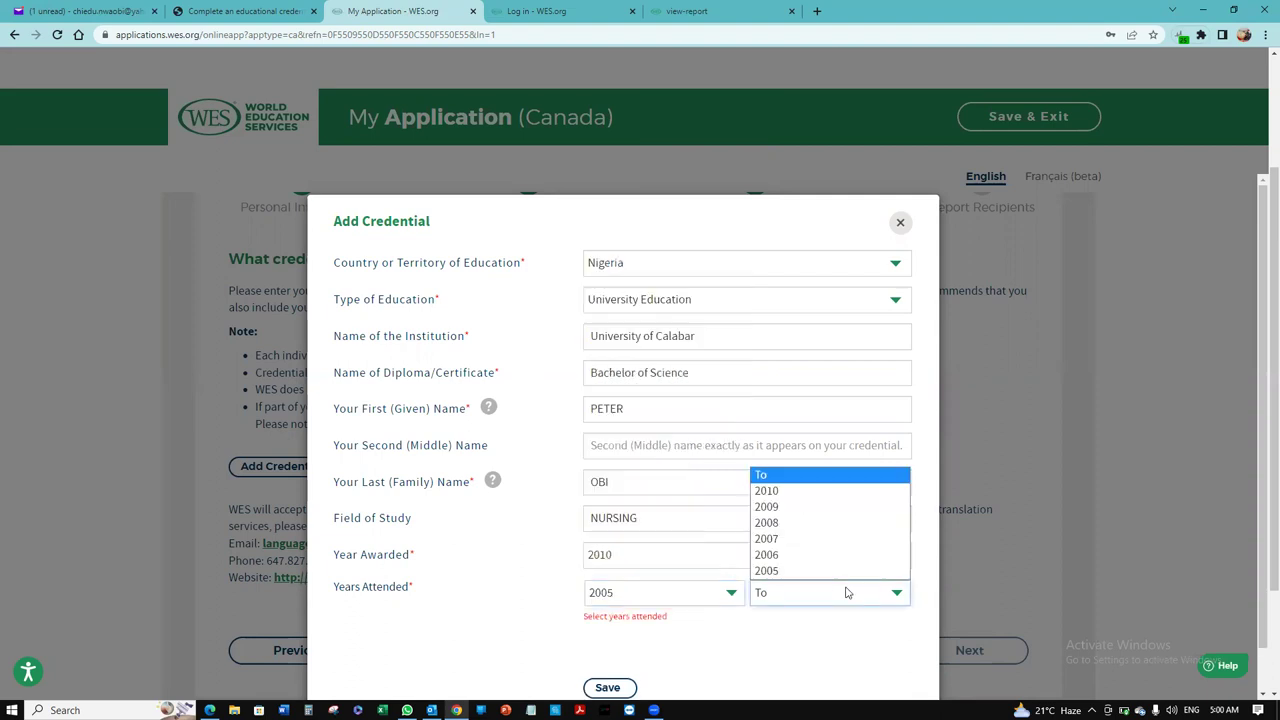
left_click(855, 491)
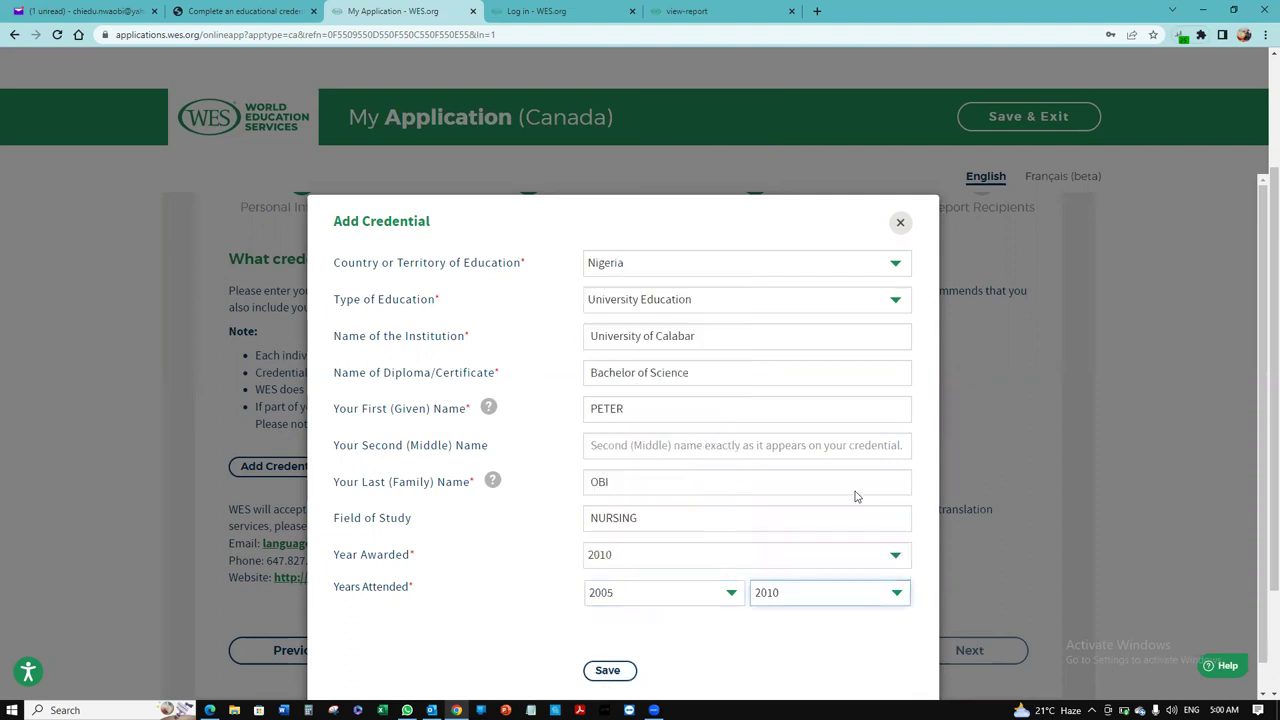
left_click(612, 670)
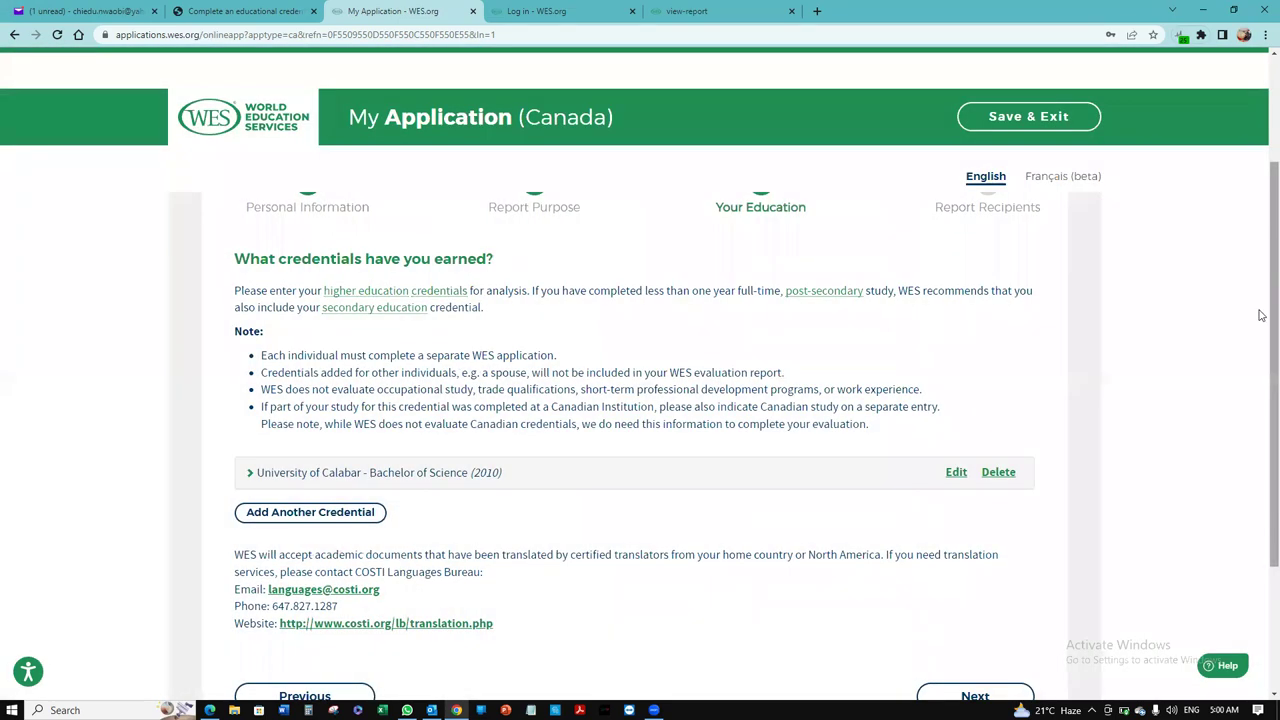
Step: Move on from Your Education with the Calabar credential listed to Report Recipients
scroll(1261, 366, "down", 2)
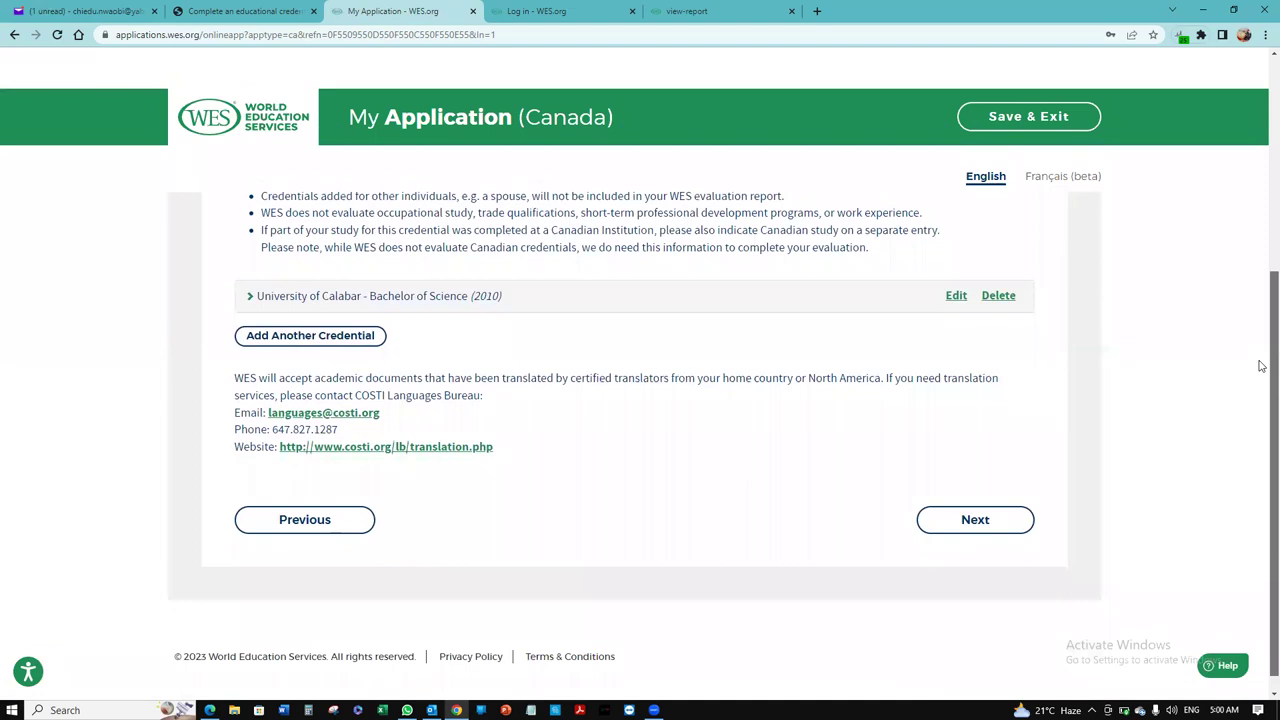
scroll(1262, 345, "up", 1)
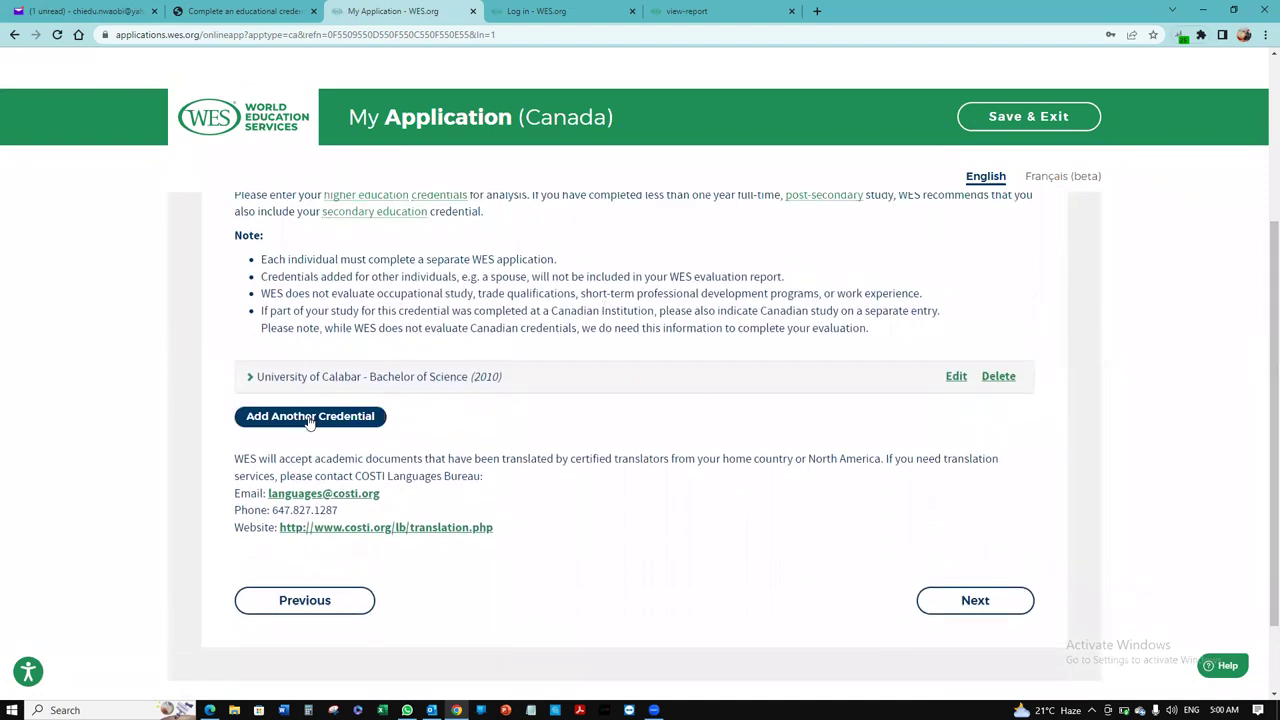
left_click(975, 601)
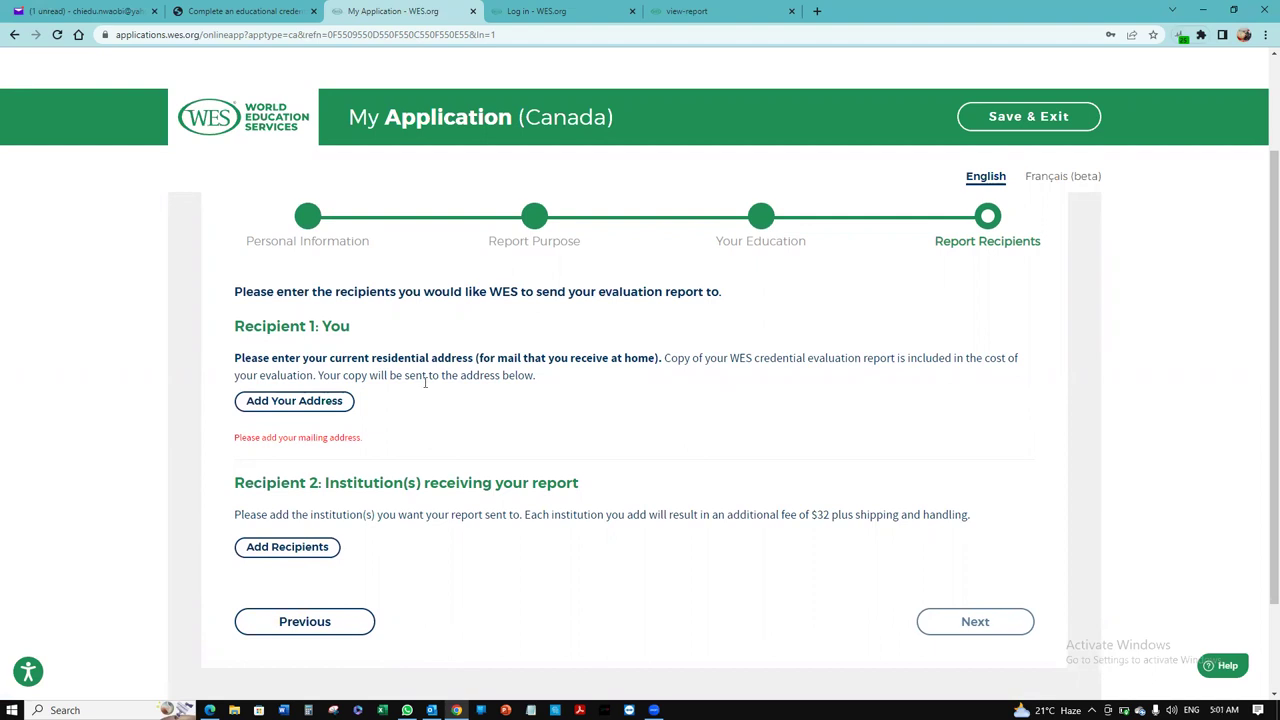
Step: Save the Nigerian home mailing address as Recipient 1 with Standard Mail via Canada Post delivery
left_click(315, 407)
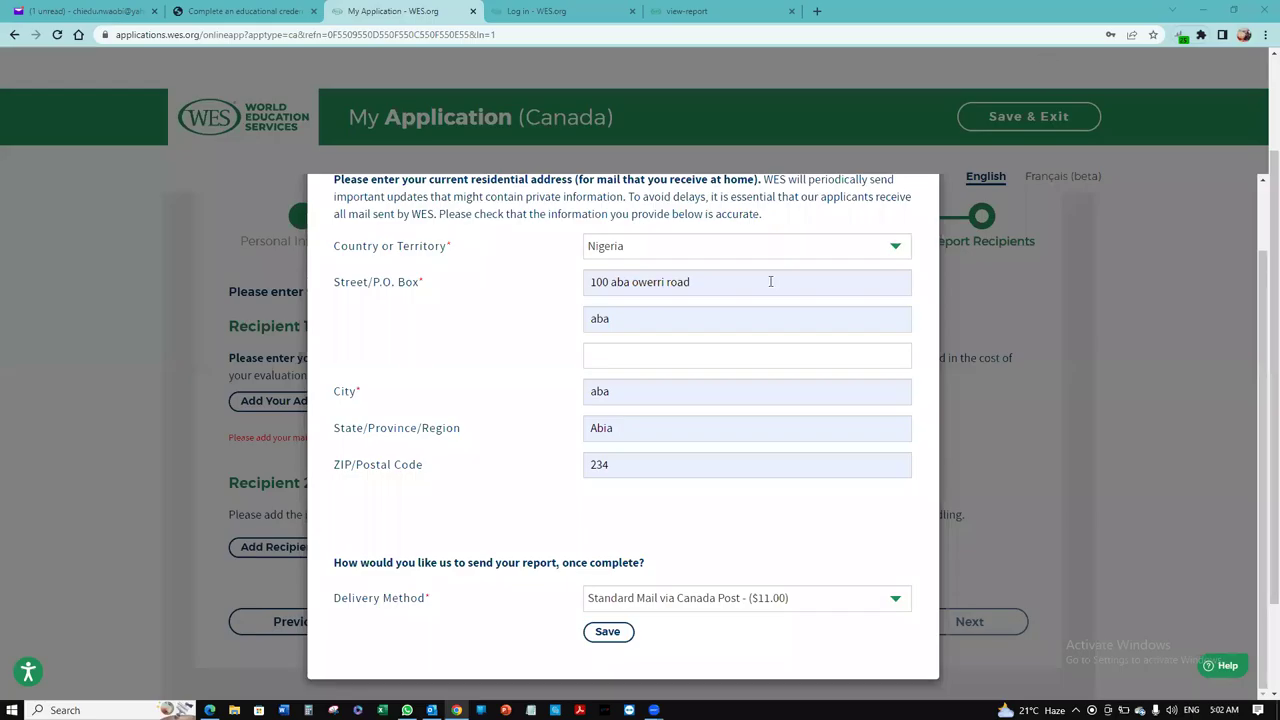
left_click(612, 630)
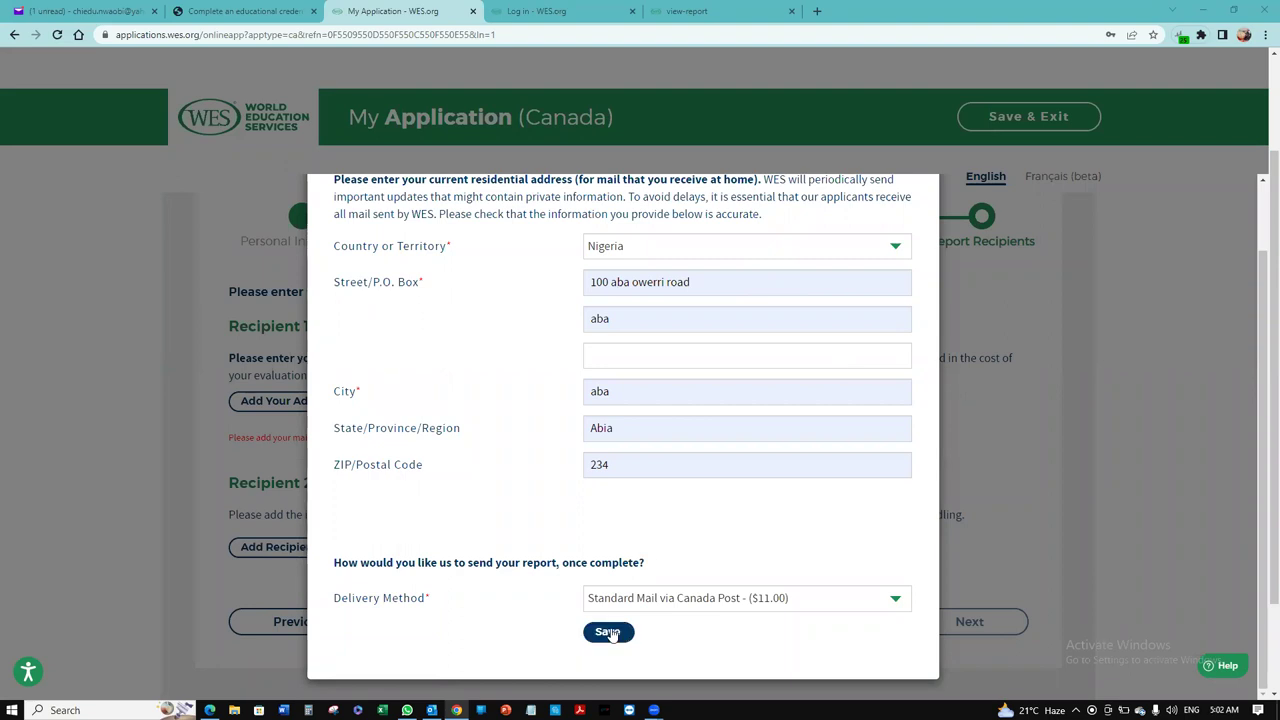
left_click(697, 600)
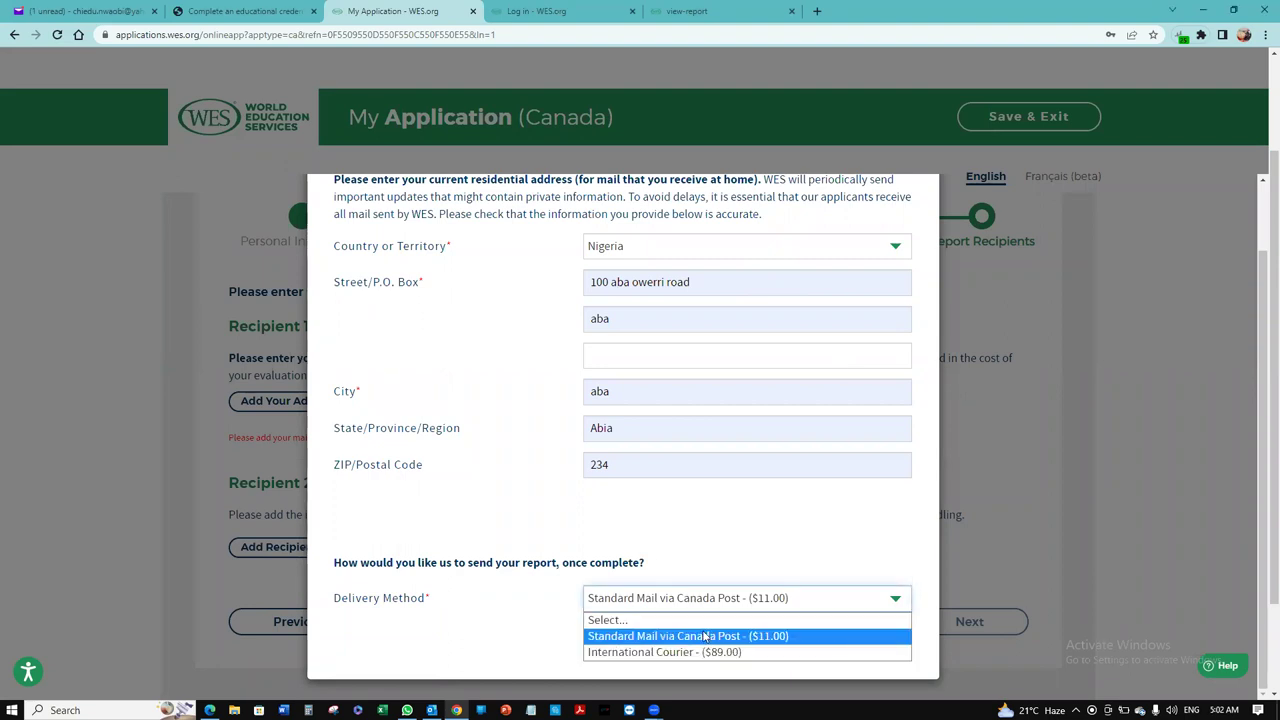
left_click(705, 636)
left_click(612, 636)
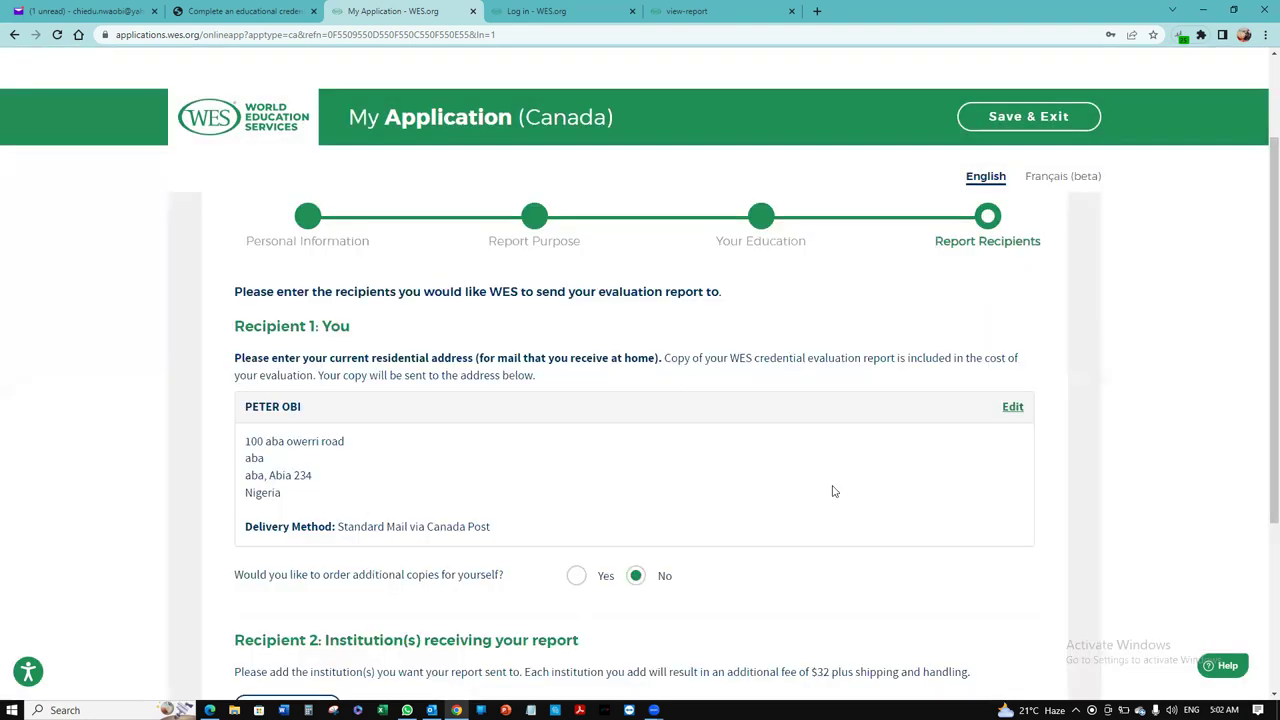
Step: Search the recipient institutions for 'BR'
left_click_drag(1262, 353, 1262, 467)
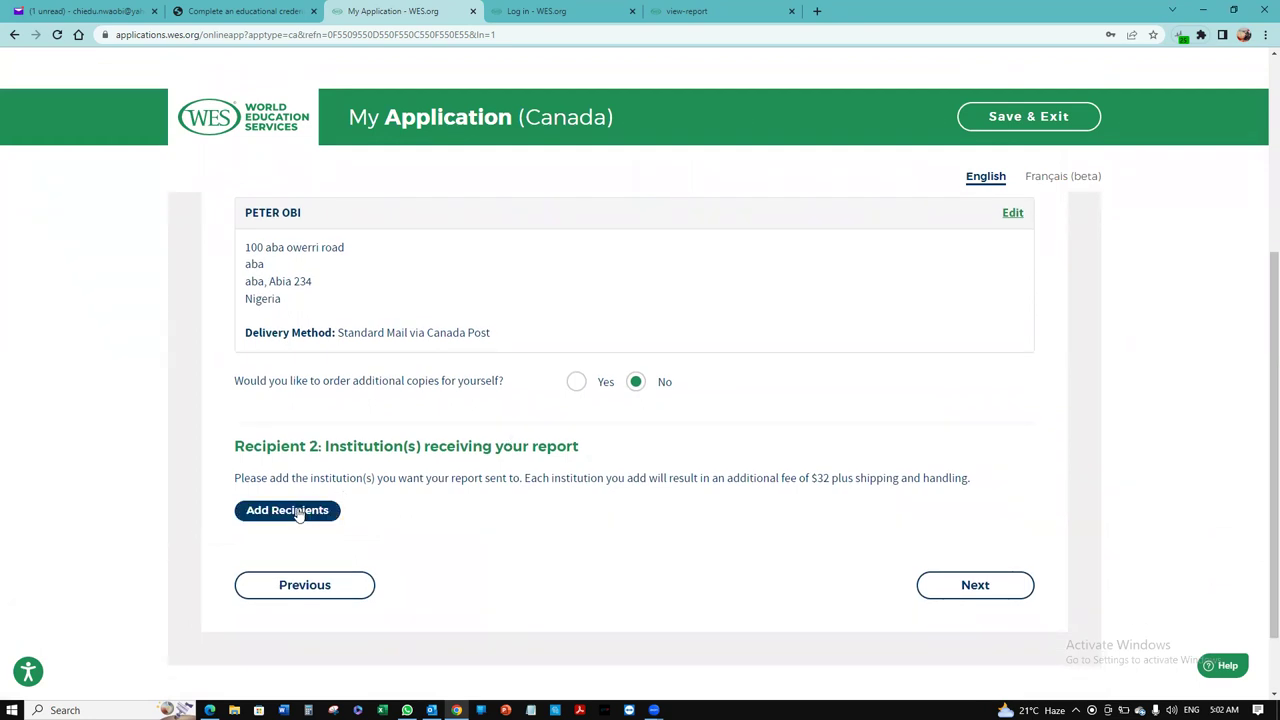
left_click(298, 512)
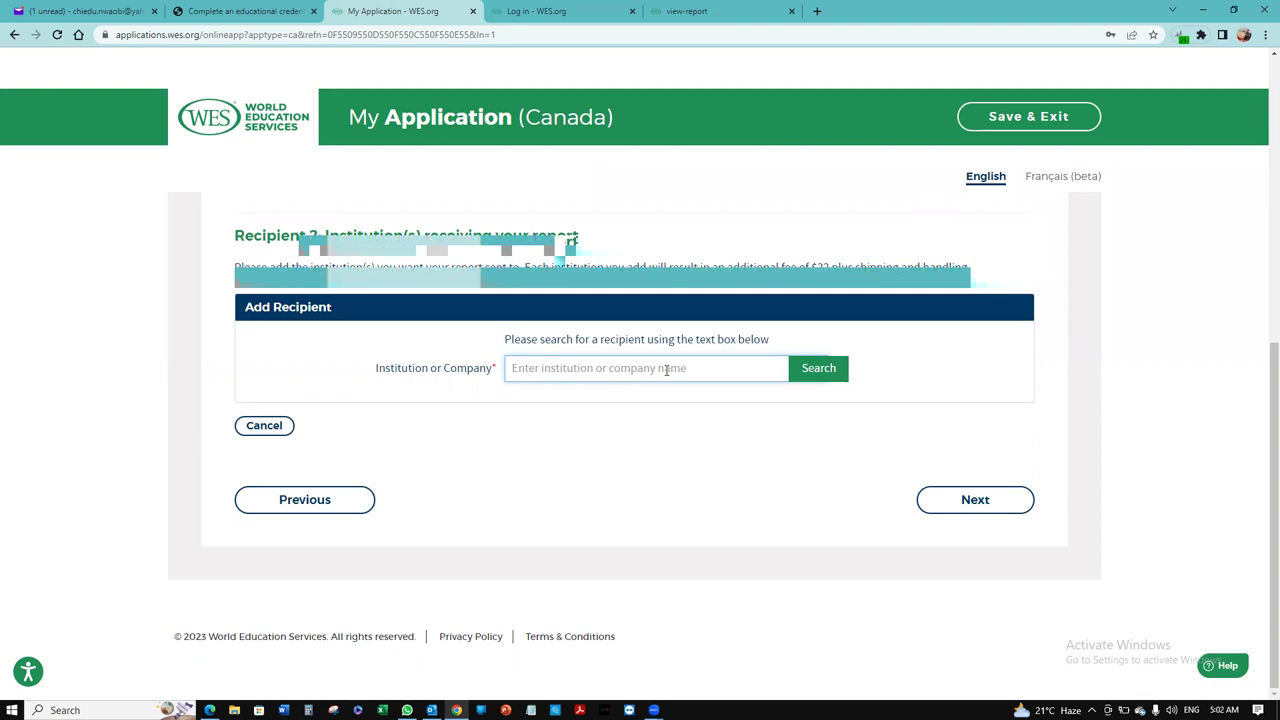
type("BRITISH")
left_click(805, 370)
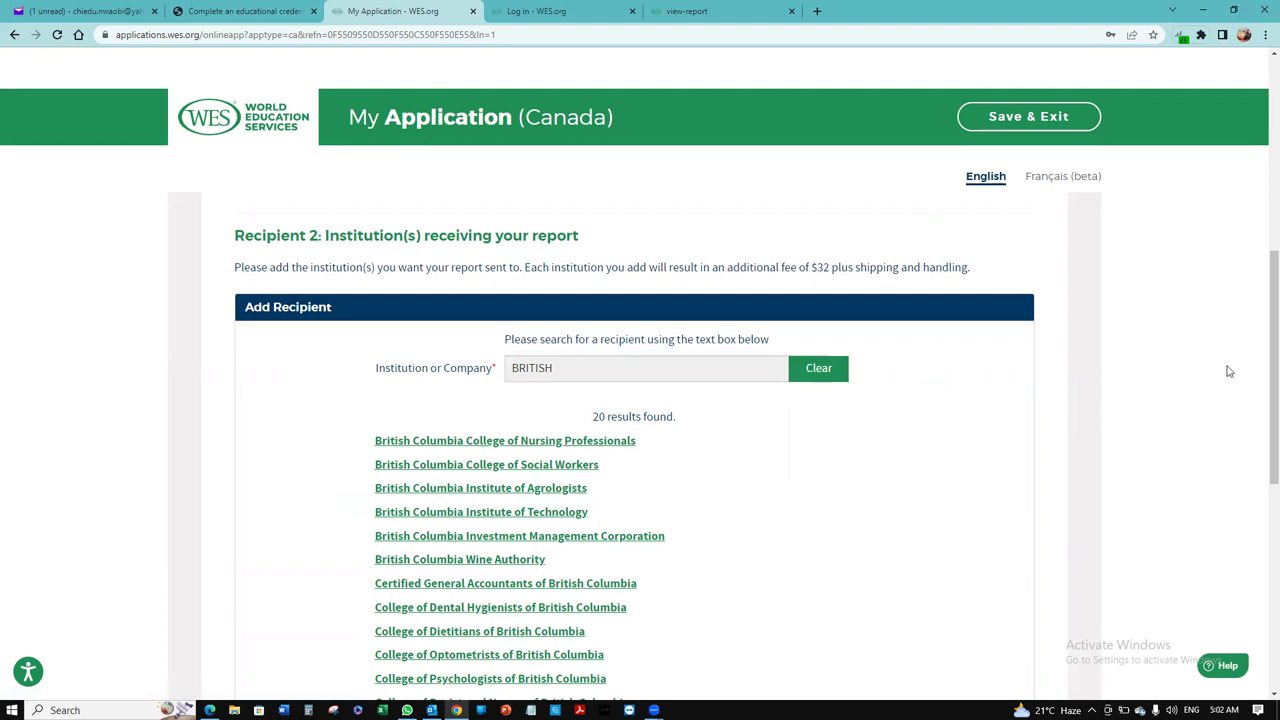
Step: Add College of Registered Nurses of British Columbia as Recipient 2 and continue to Evaluation Type
scroll(1261, 379, "down", 3)
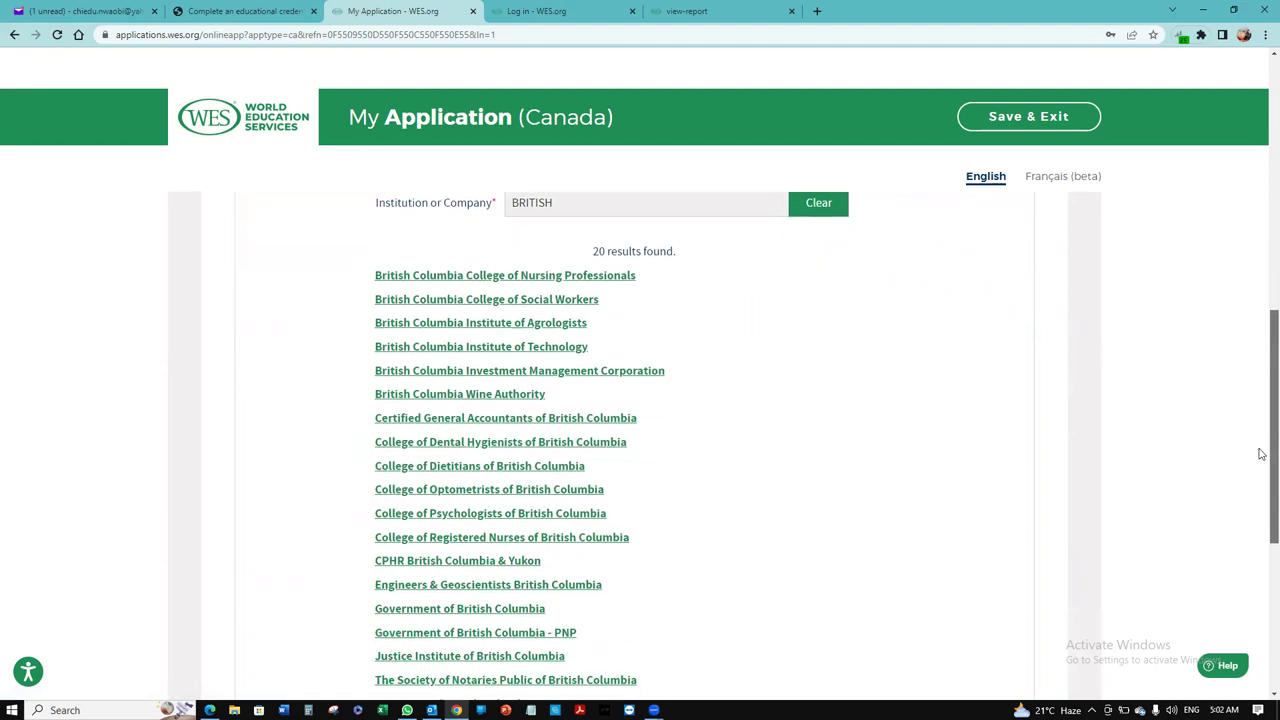
left_click_drag(1261, 479, 1261, 399)
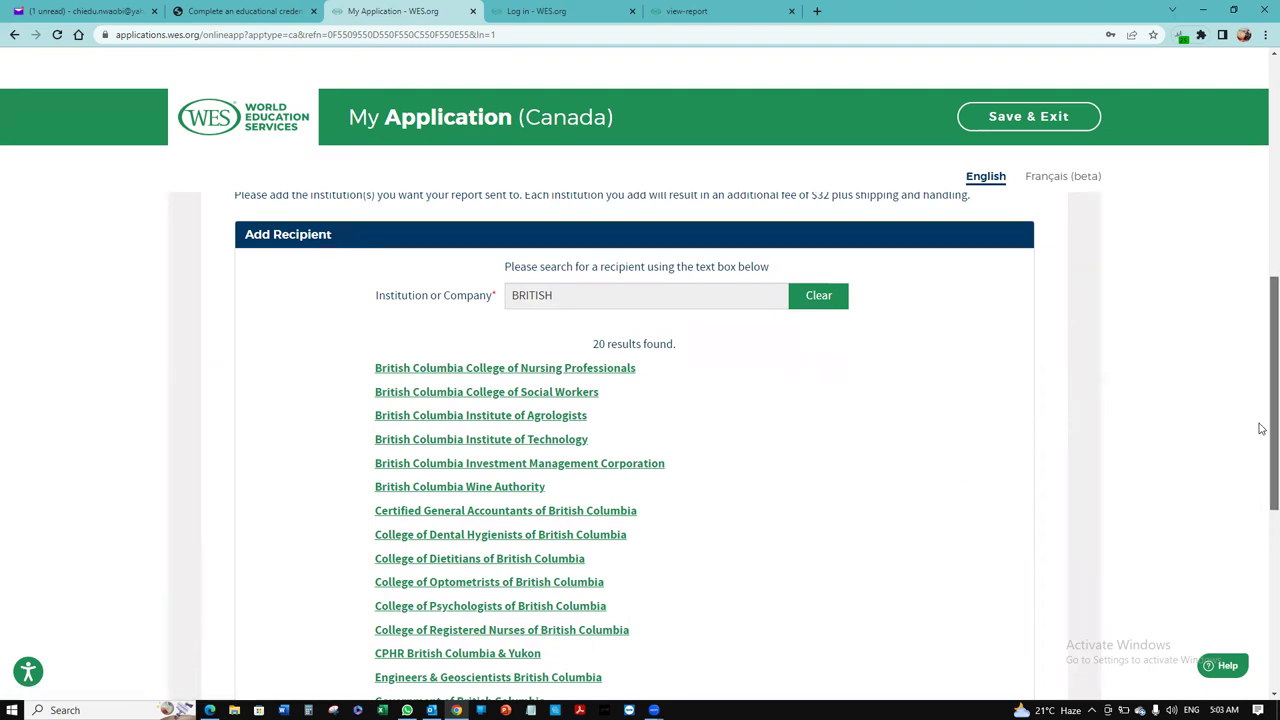
left_click_drag(1259, 430, 1261, 474)
scroll(1258, 508, "down", 1)
scroll(1260, 491, "up", 1)
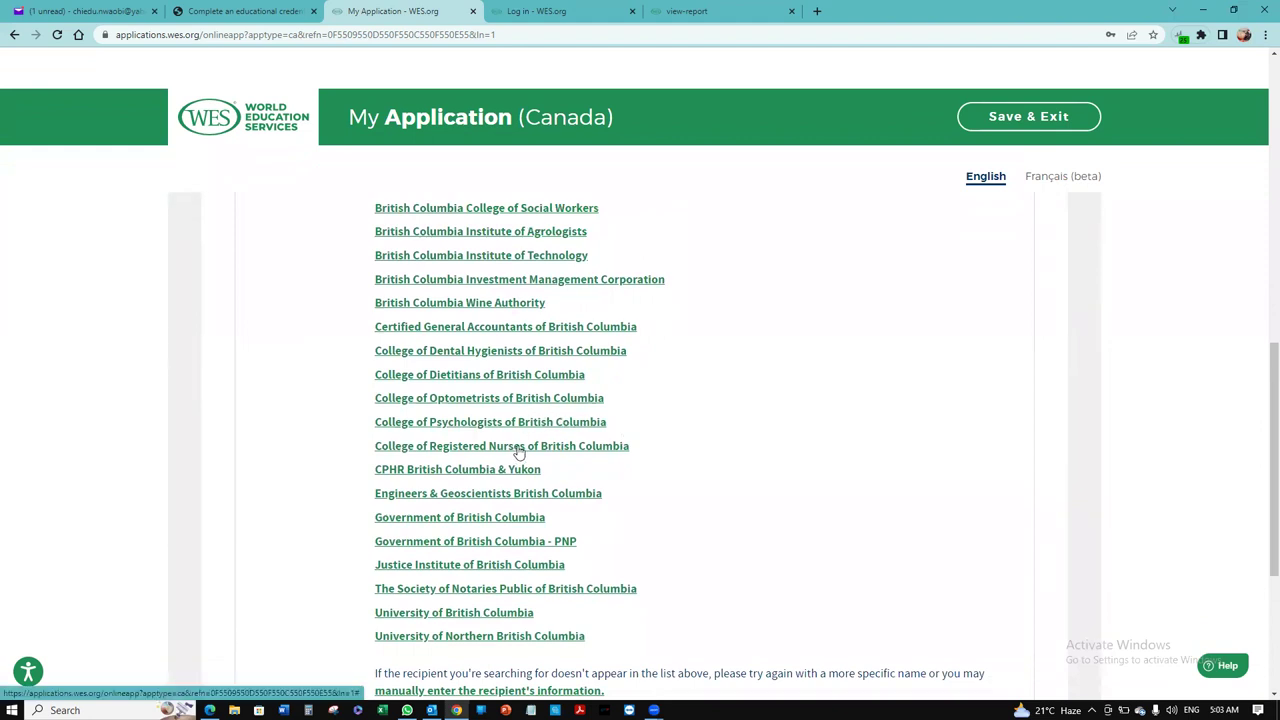
left_click(518, 446)
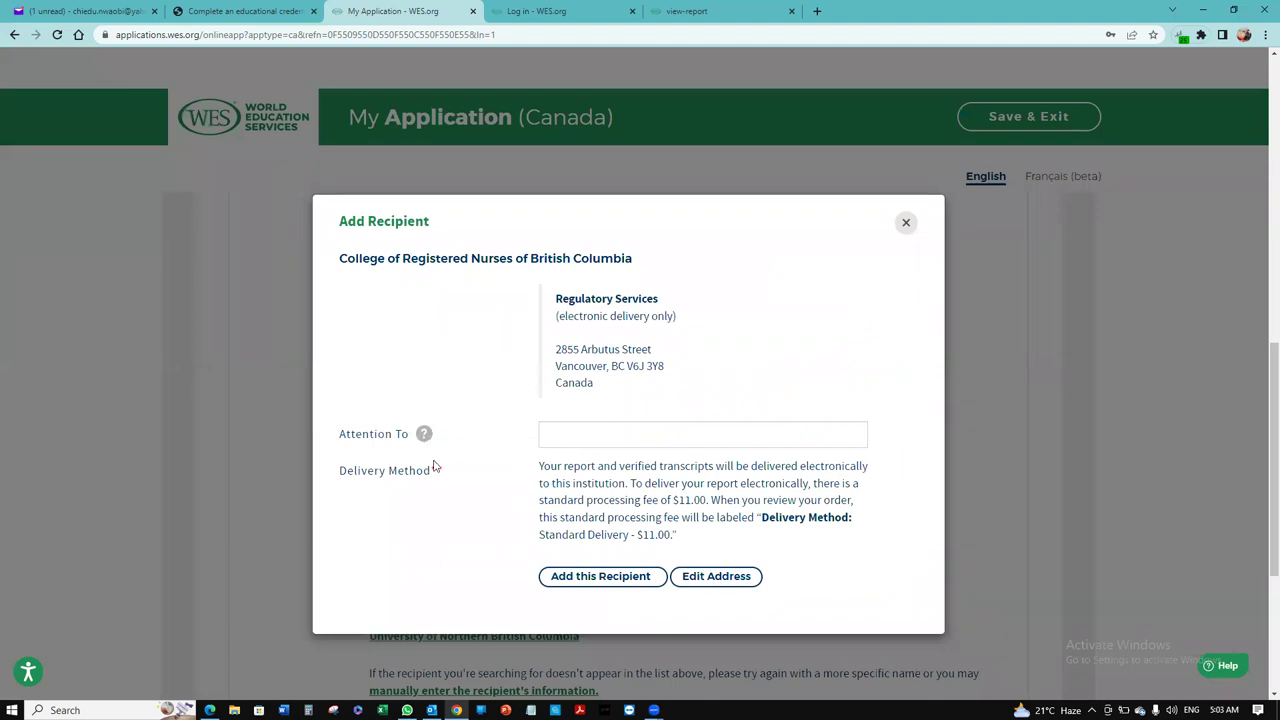
left_click(621, 580)
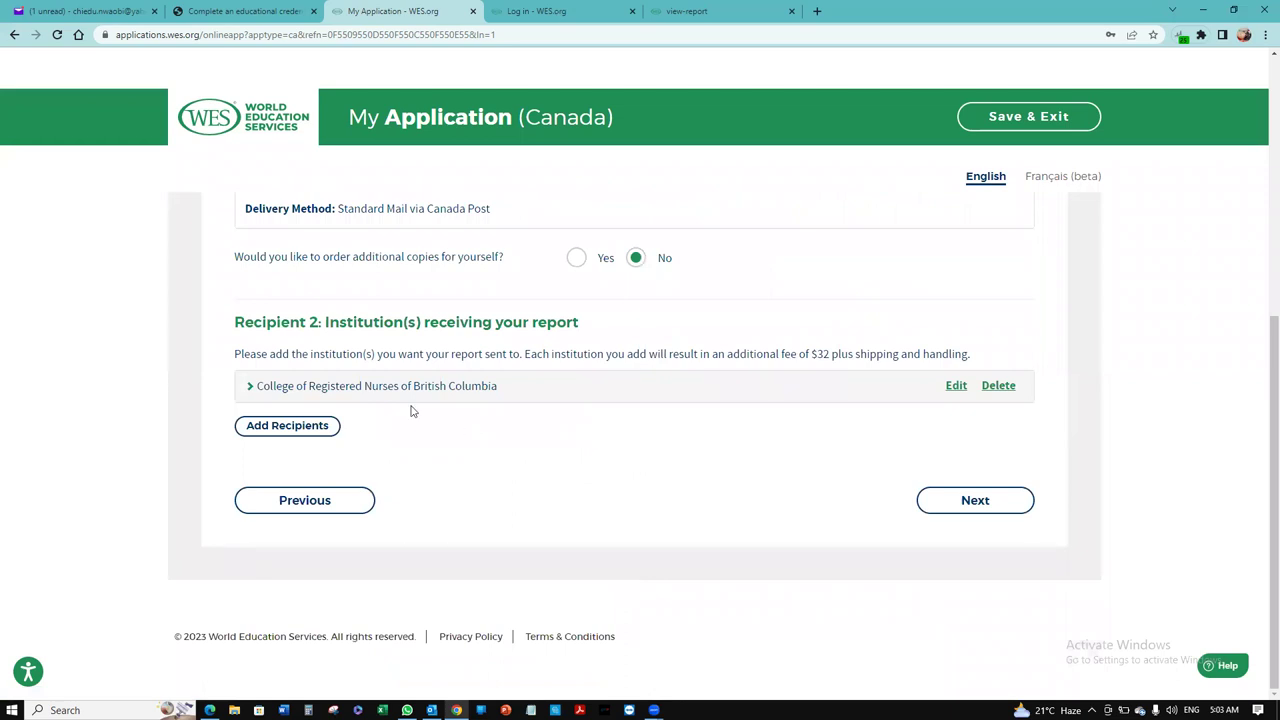
left_click(975, 501)
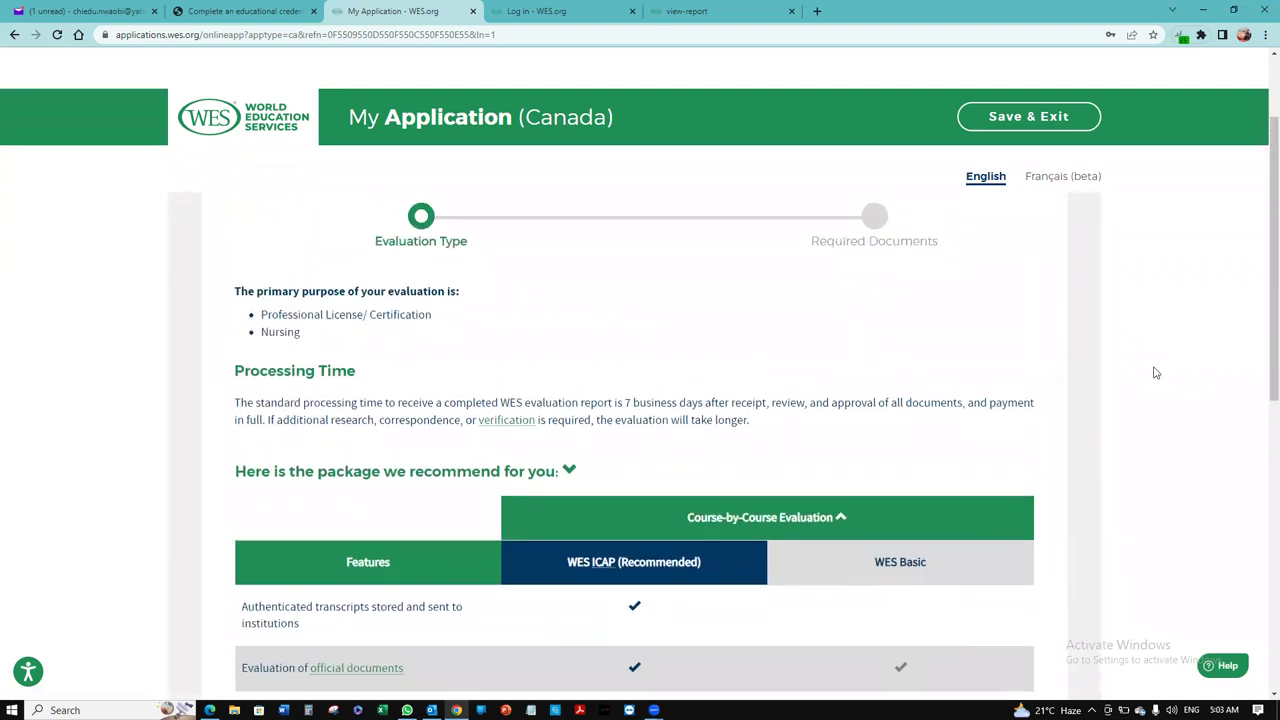
Step: Keep the recommended WES ICAP package ($260.00) and continue to Required Documents
scroll(1261, 297, "down", 2)
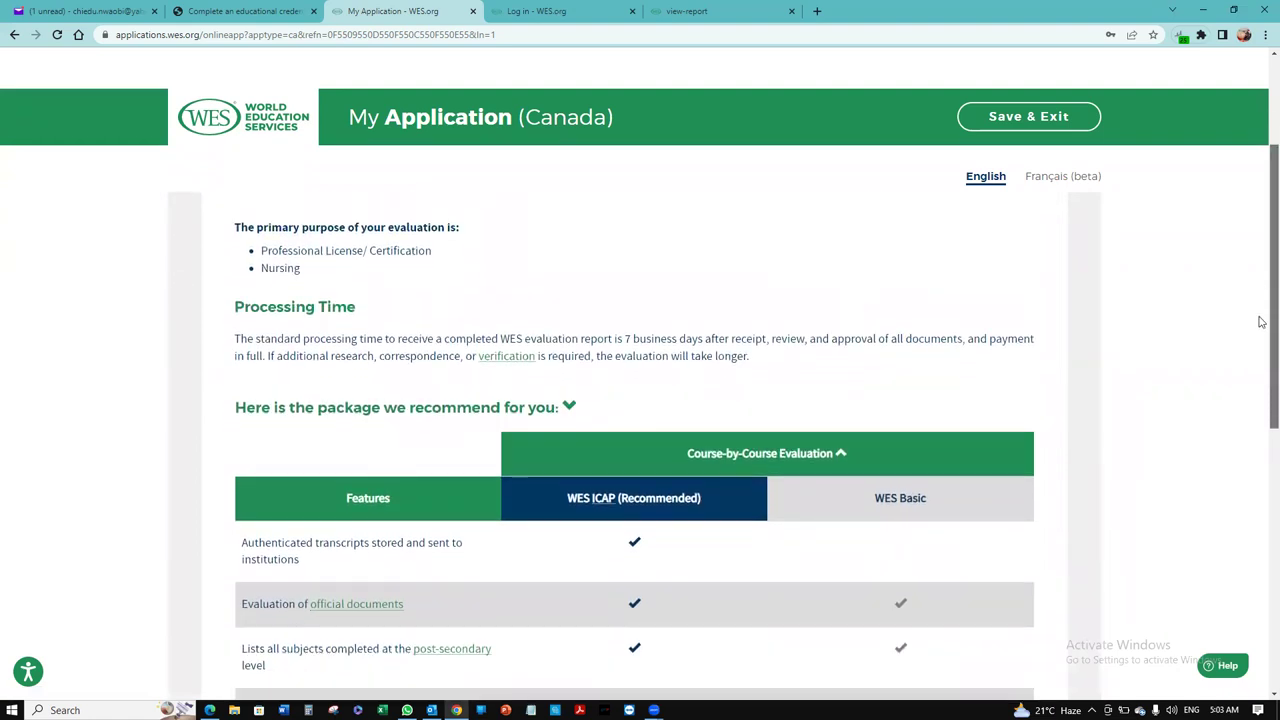
scroll(1261, 390, "down", 4)
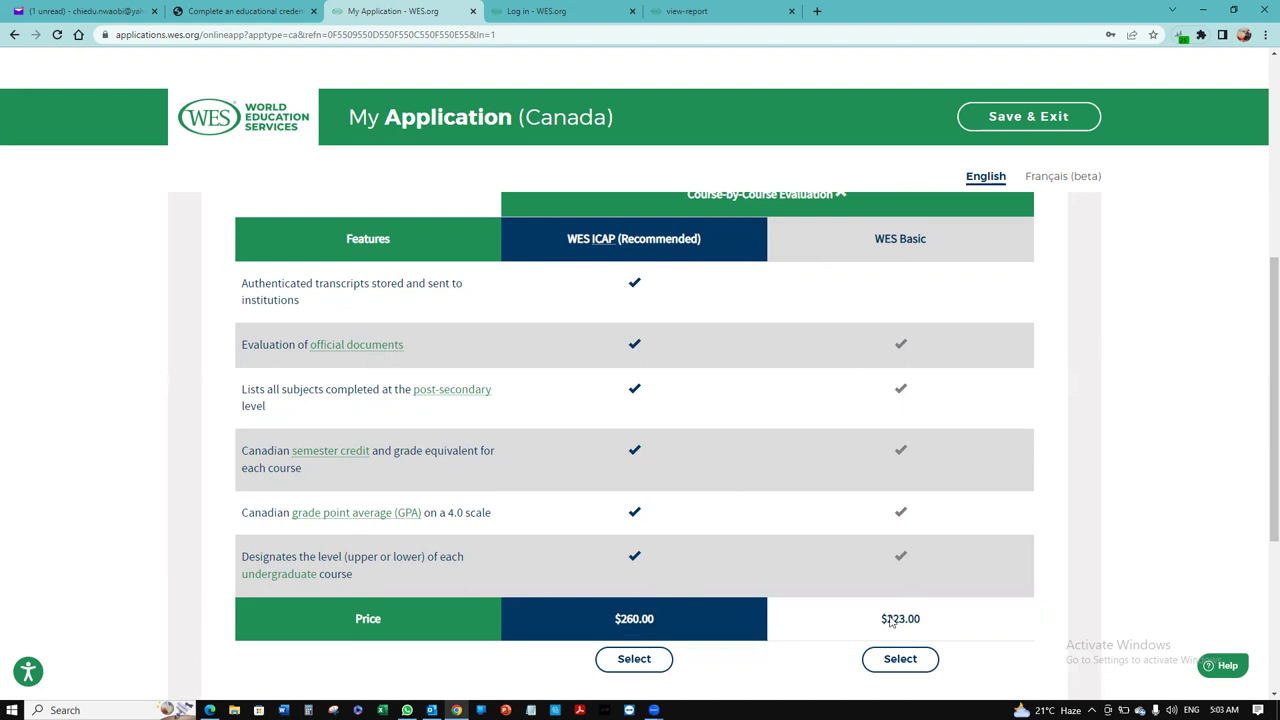
left_click_drag(1260, 403, 1257, 503)
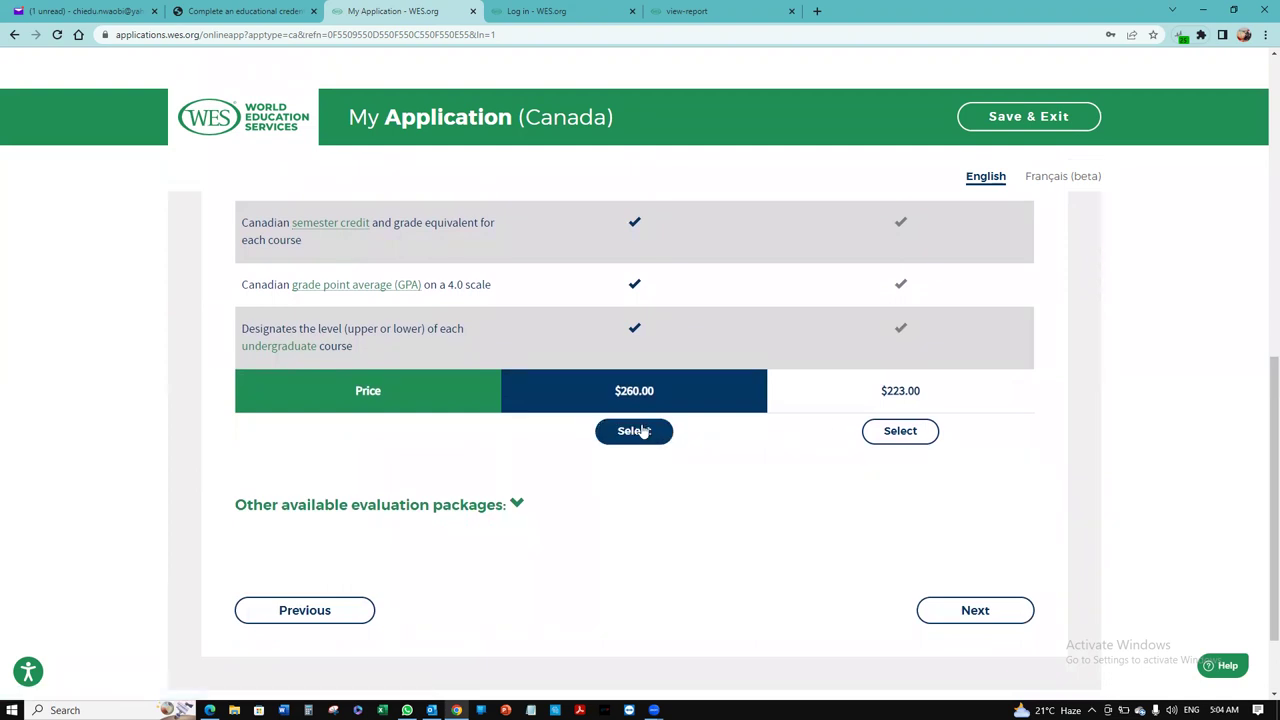
left_click(975, 612)
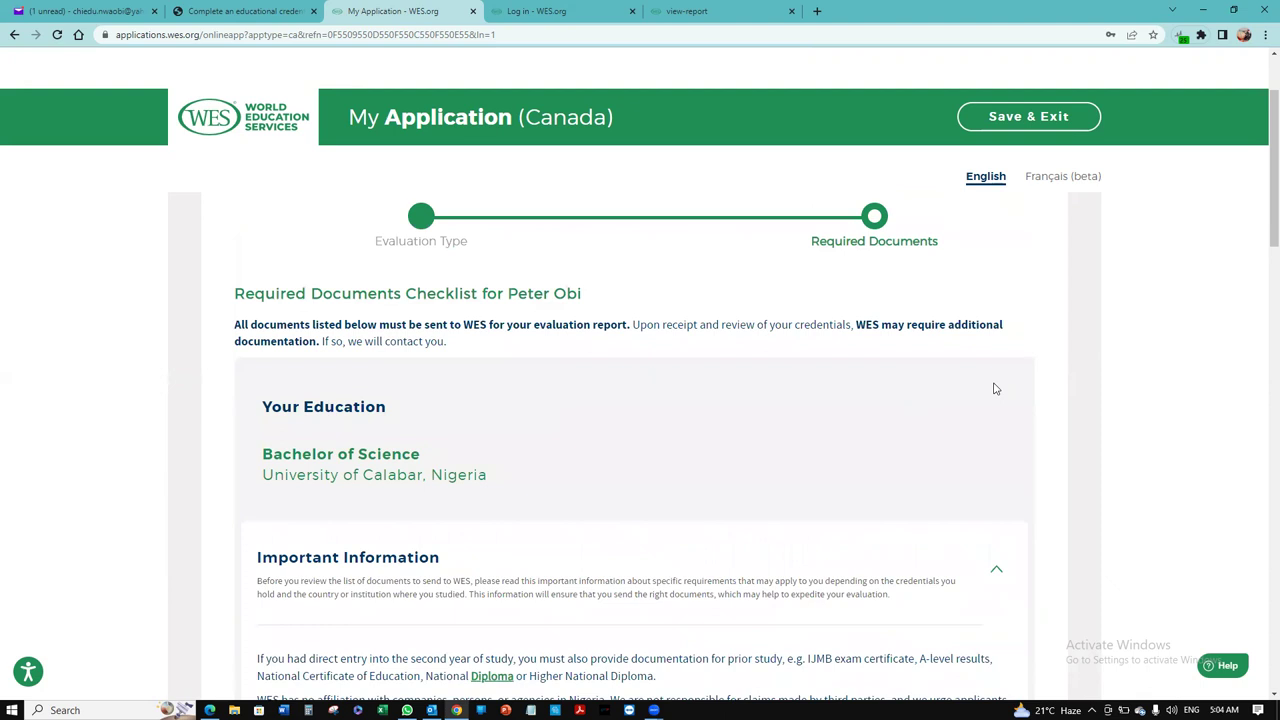
Step: Read through the required documents and How to Send Your Documents sections, then go to Review
scroll(1262, 236, "down", 1)
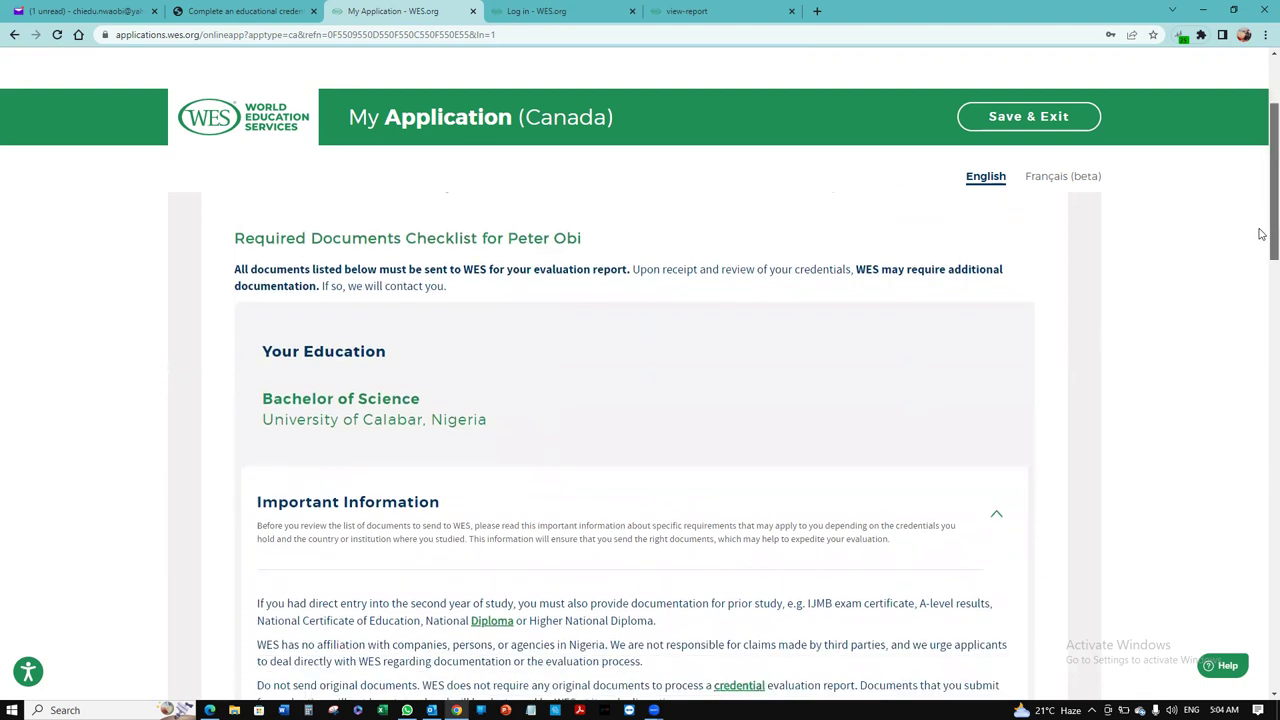
scroll(1262, 245, "down", 1)
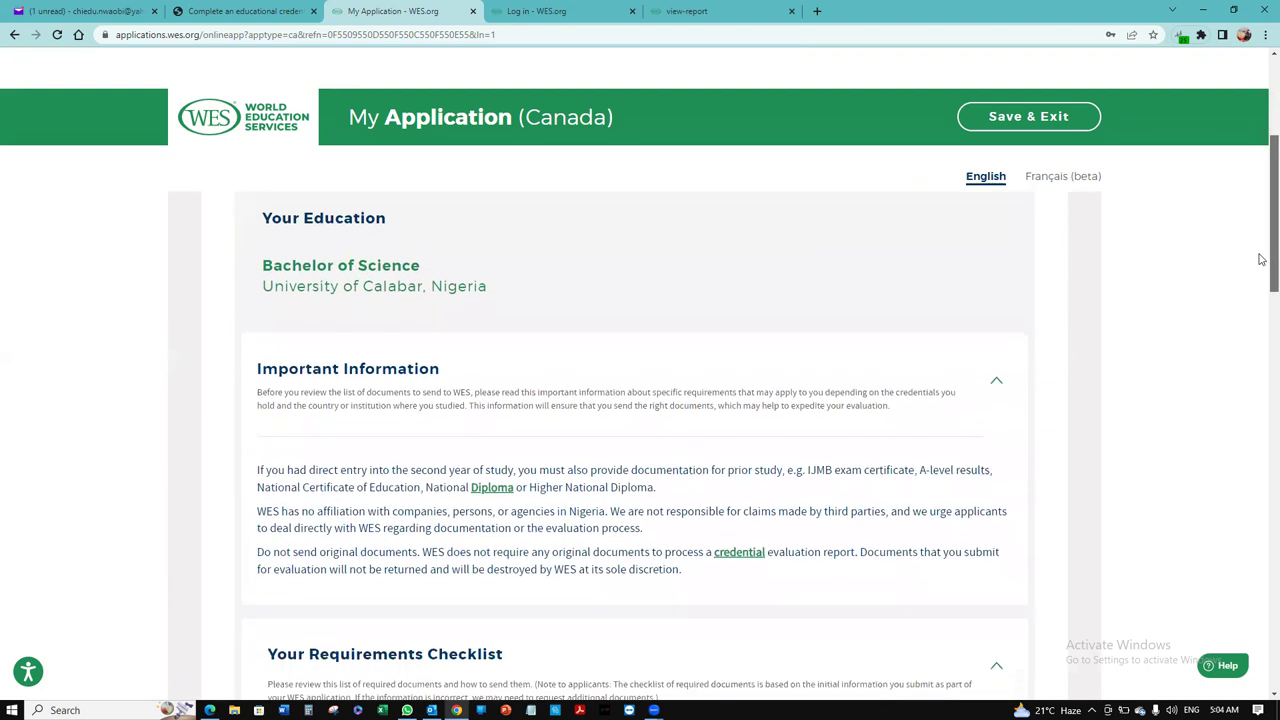
scroll(1262, 265, "down", 1)
scroll(1261, 270, "down", 4)
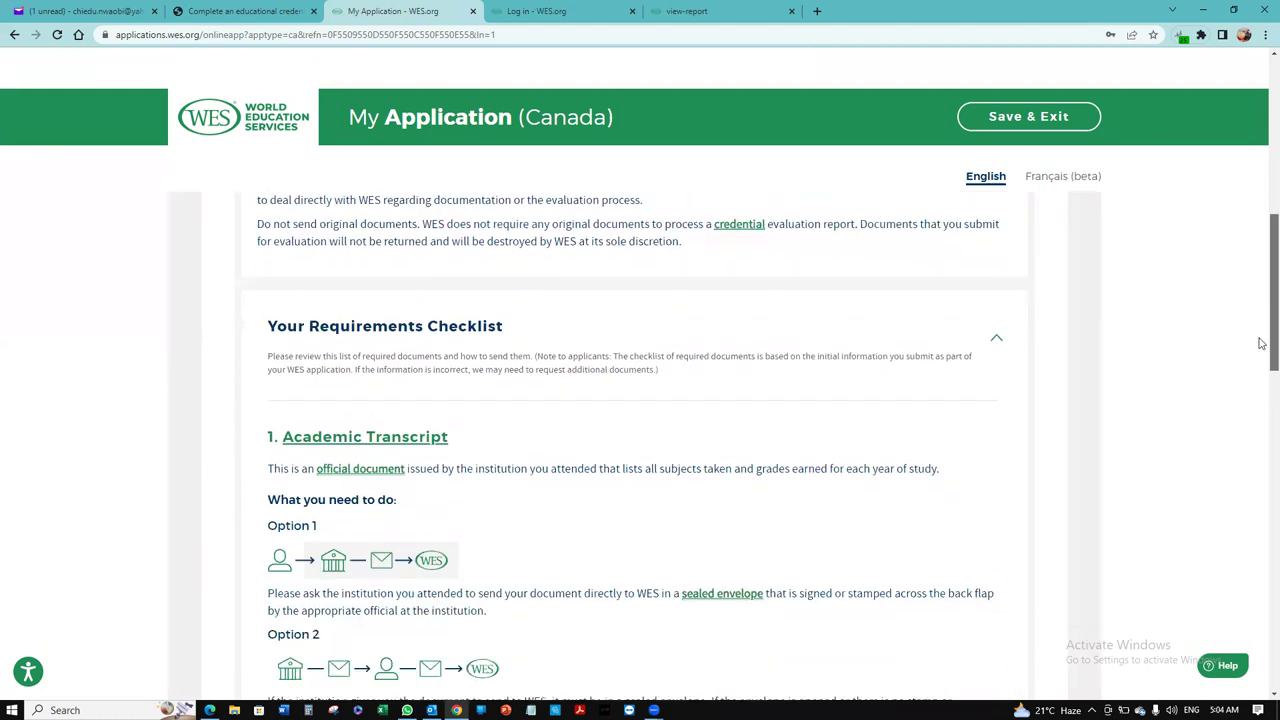
scroll(1261, 358, "down", 1)
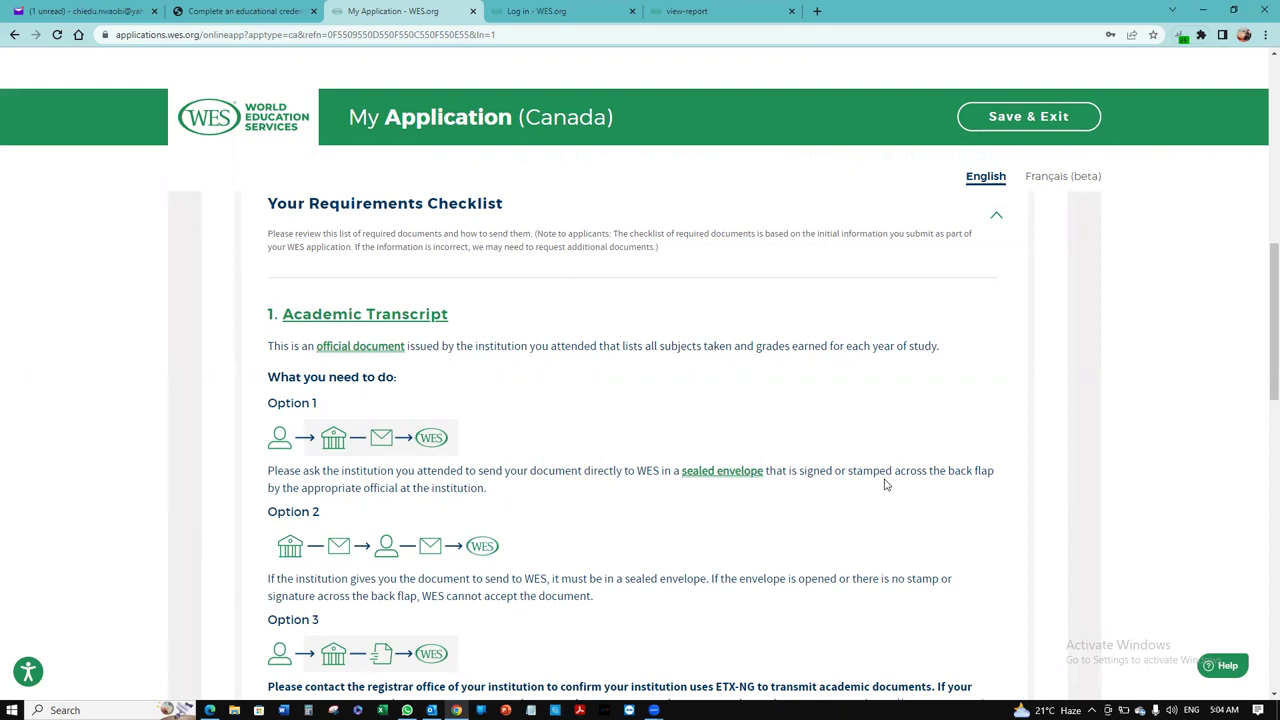
left_click_drag(1262, 350, 1262, 392)
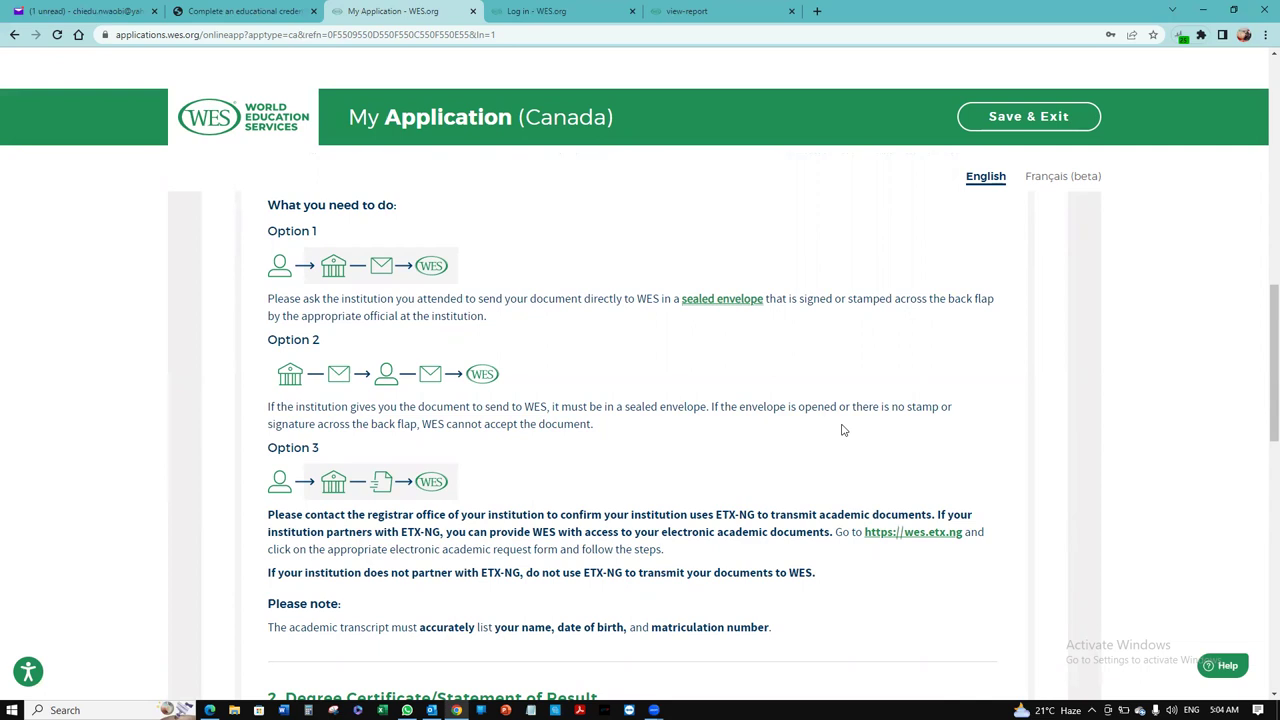
scroll(722, 393, "down", 2)
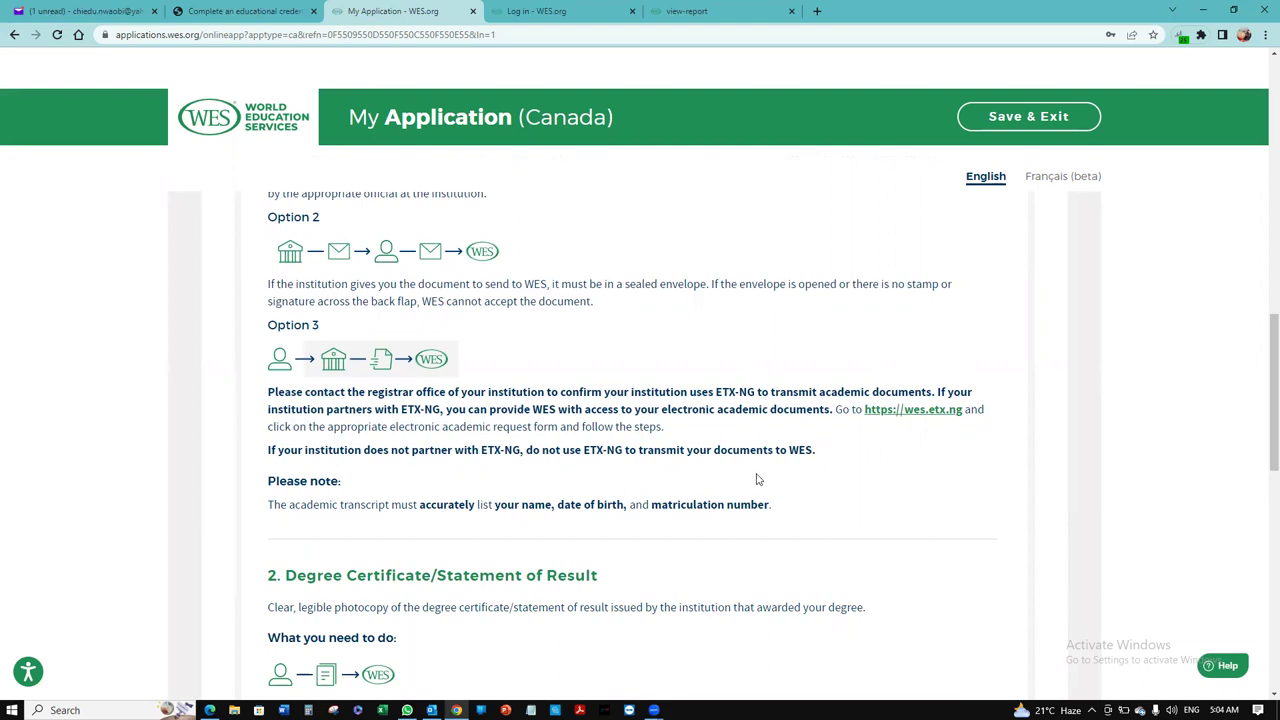
scroll(1263, 405, "down", 2)
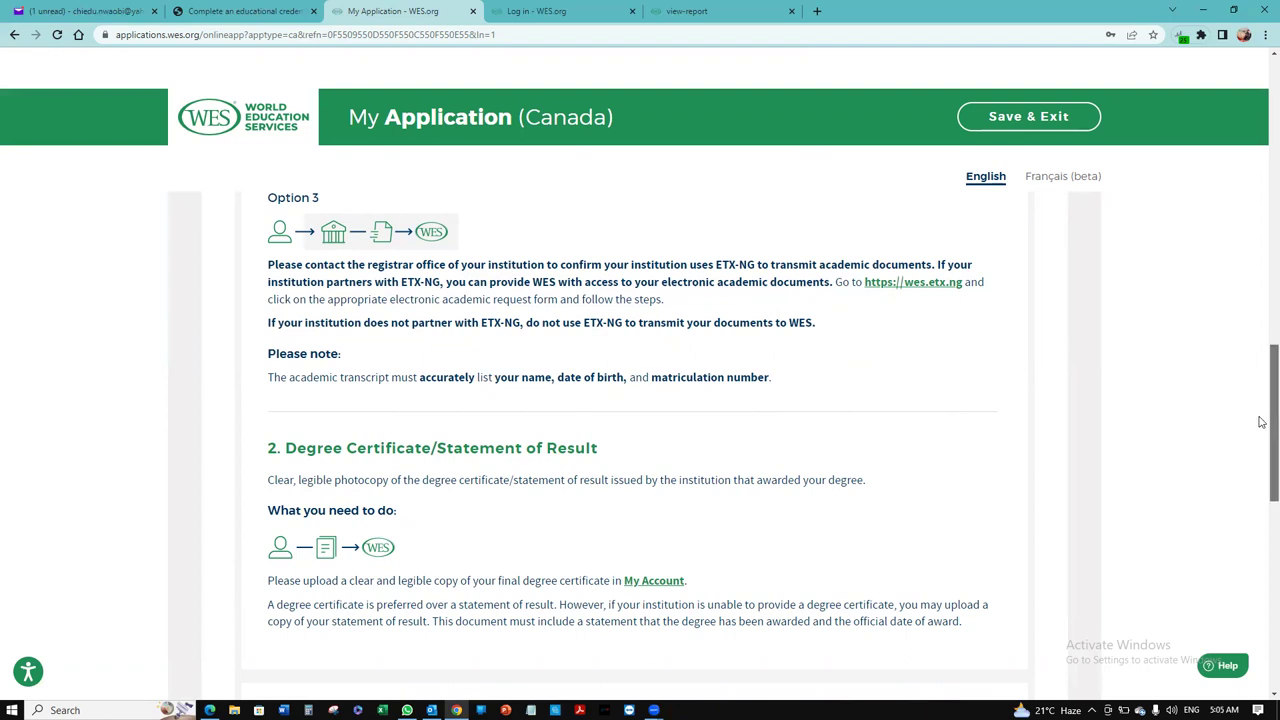
left_click_drag(1263, 423, 1261, 454)
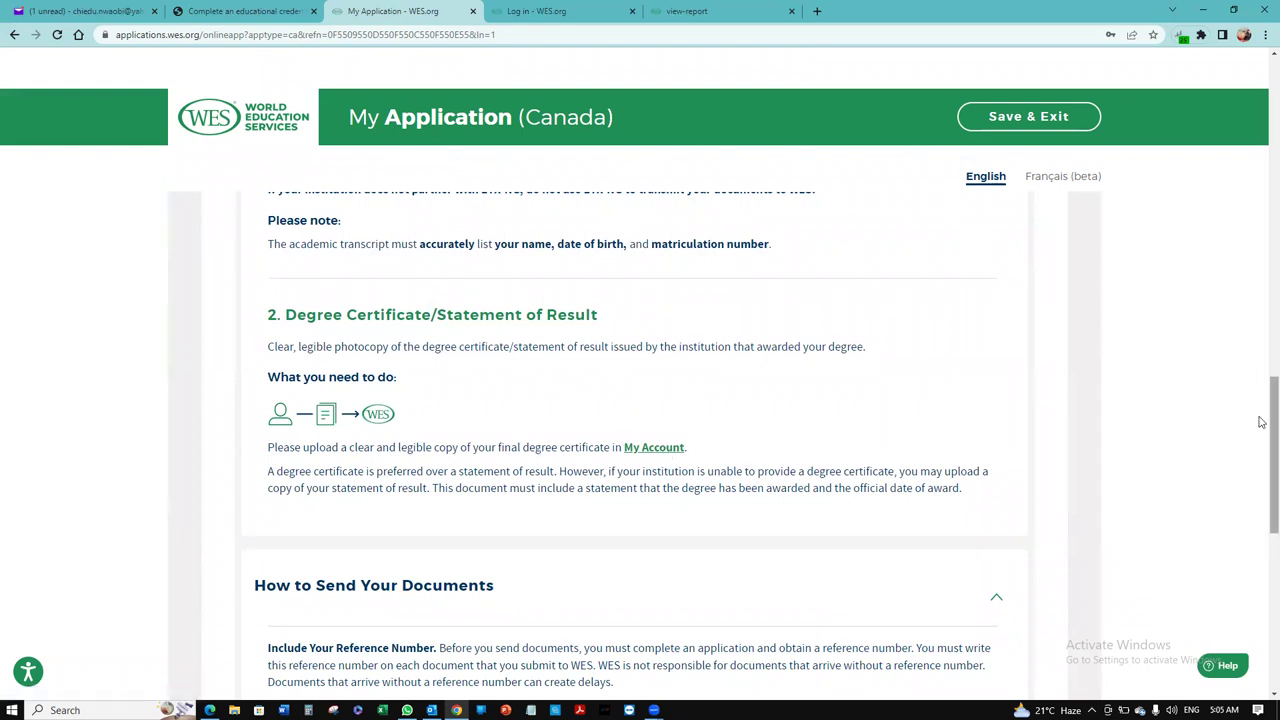
left_click_drag(1262, 422, 1261, 559)
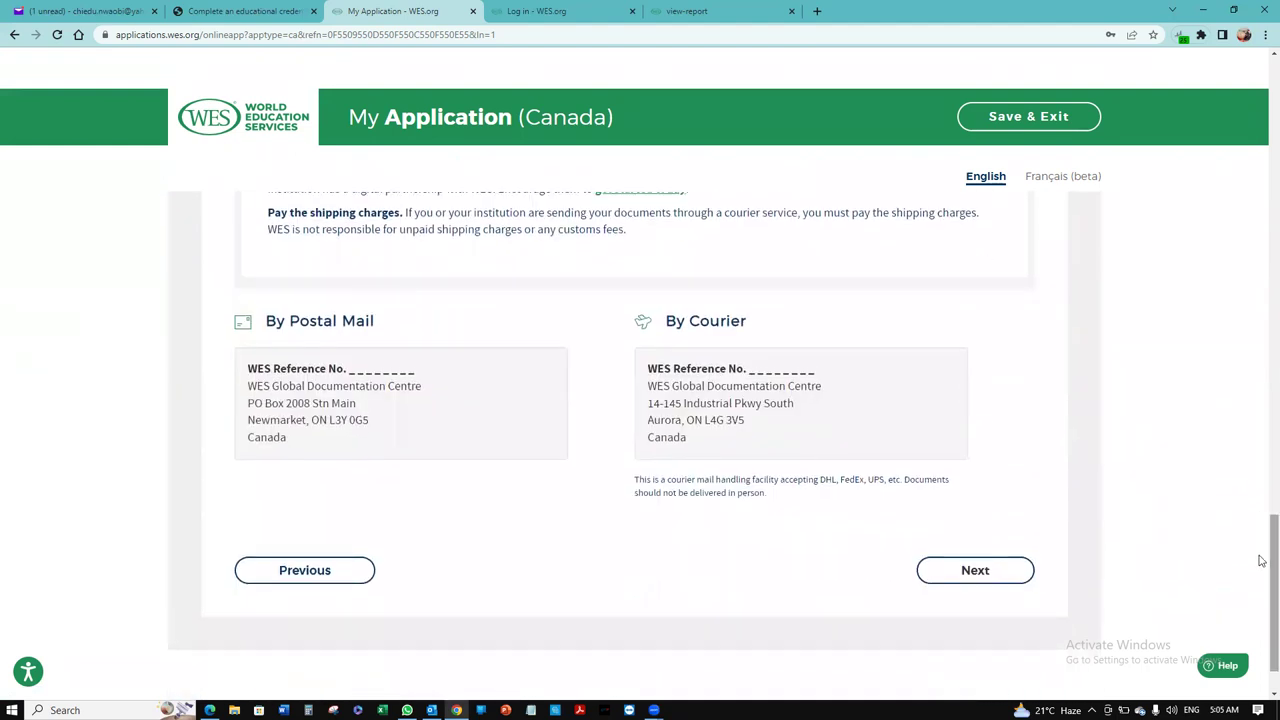
left_click(953, 569)
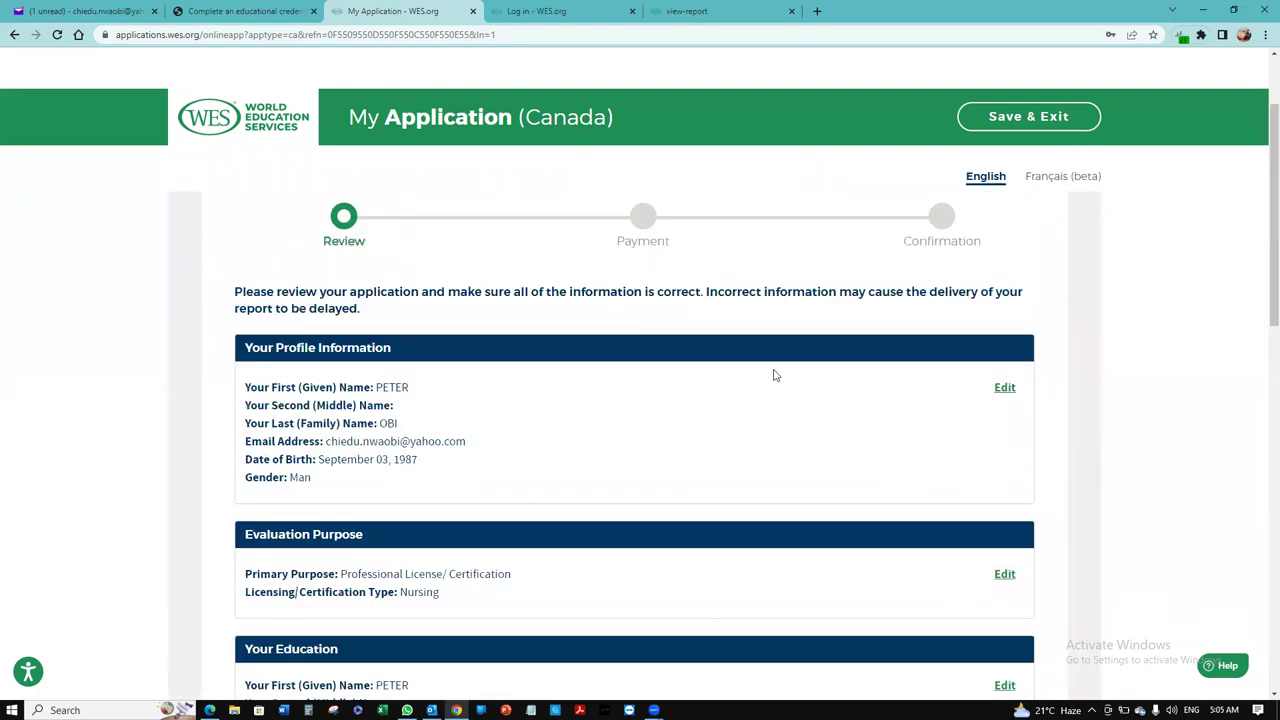
Step: Tick all four Applicant Acknowledgements: document verification, accuracy, terms and privacy, no originals required
scroll(1262, 302, "down", 4)
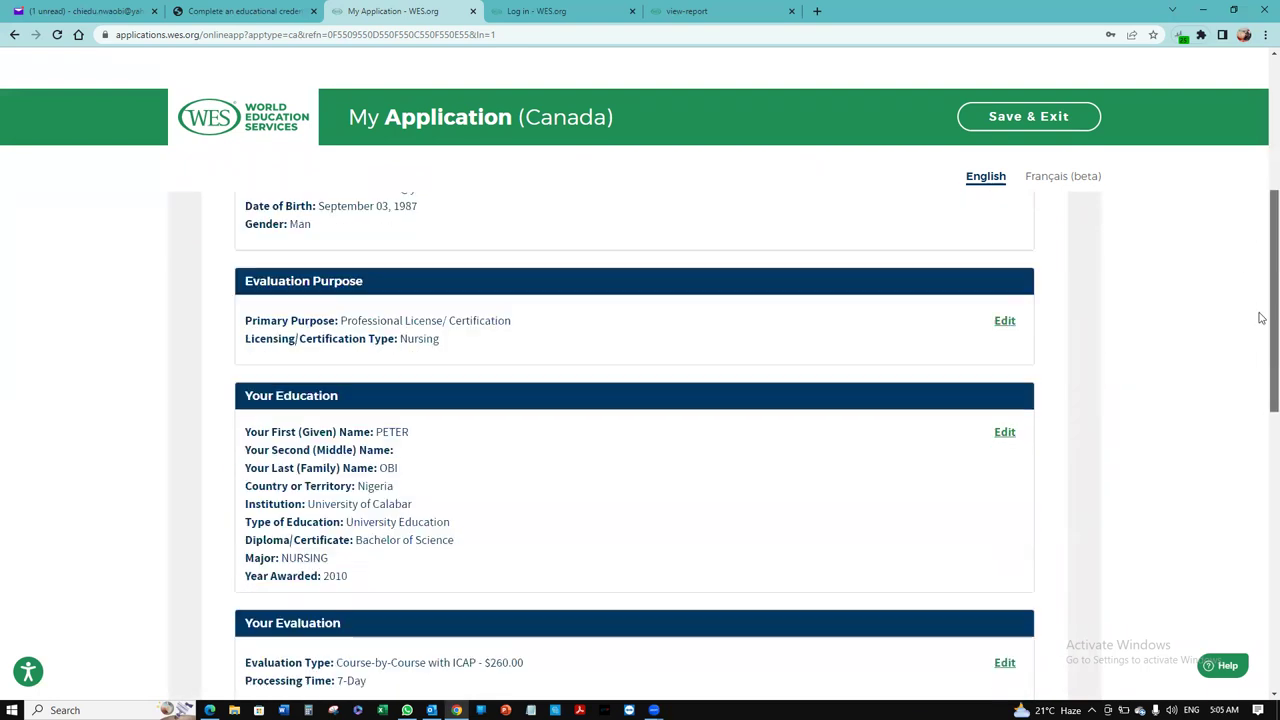
scroll(1262, 364, "down", 2)
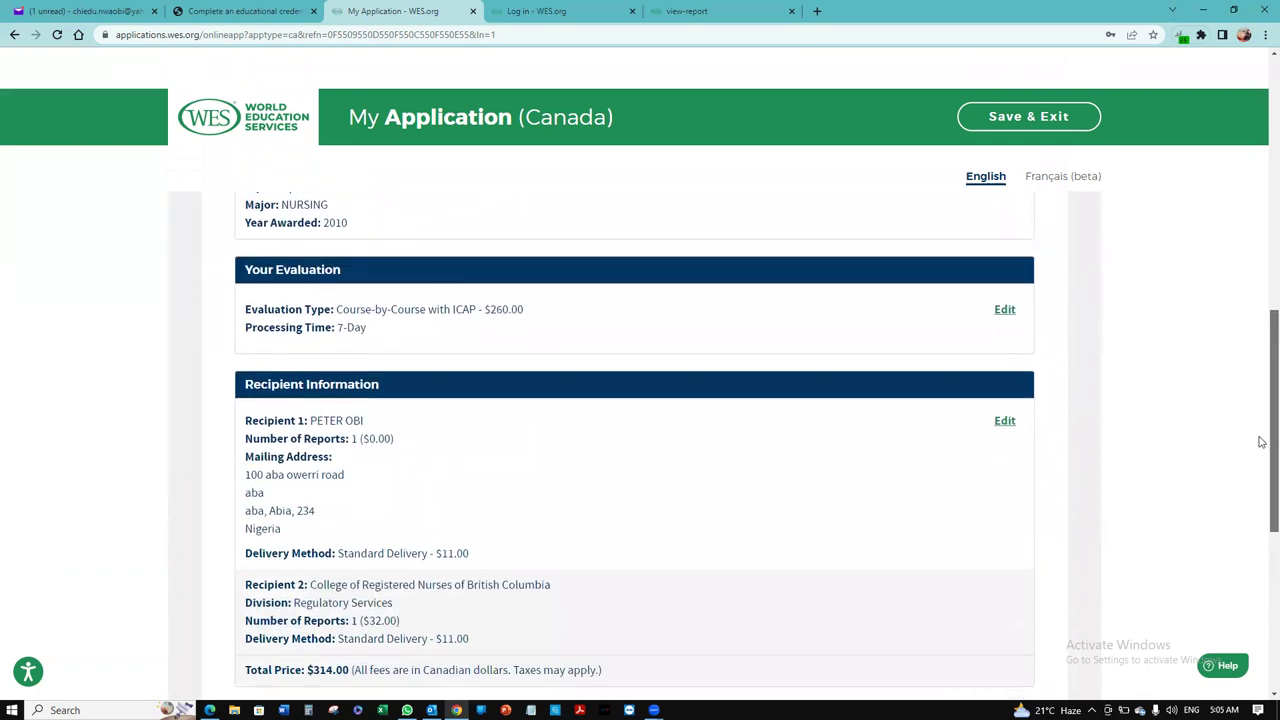
scroll(1262, 470, "down", 3)
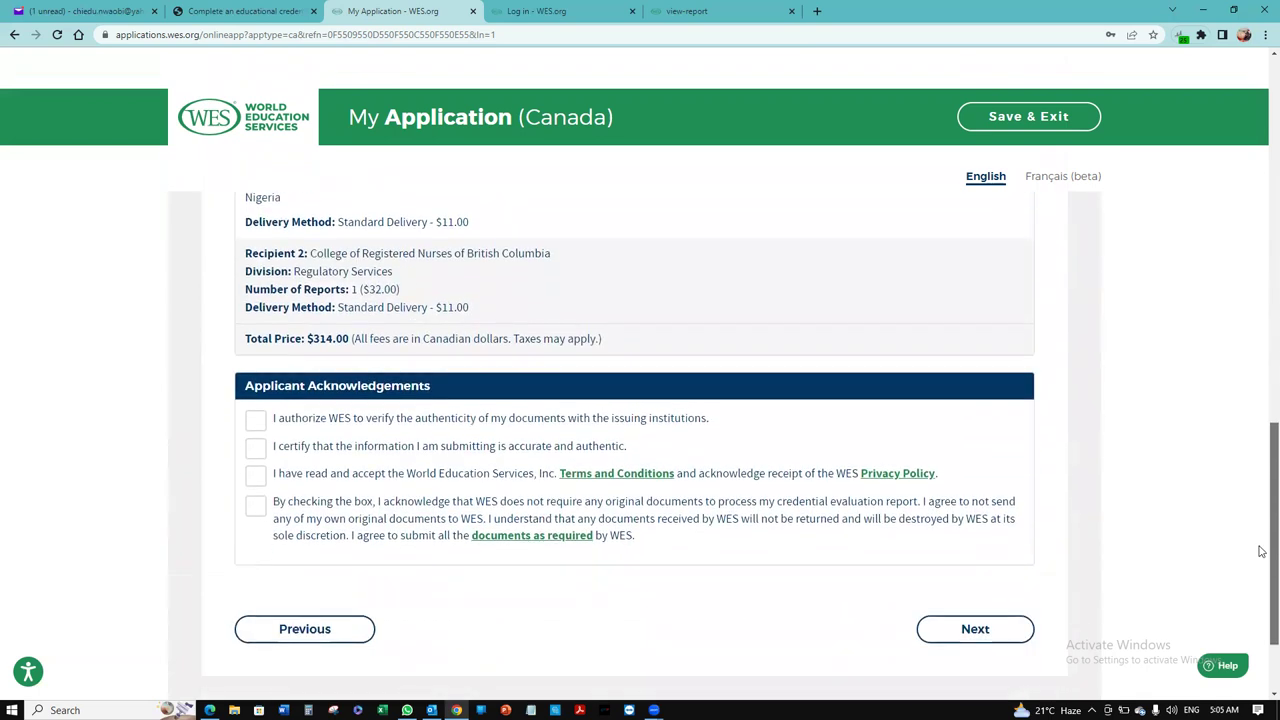
scroll(1262, 510, "up", 1)
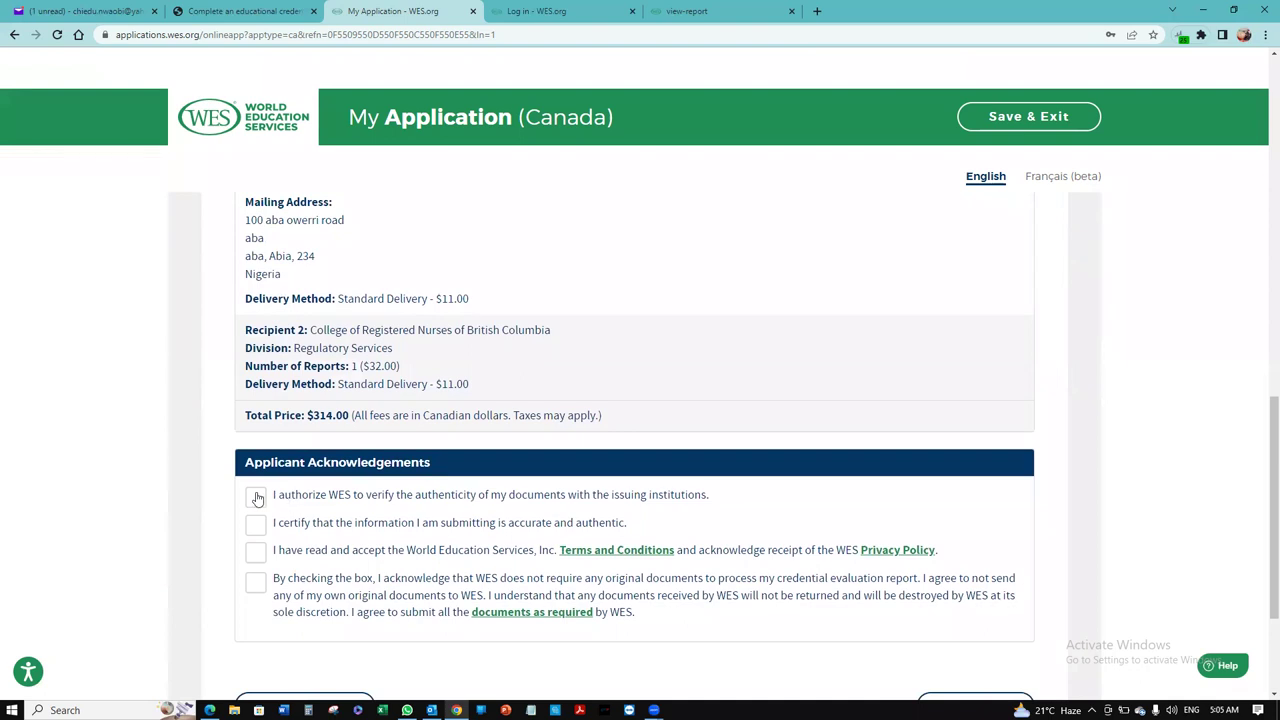
left_click(257, 497)
left_click(256, 526)
left_click(256, 553)
left_click(256, 583)
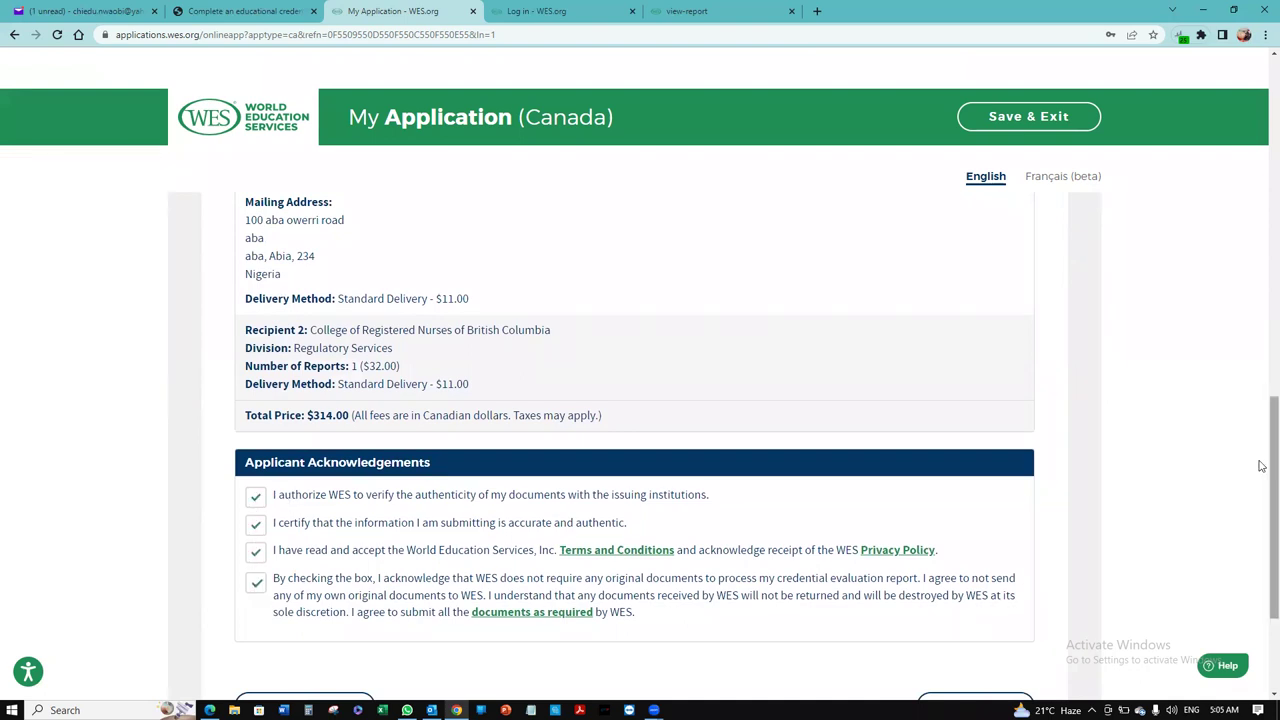
Step: Confirm the name and date of birth are accurate and continue to payment
scroll(1261, 510, "down", 1)
scroll(1261, 510, "down", 1)
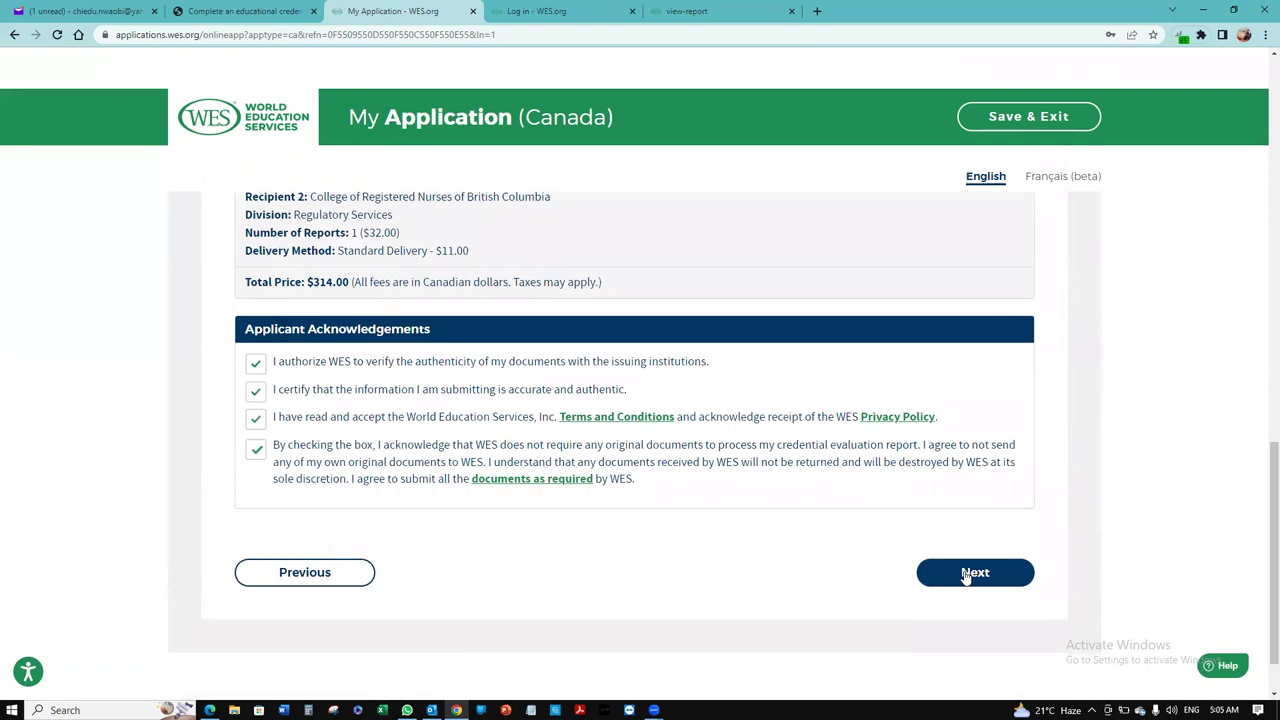
left_click(965, 575)
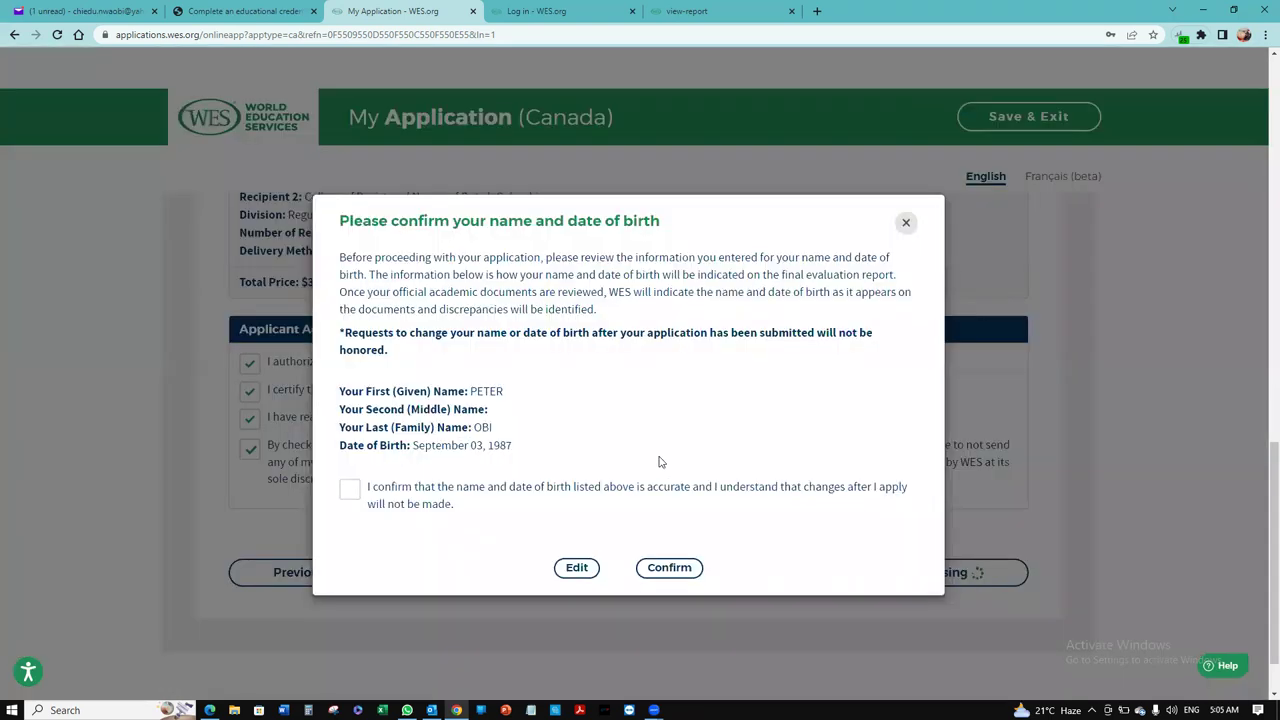
left_click(350, 490)
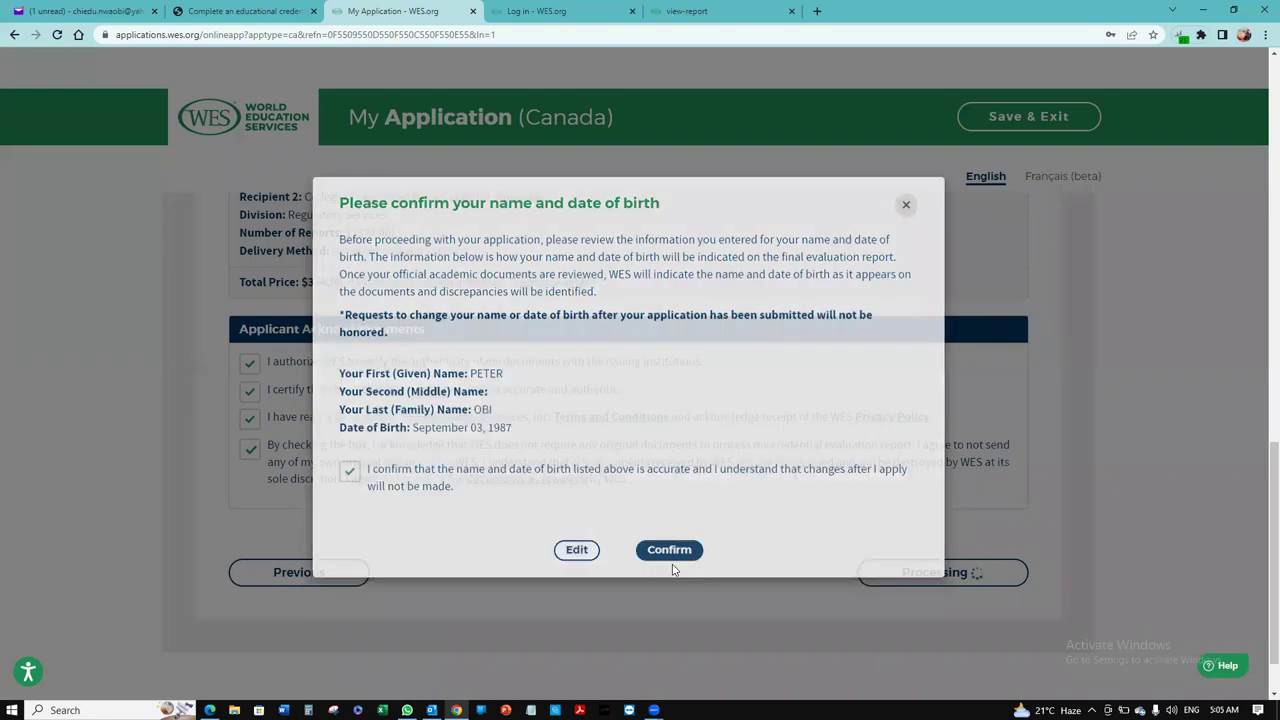
left_click(670, 568)
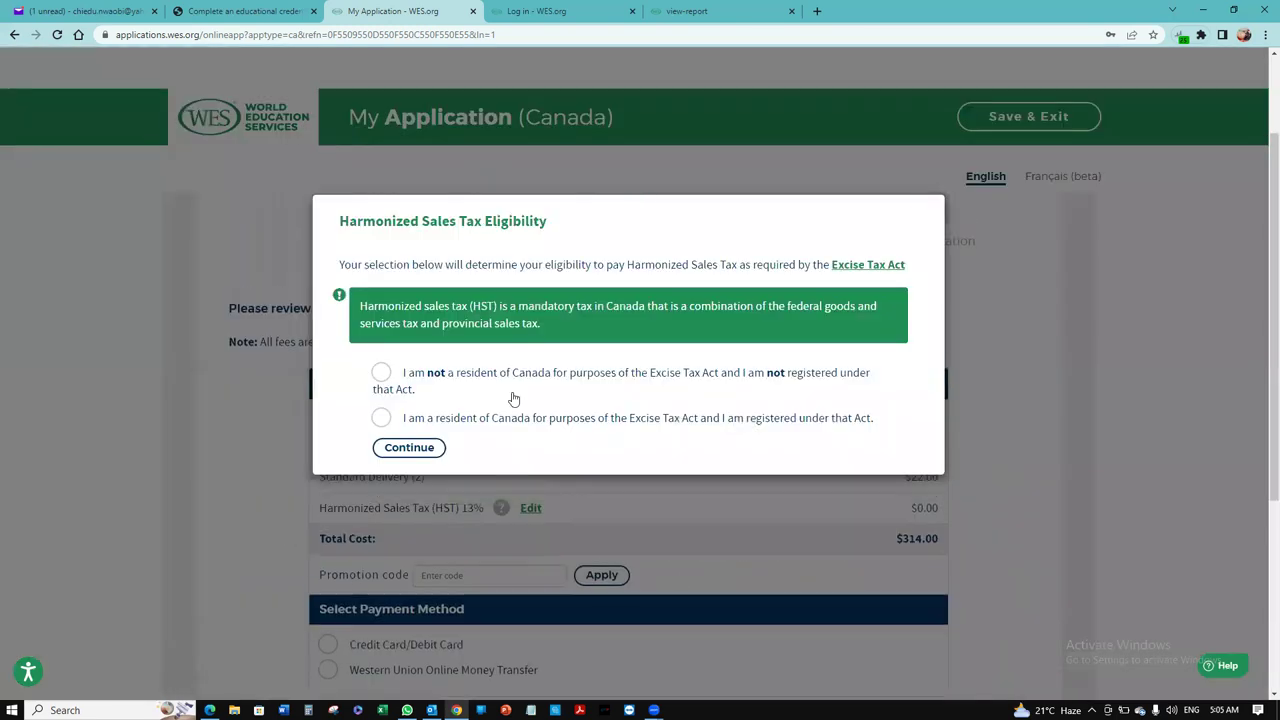
Step: Declare non-Canadian residency for HST and submit the $314.00 order by credit/debit card
left_click(382, 373)
left_click(416, 448)
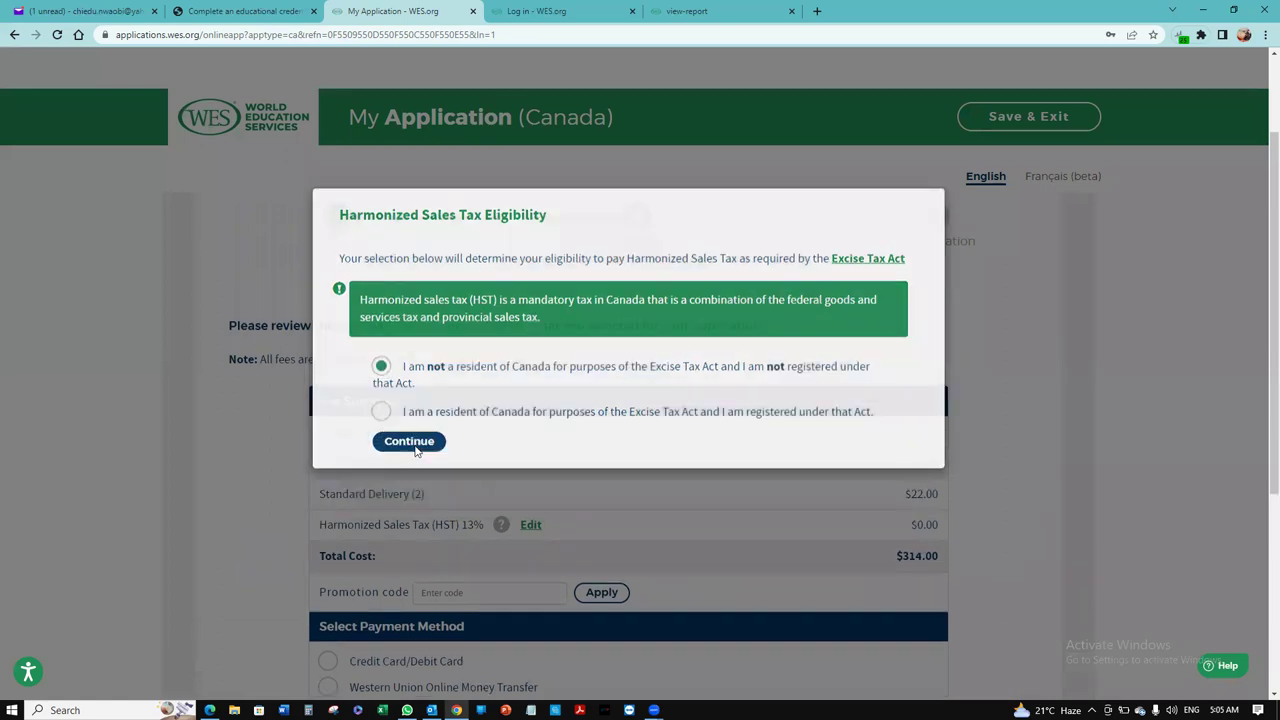
scroll(1260, 338, "down", 1)
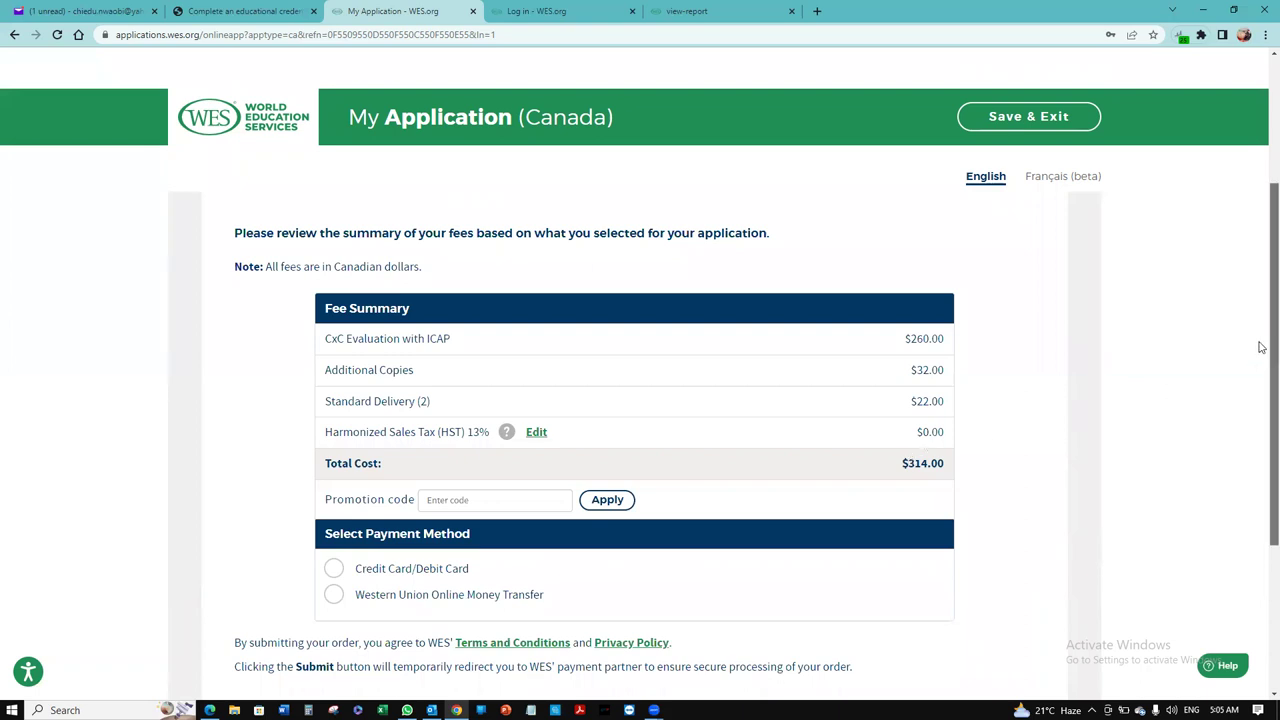
scroll(1260, 370, "down", 1)
scroll(1260, 385, "down", 1)
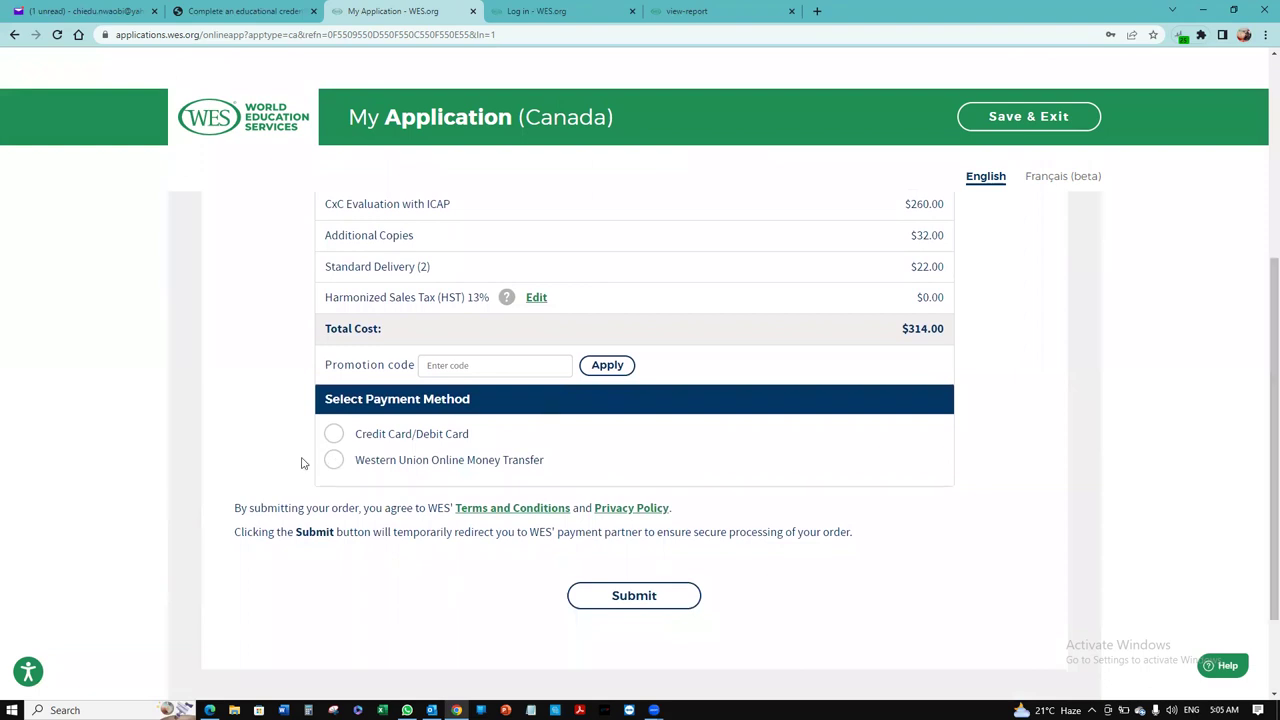
left_click(334, 433)
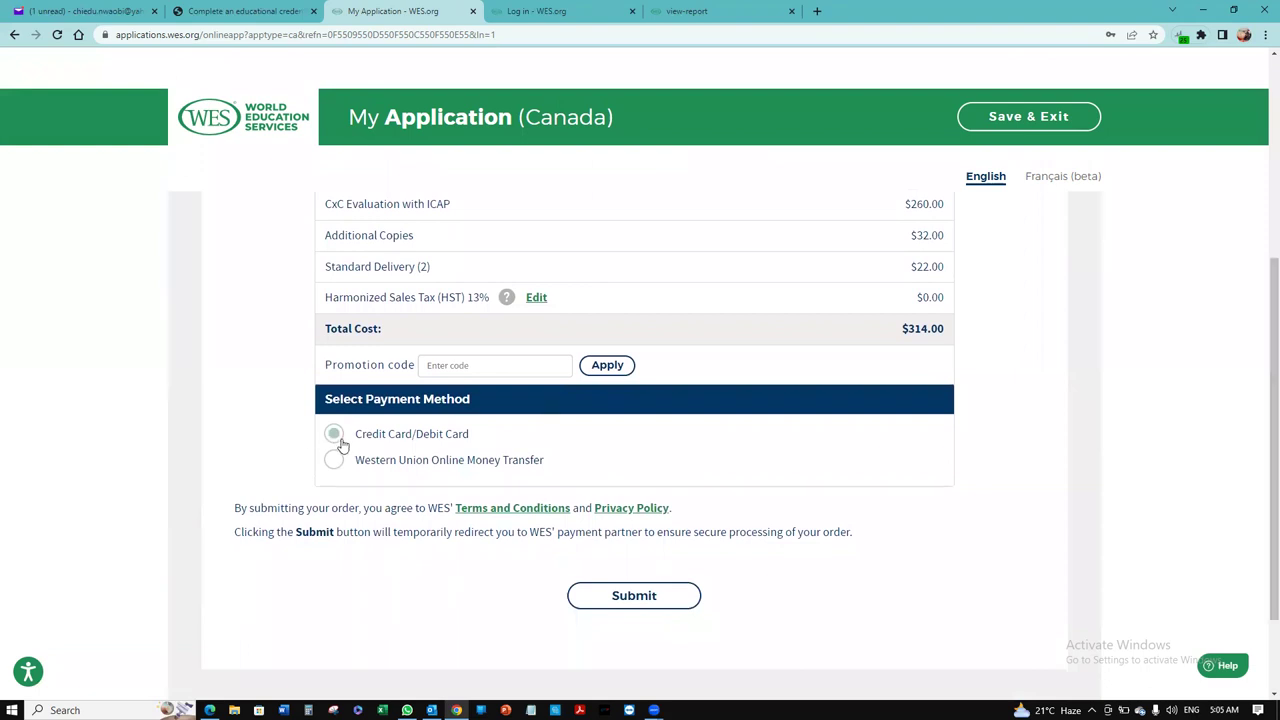
left_click(643, 605)
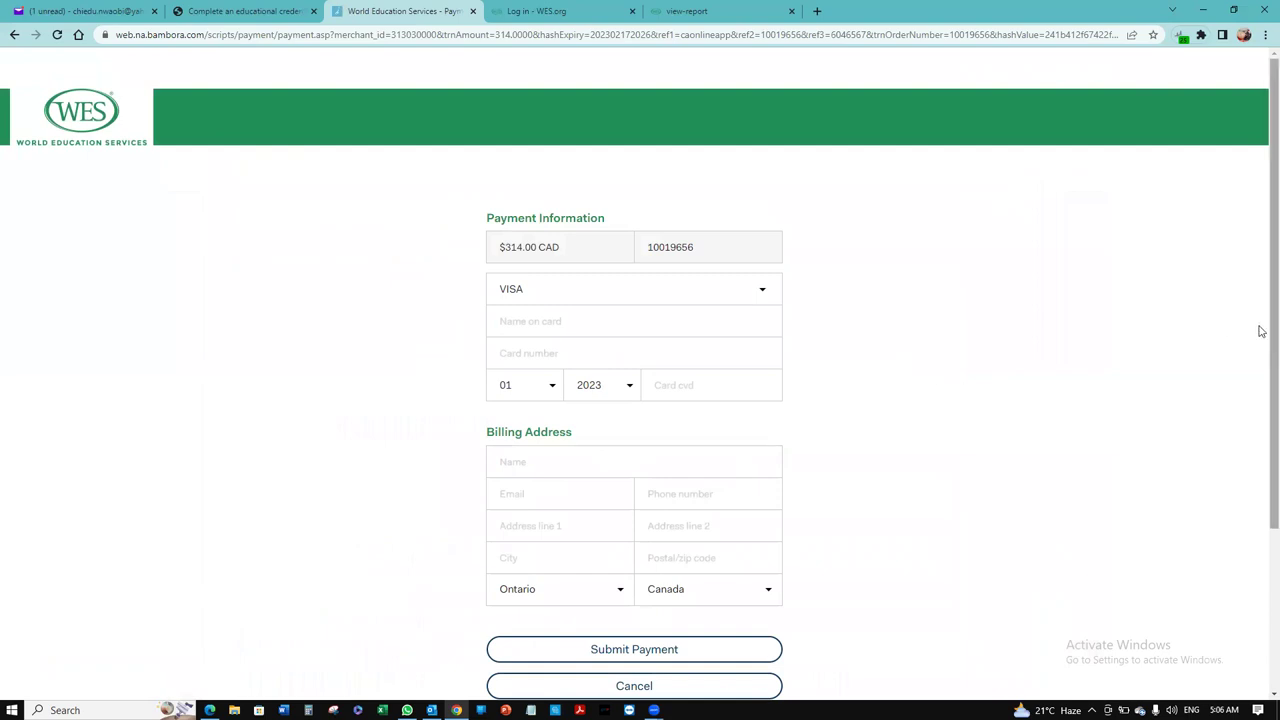
Step: Look over the Bambora $314.00 CAD card and billing payment form
scroll(1262, 382, "down", 1)
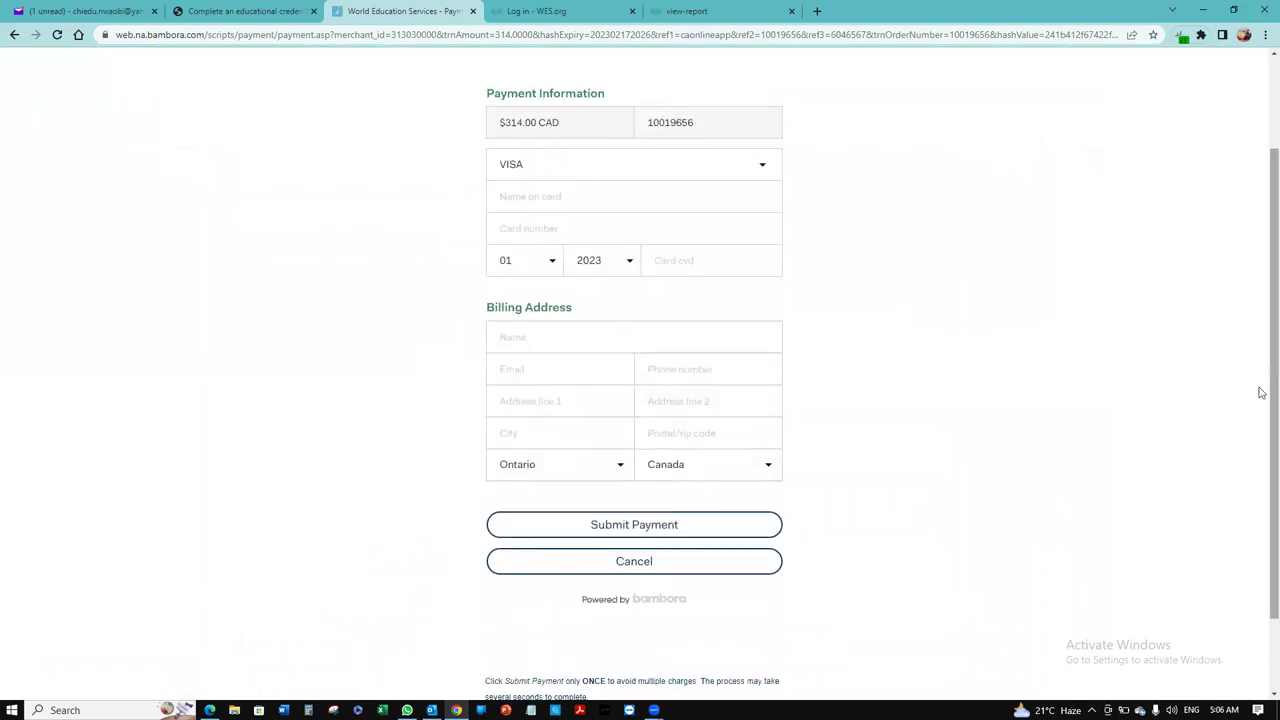
scroll(1262, 397, "up", 1)
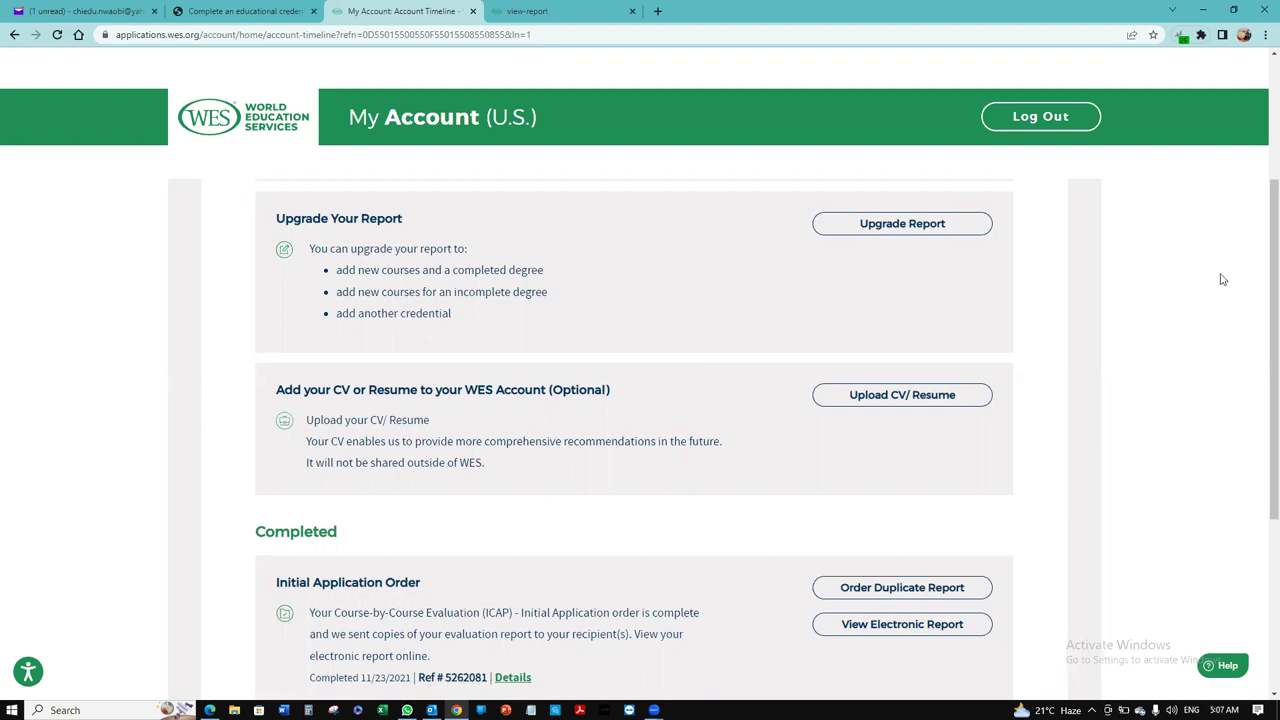
Step: Open the electronic report of the completed Course-by-Course ICAP order
scroll(1260, 270, "down", 1)
scroll(1260, 288, "down", 1)
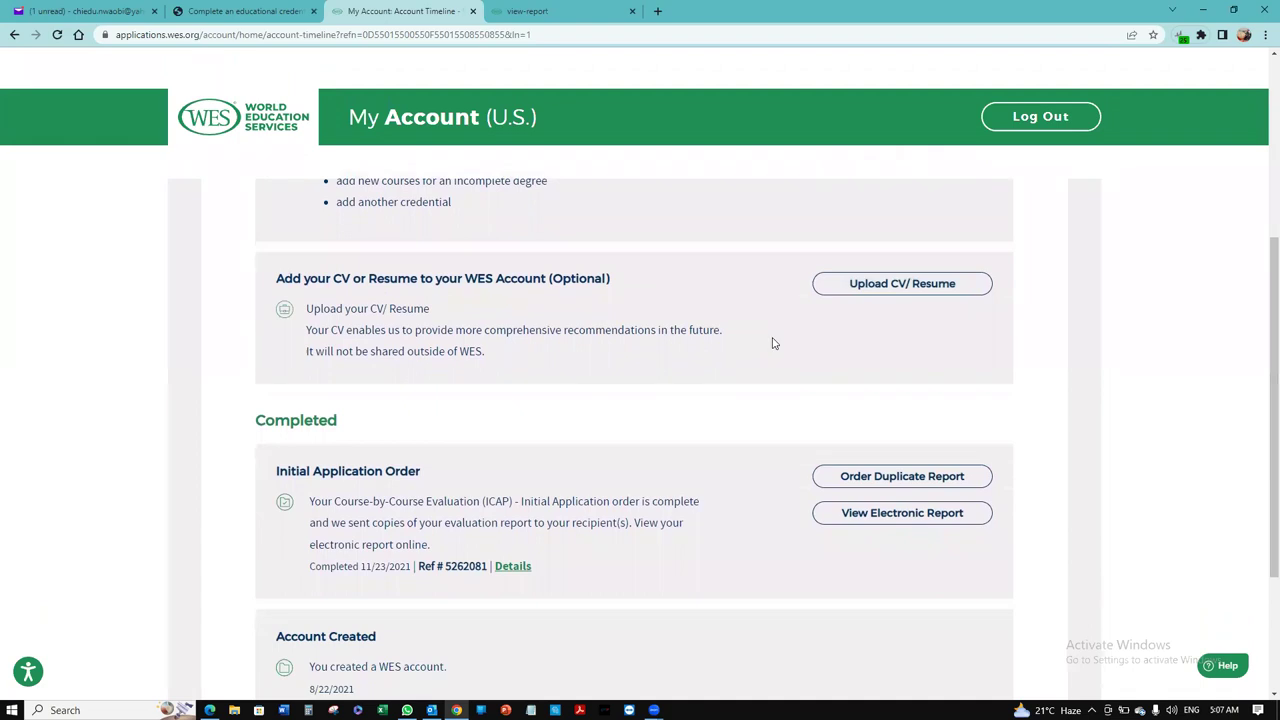
scroll(1262, 408, "down", 1)
scroll(1262, 408, "down", 1)
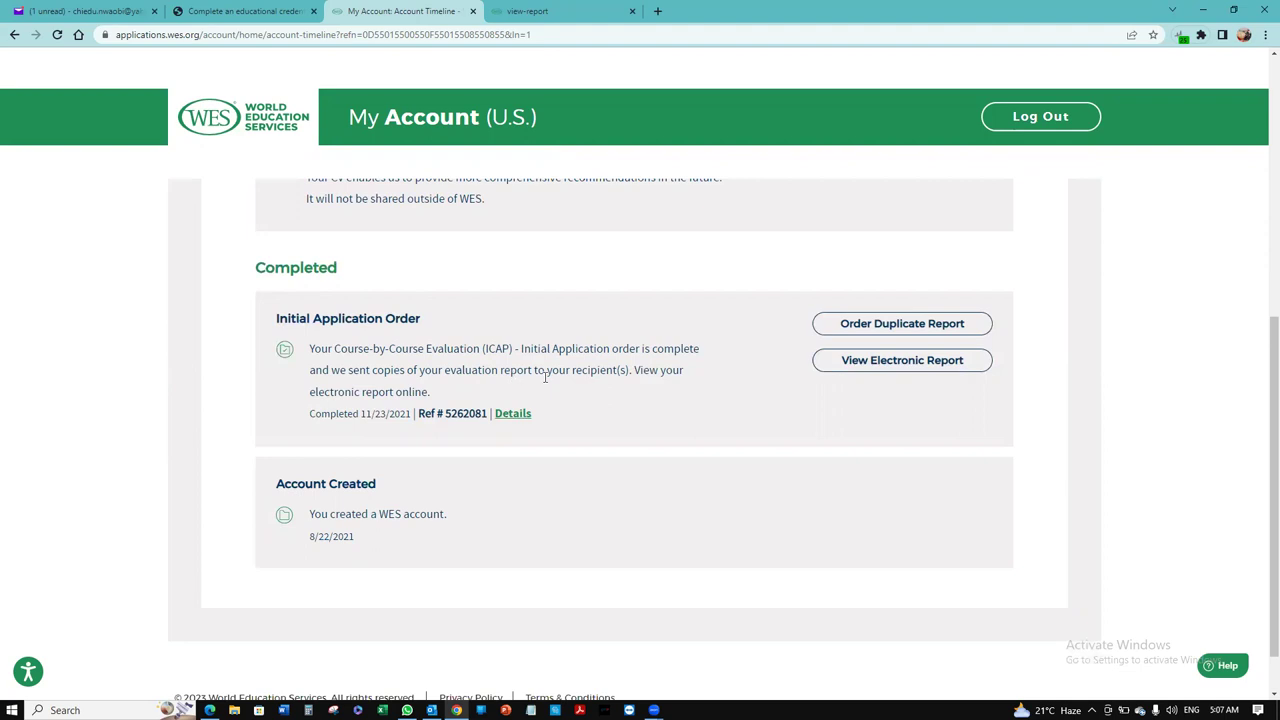
left_click(907, 364)
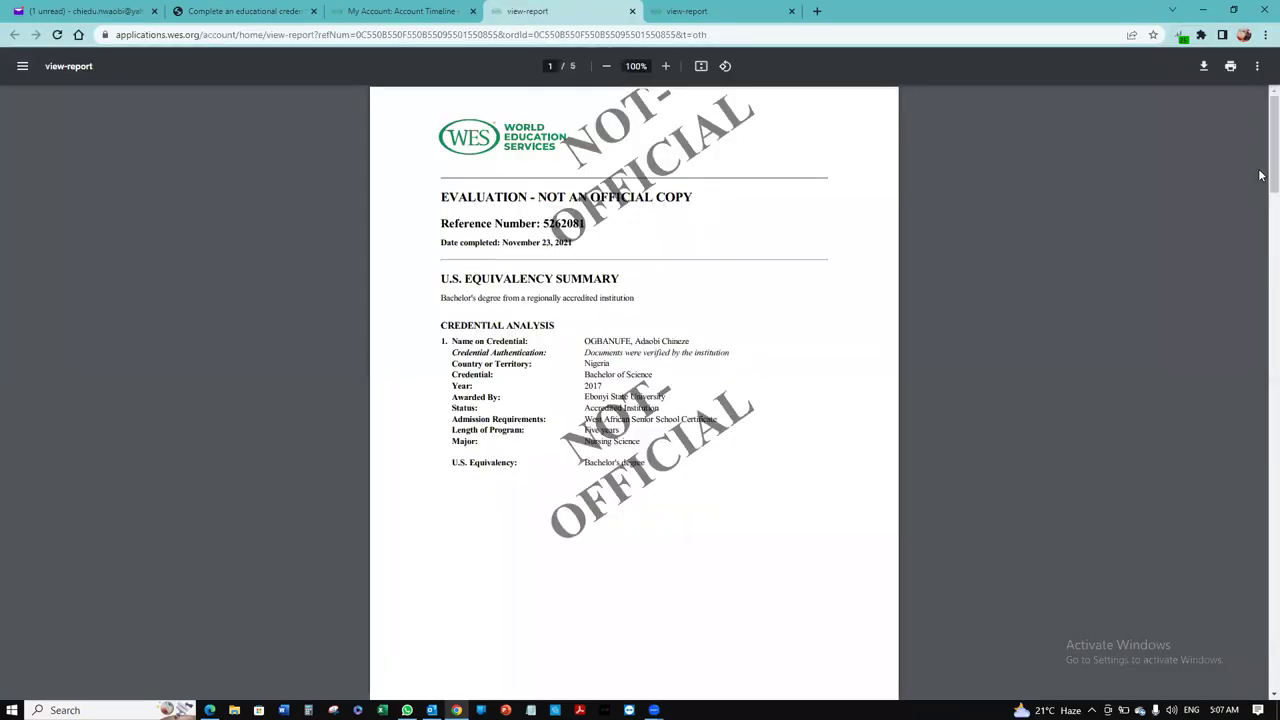
Step: Scroll the report PDF to the summary showing 212.0 semester credits and a 2.83 GPA
scroll(1260, 196, "down", 5)
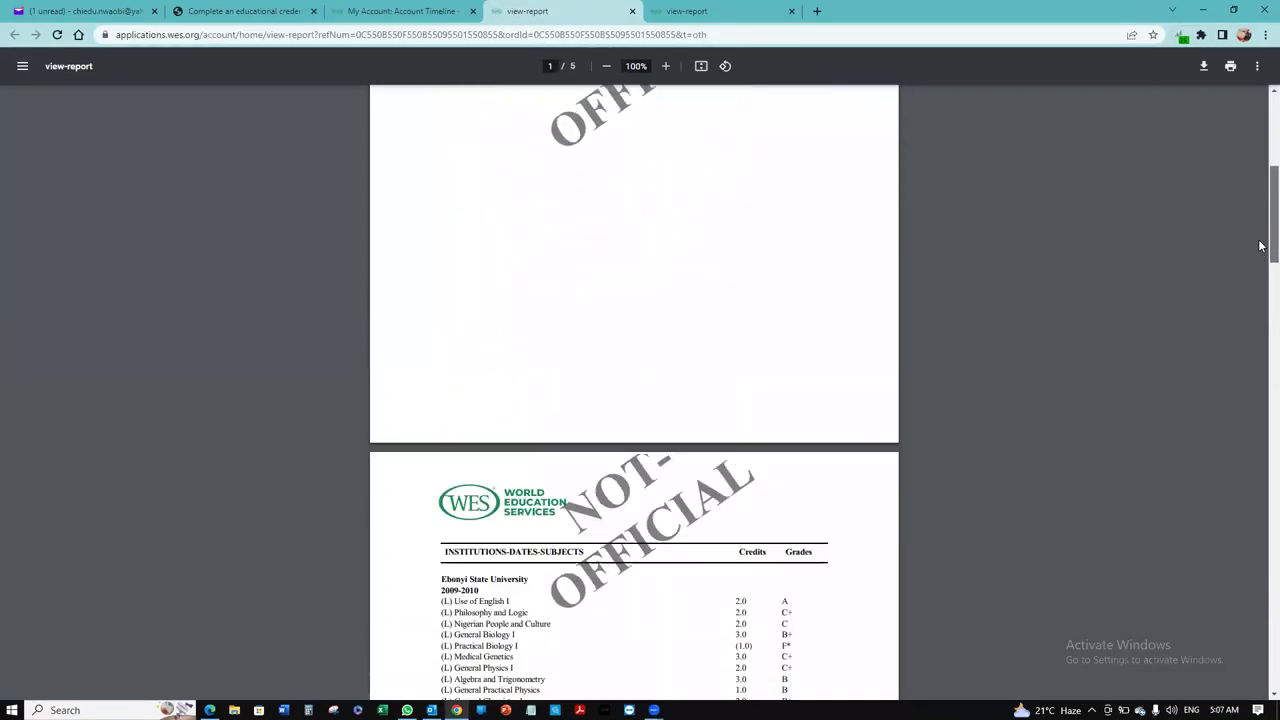
left_click_drag(1260, 272, 1260, 545)
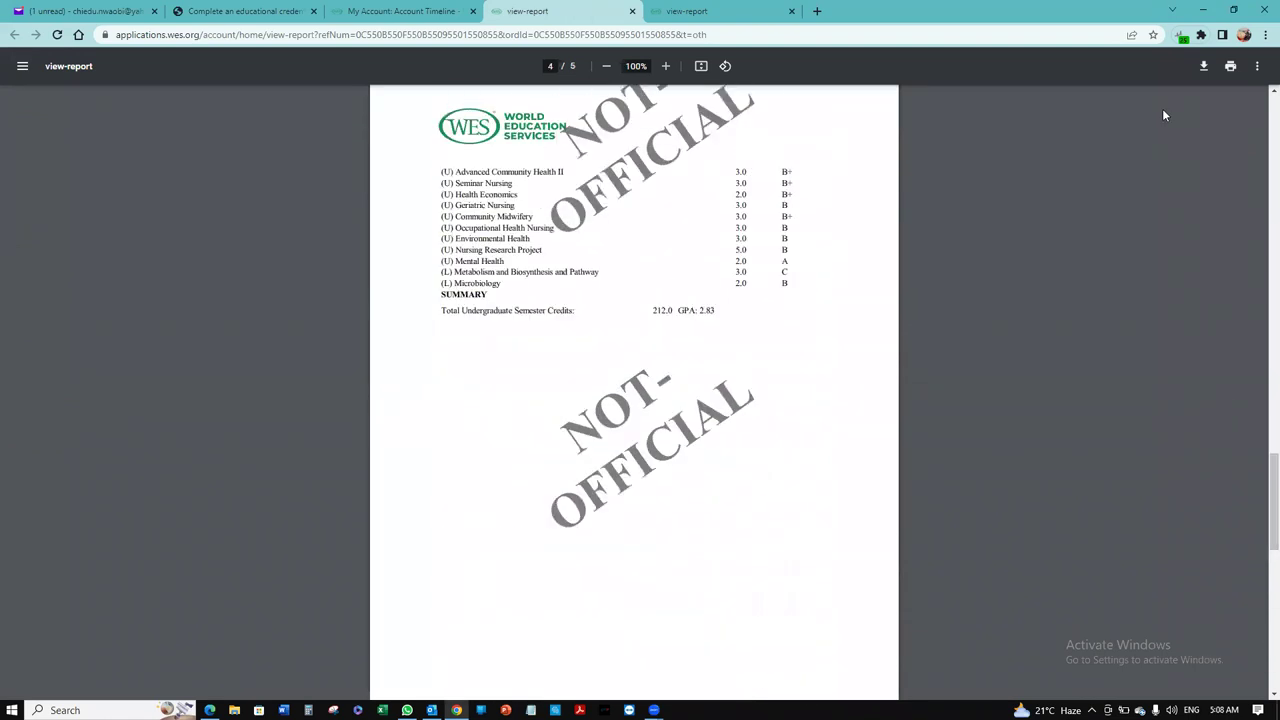